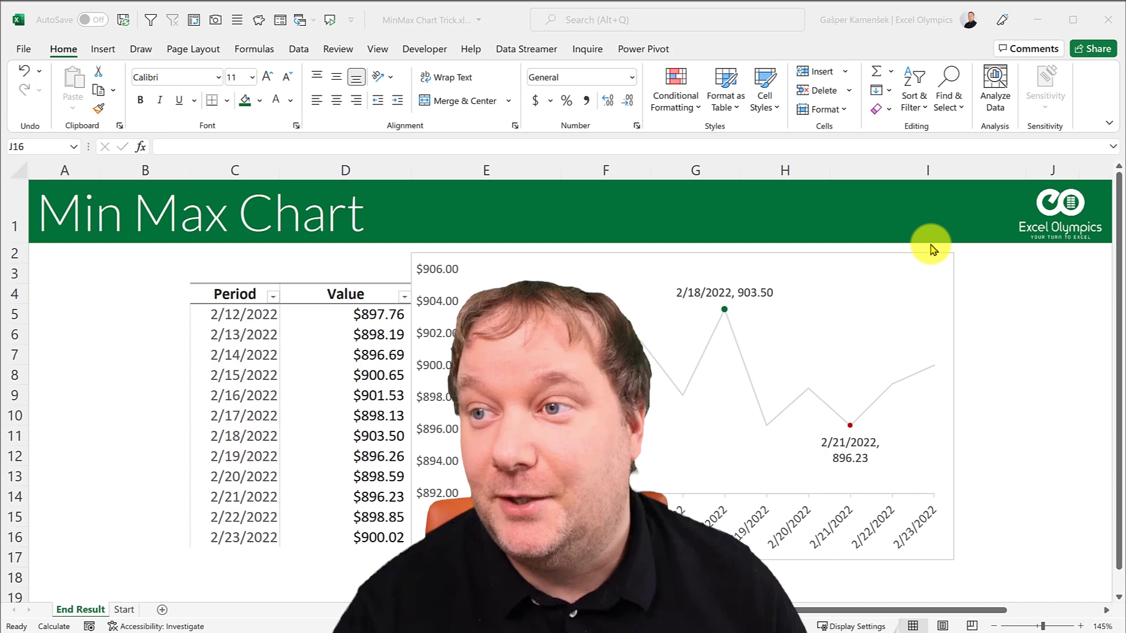
Review the finished min/max chart, then extend the dates to 3/11/2022 and undo it.
left_click(583, 265)
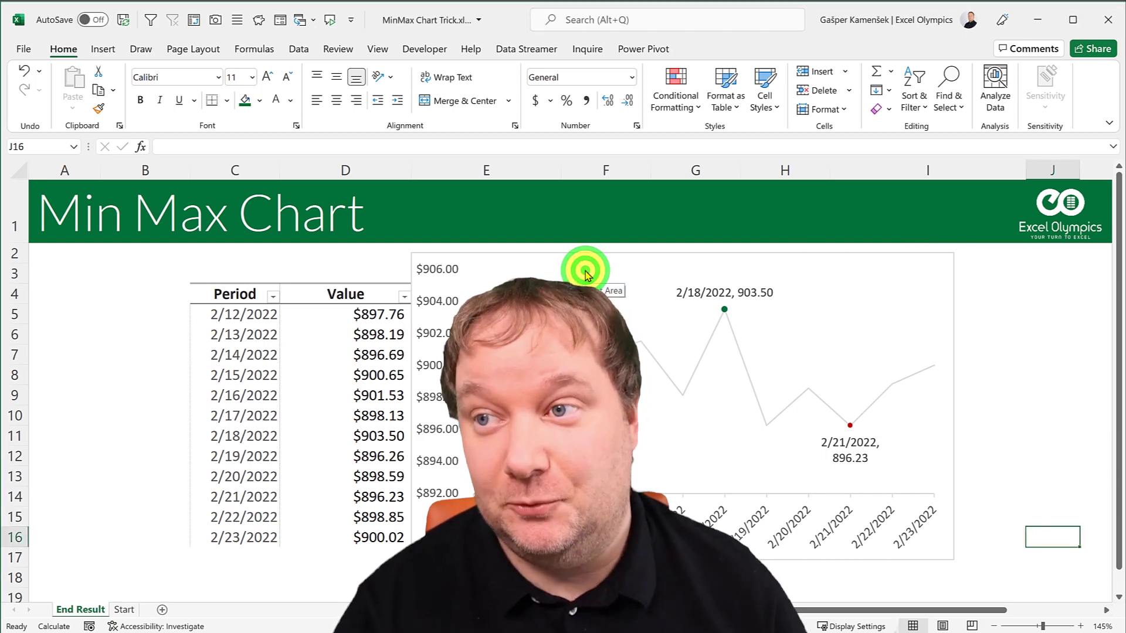
left_click(943, 274)
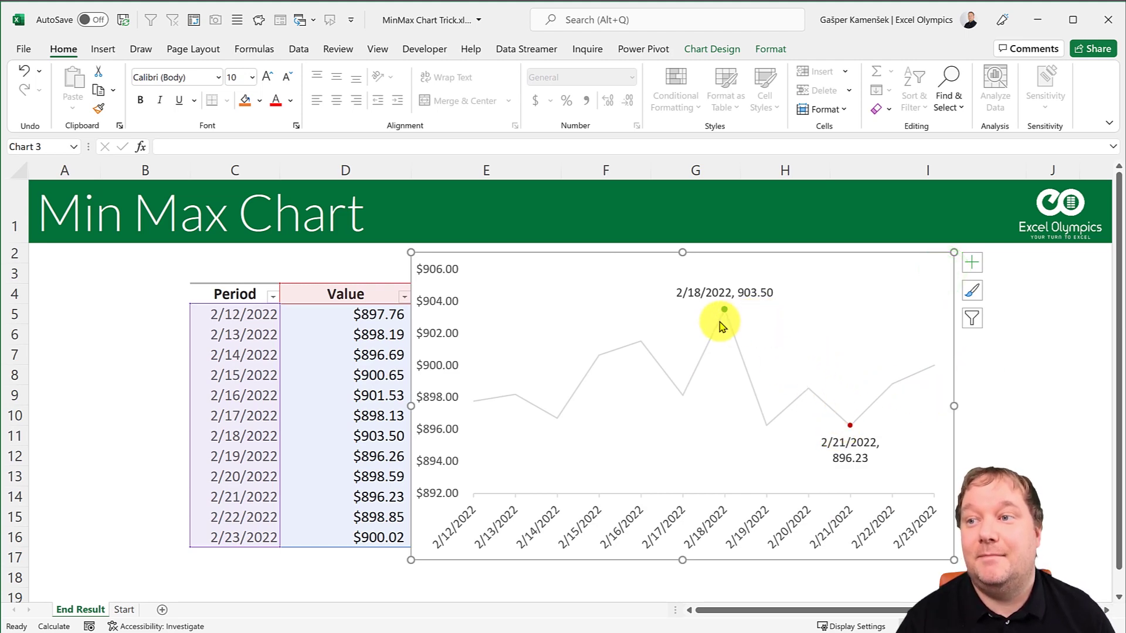
mouse_move(721, 324)
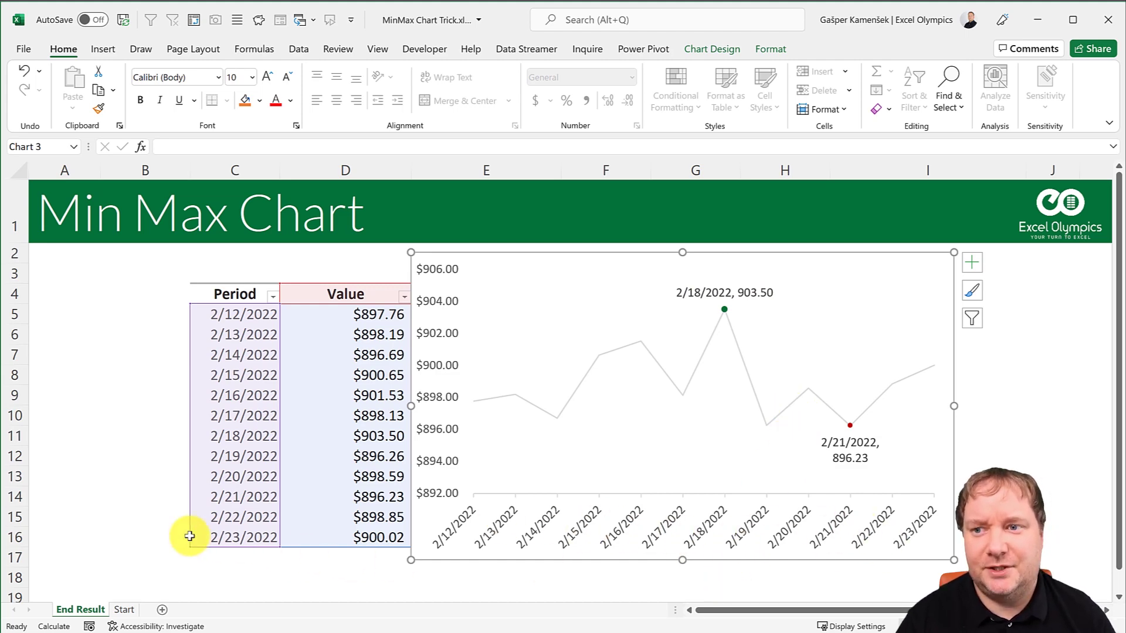
left_click(256, 535)
scroll(255, 536, "down", 4)
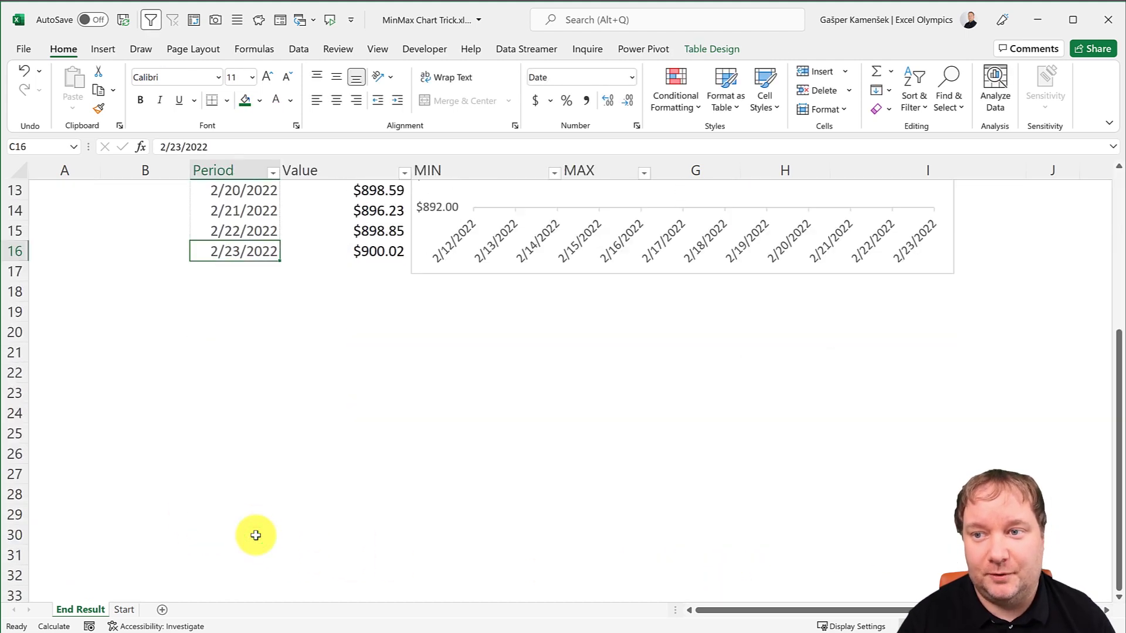
left_click_drag(279, 261, 303, 589)
scroll(884, 492, "up", 4)
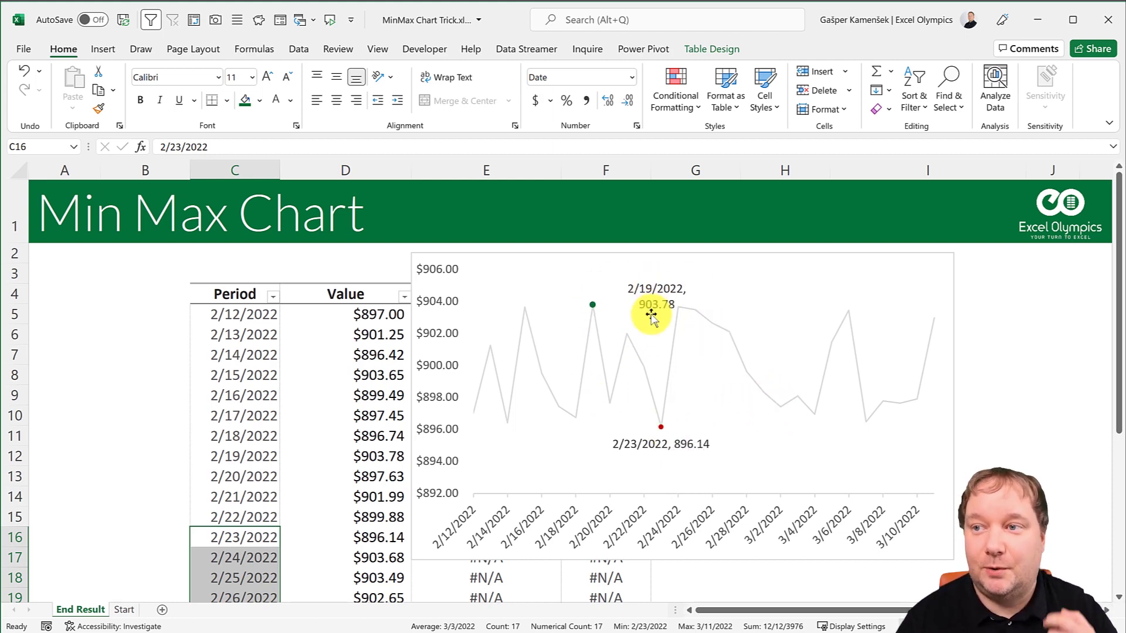
key("ctrl+z")
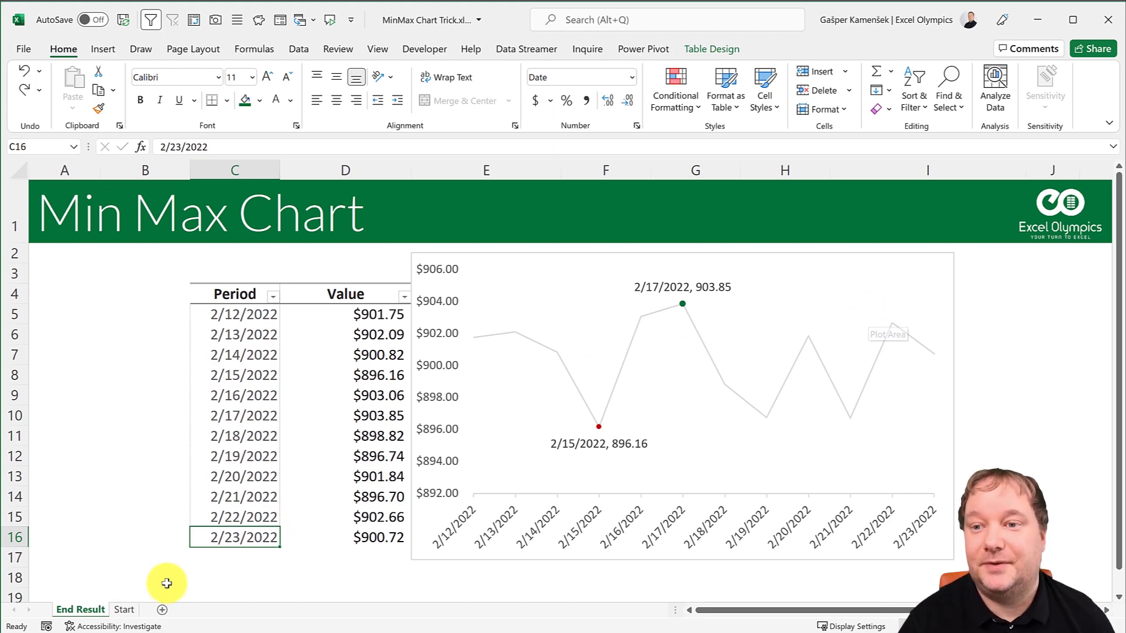
On the Start sheet, recalculate the random Value amounts with F9.
left_click(125, 610)
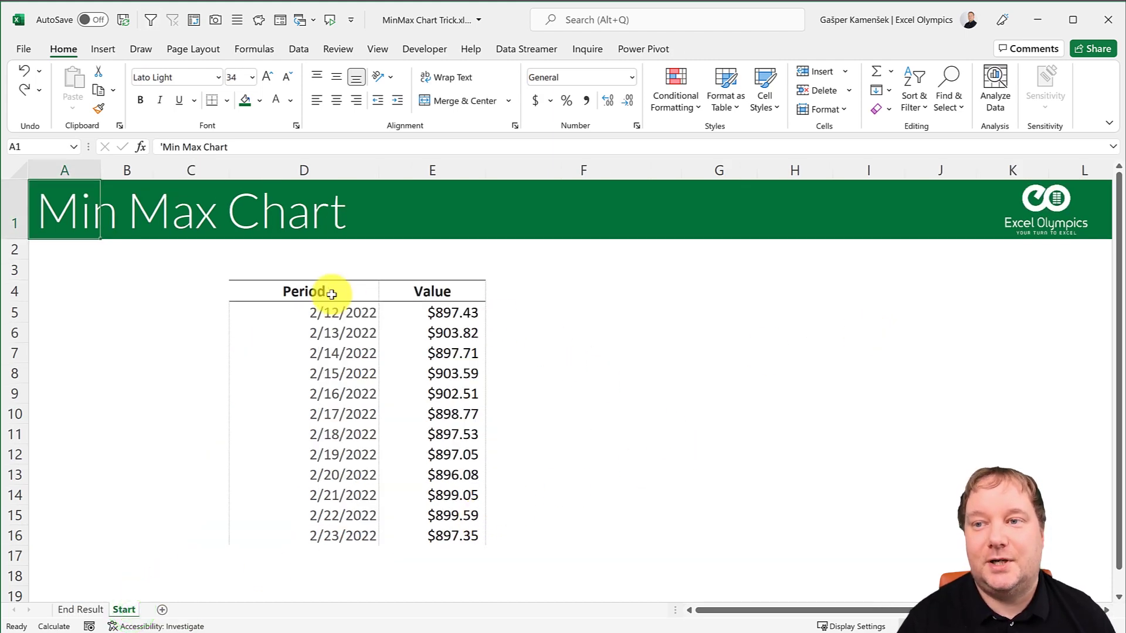
left_click_drag(325, 291, 426, 544)
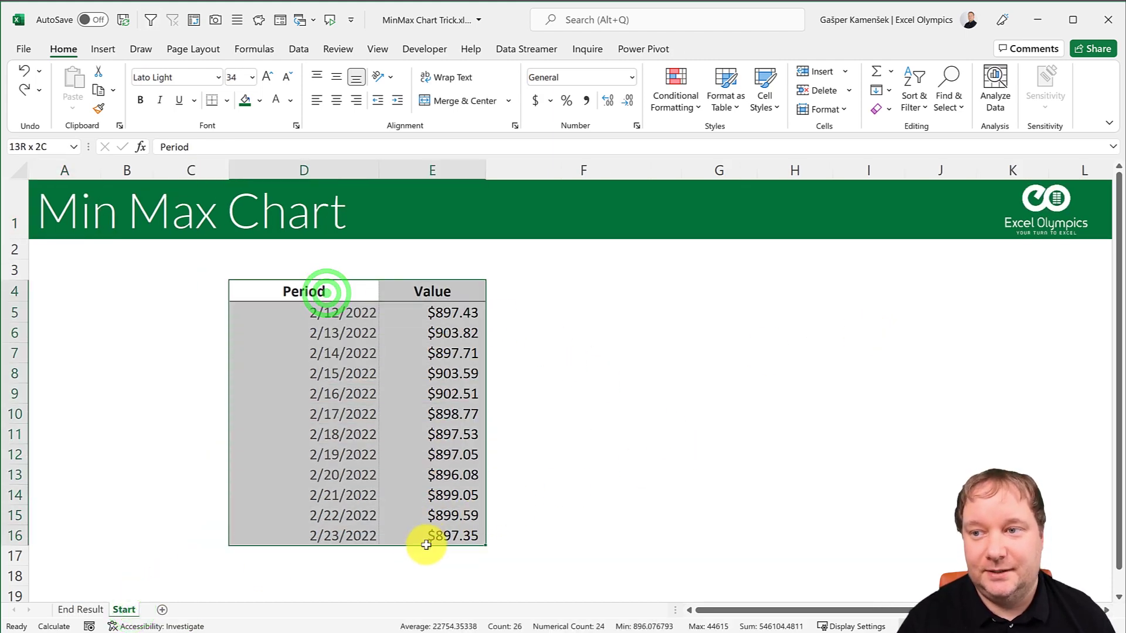
left_click(429, 312)
left_click(340, 313)
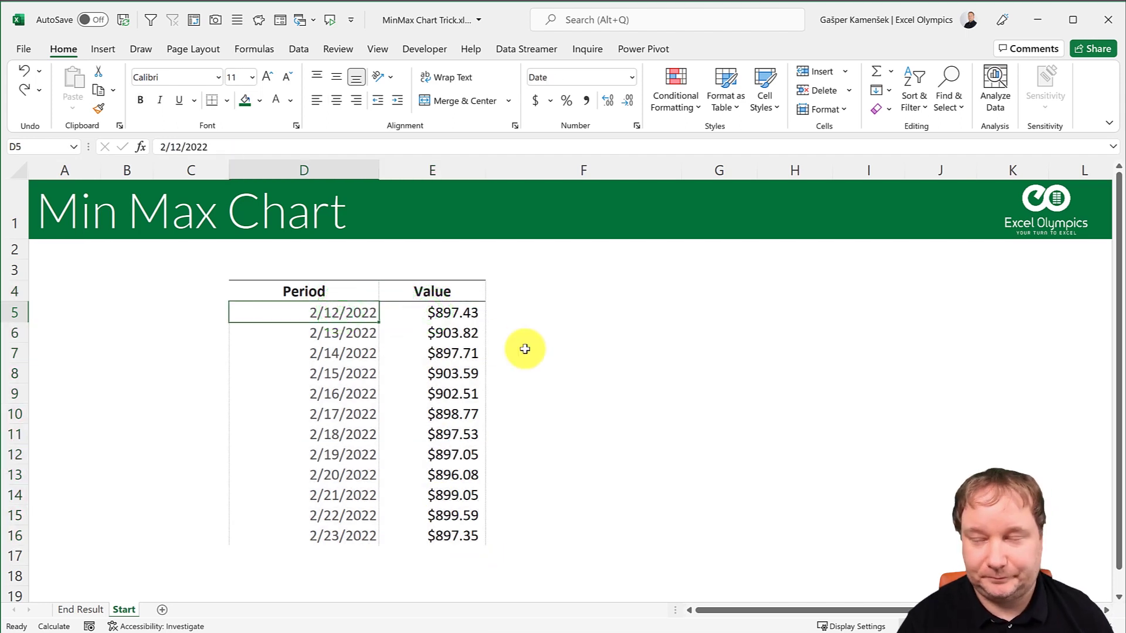
left_click(185, 440)
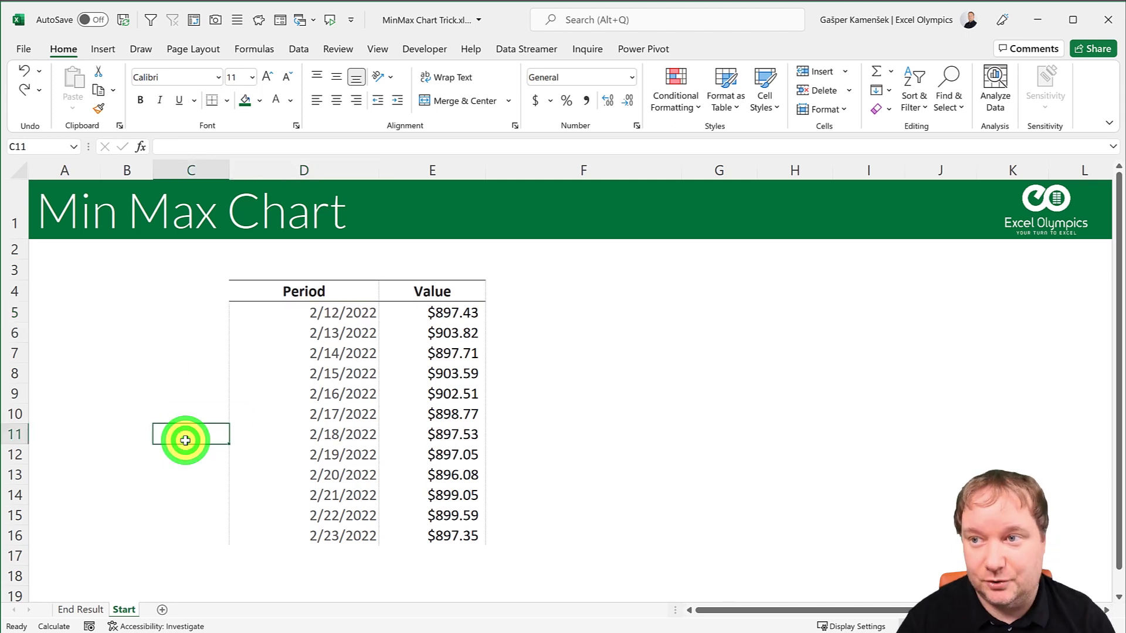
key("F9")
key("F9")
key("F9")
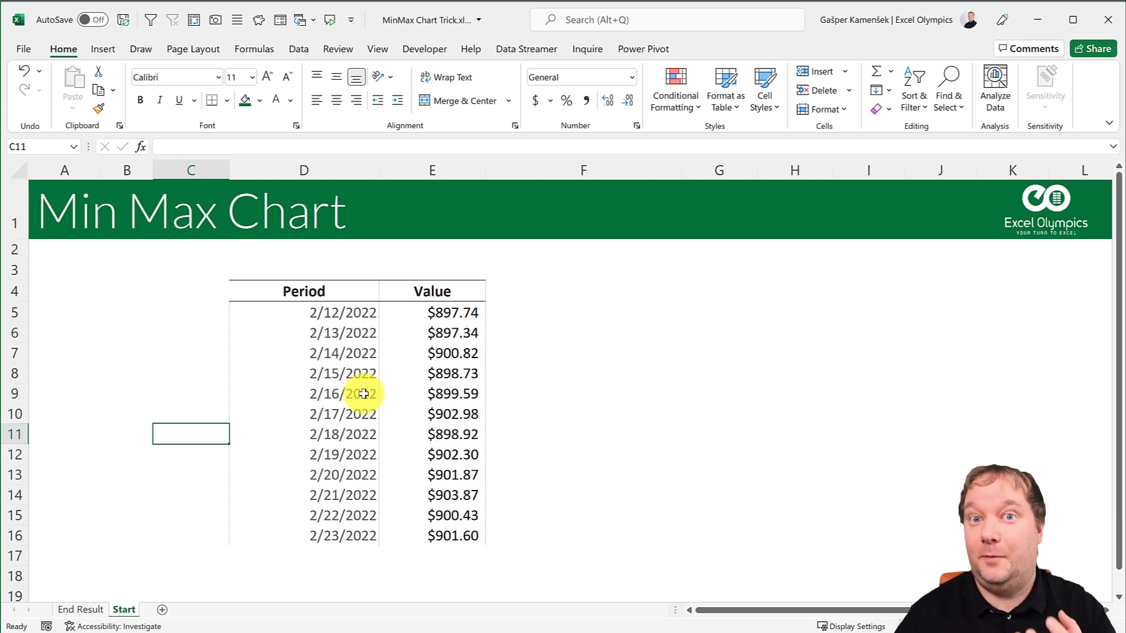
left_click(363, 394)
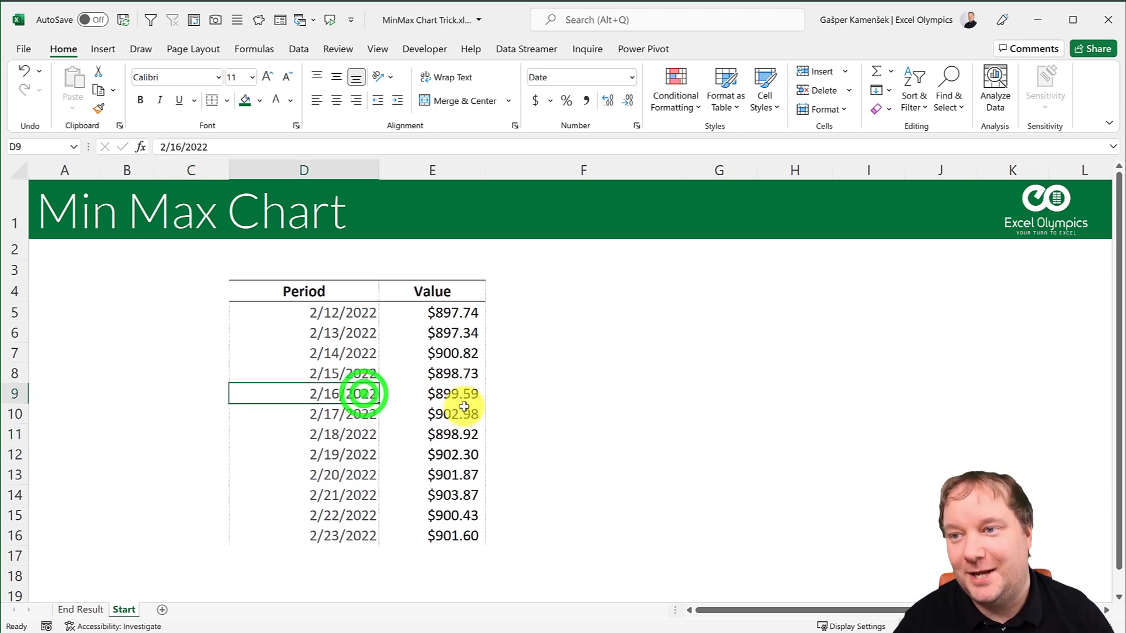
Enter the heading MIN in cell F4 beside the Value header.
left_click(506, 292)
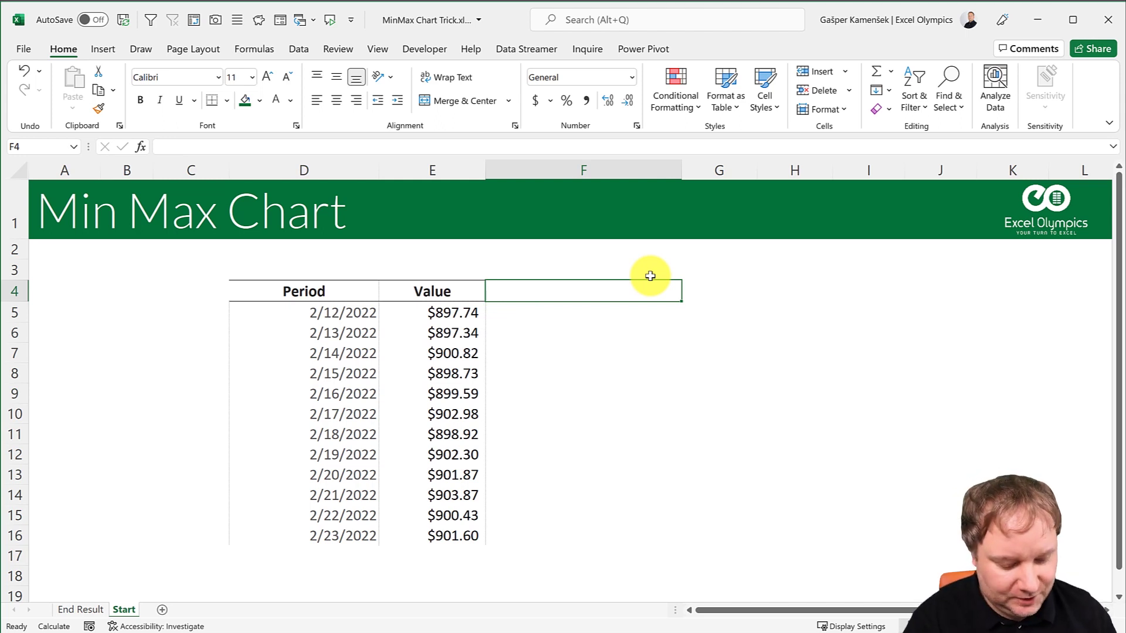
type("MIN")
key("Return")
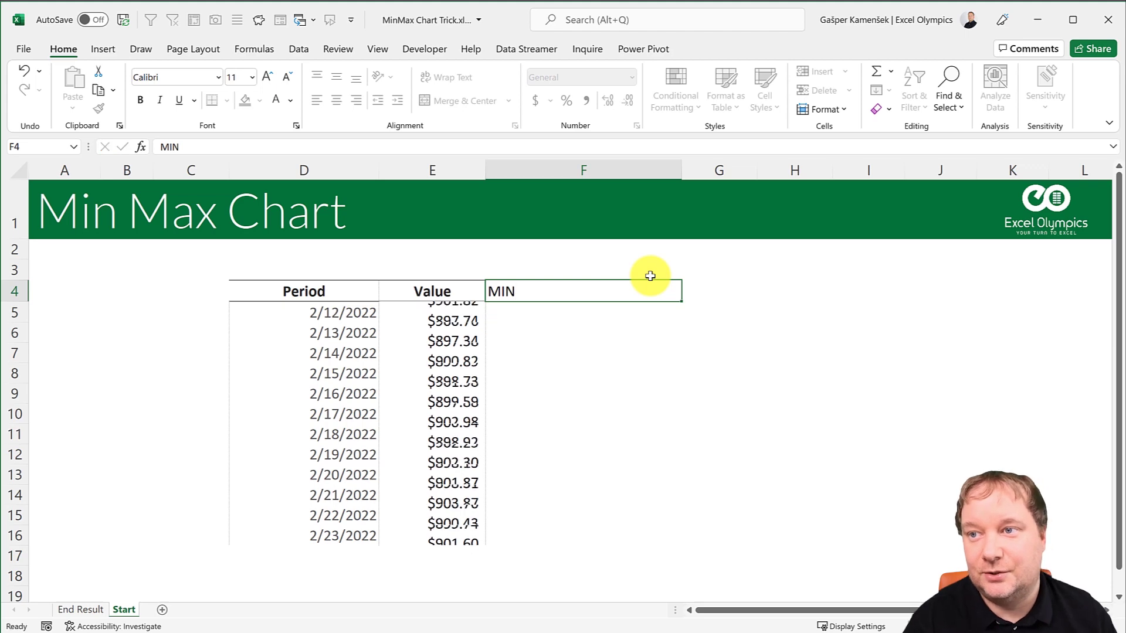
key("Up")
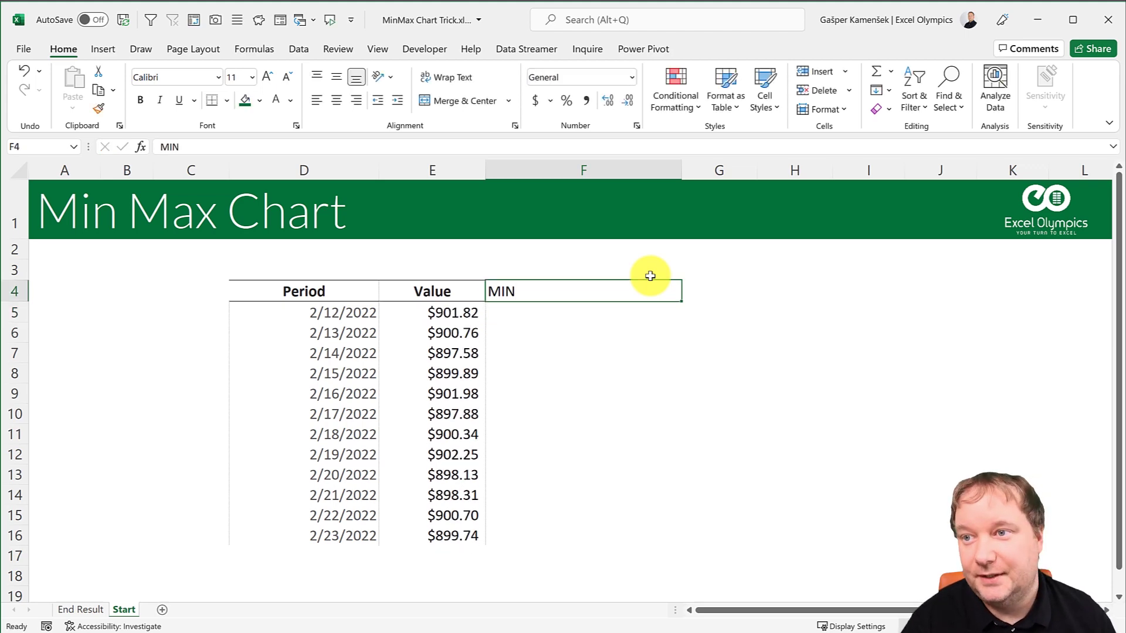
key("Left")
Format D4:F16 as a table using a table style.
left_click(725, 102)
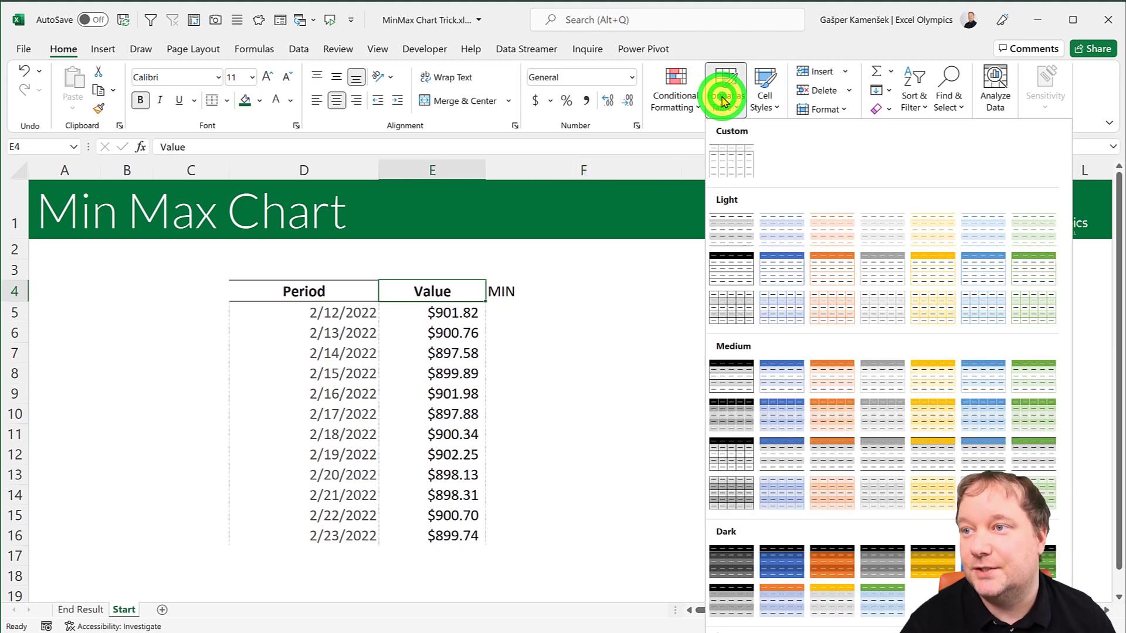
left_click(737, 157)
left_click(734, 482)
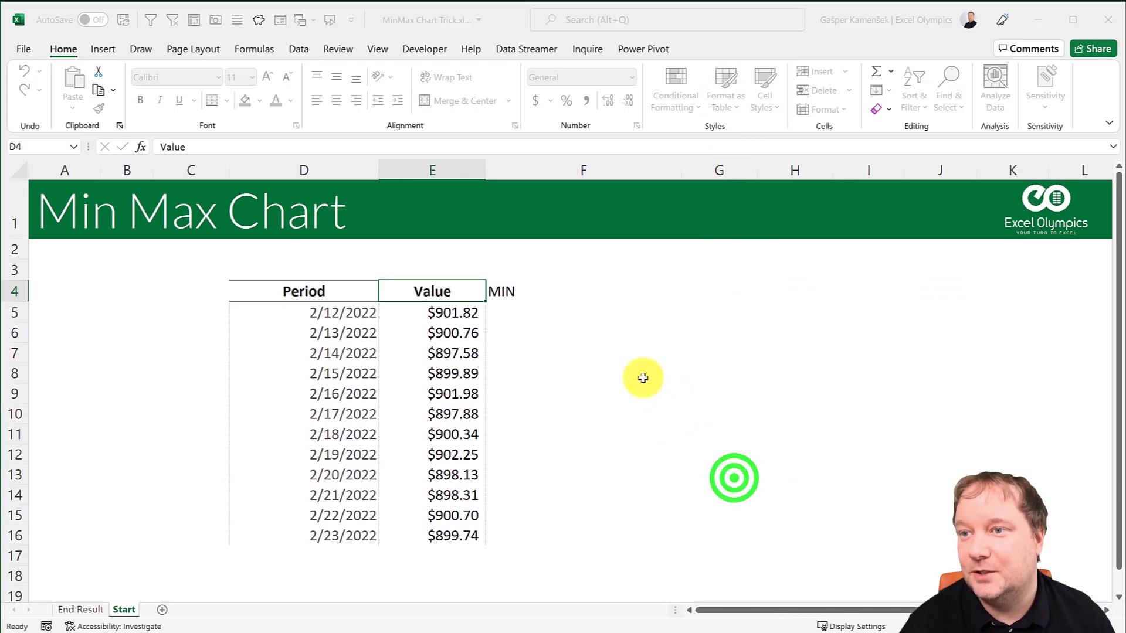
left_click(563, 294)
left_click(553, 317)
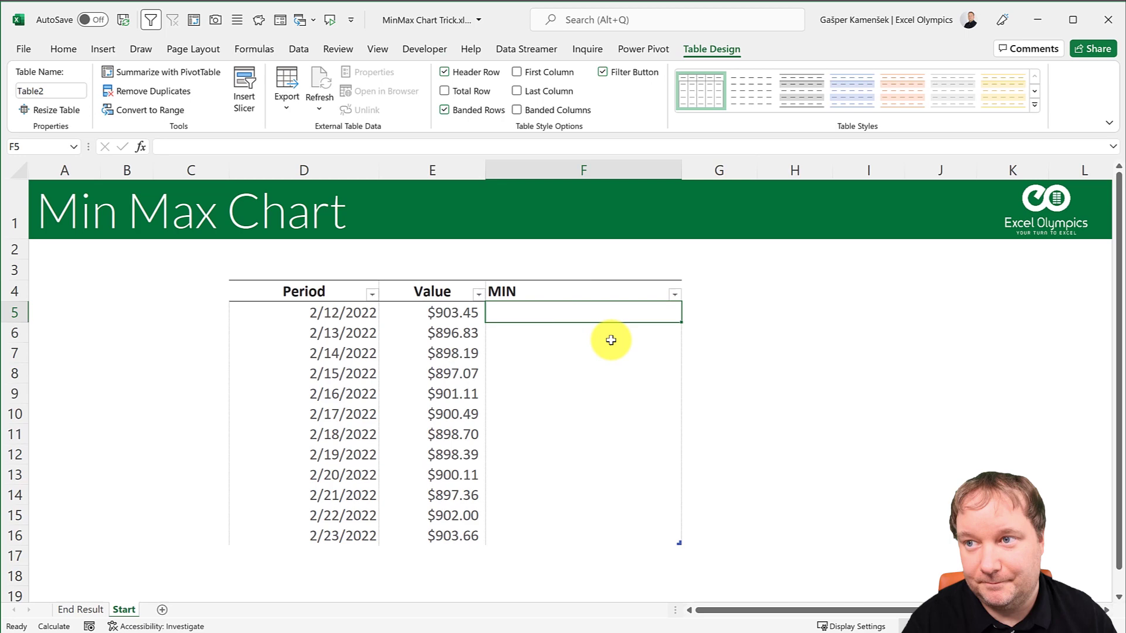
type("=IF(")
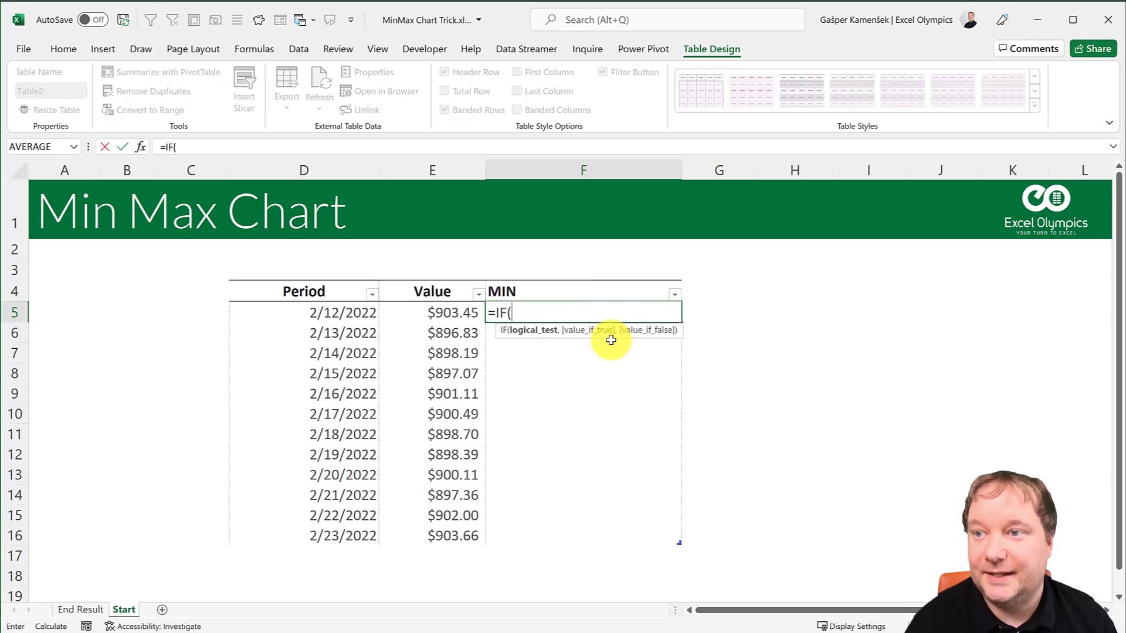
key("Left")
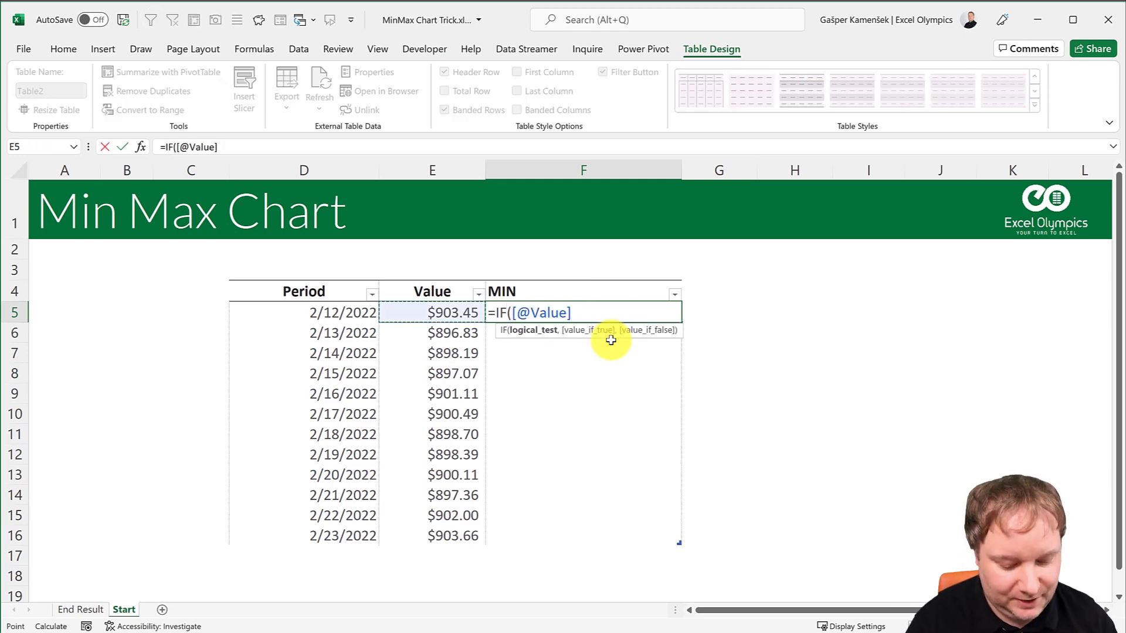
type("=MIN(")
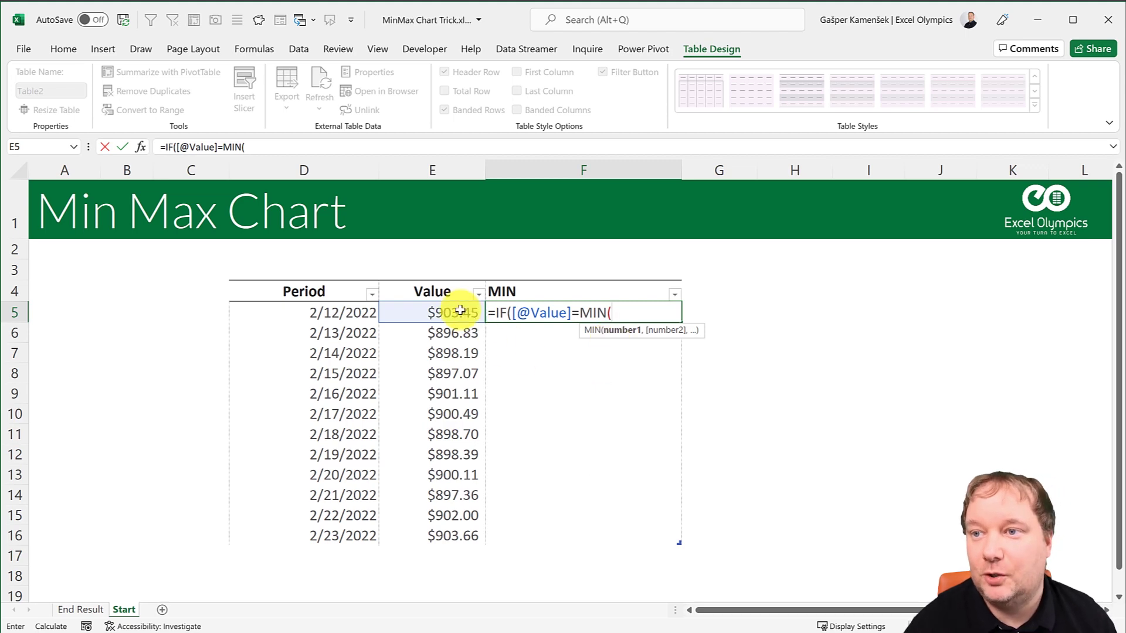
left_click(414, 278)
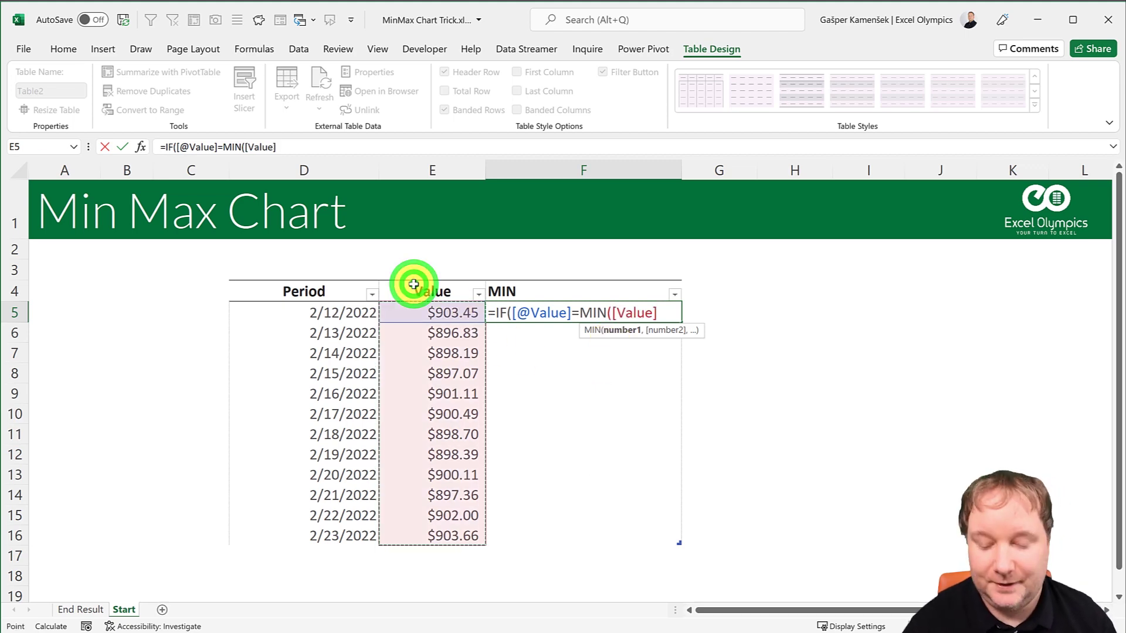
type(")")
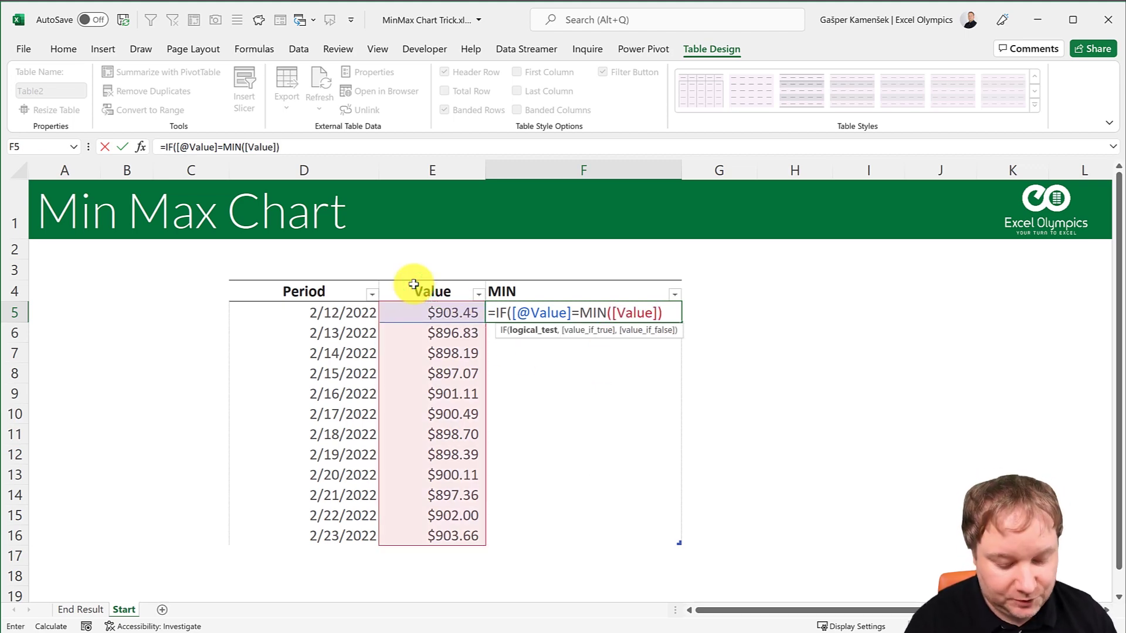
type(",")
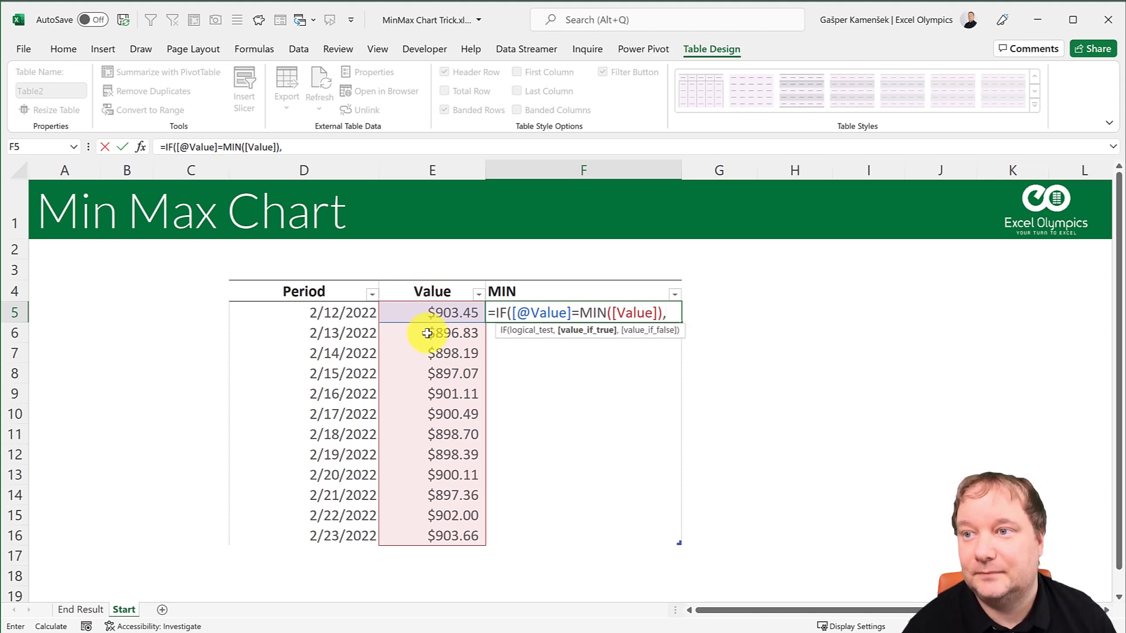
left_click(440, 312)
type(",")
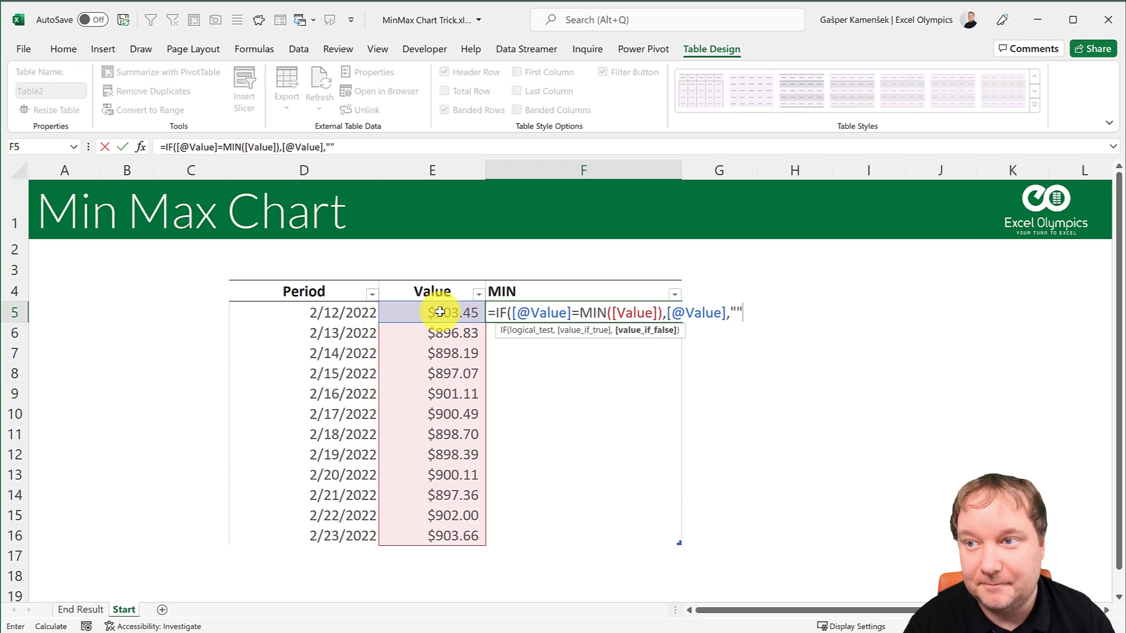
type("\"\")")
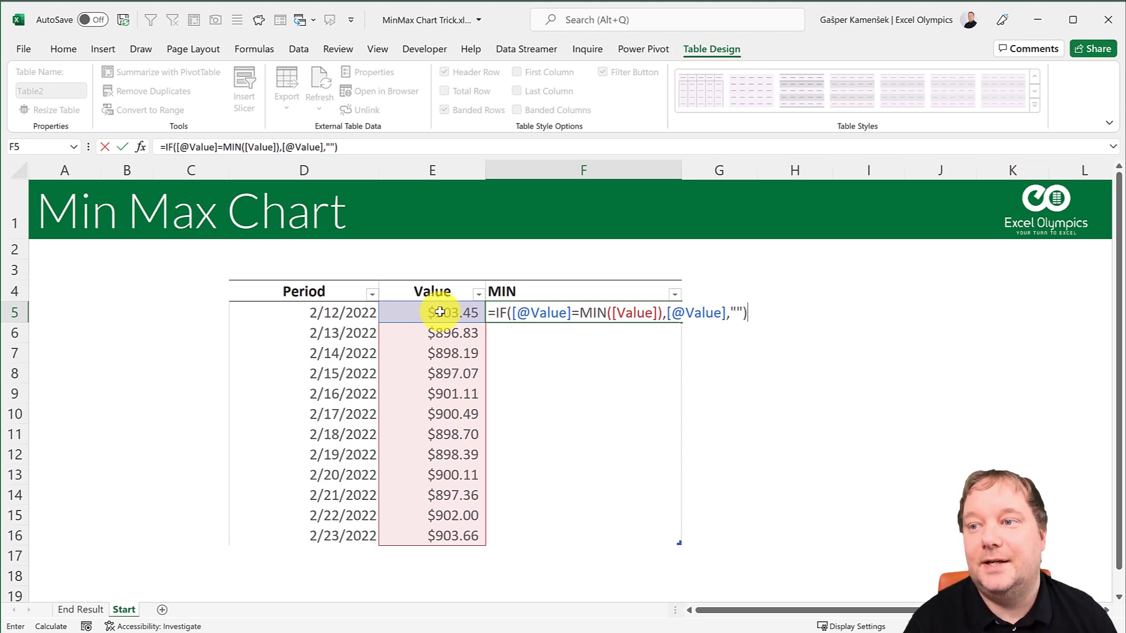
key("Return")
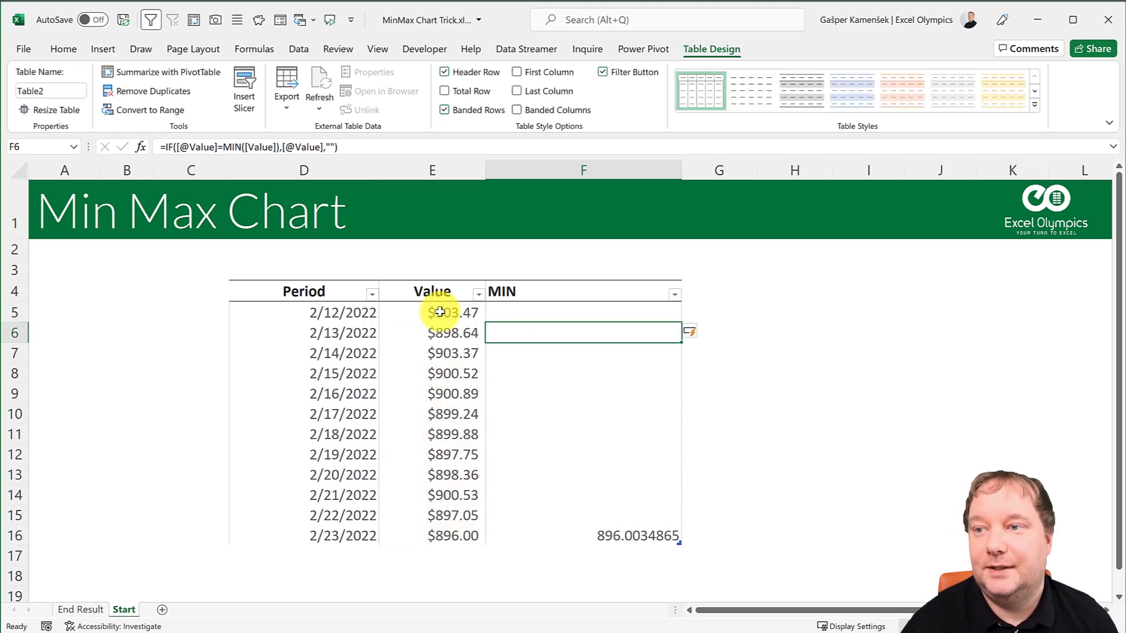
Add a MAX header in G4 and copy the MIN formula into G5.
left_click(731, 289)
type("MX")
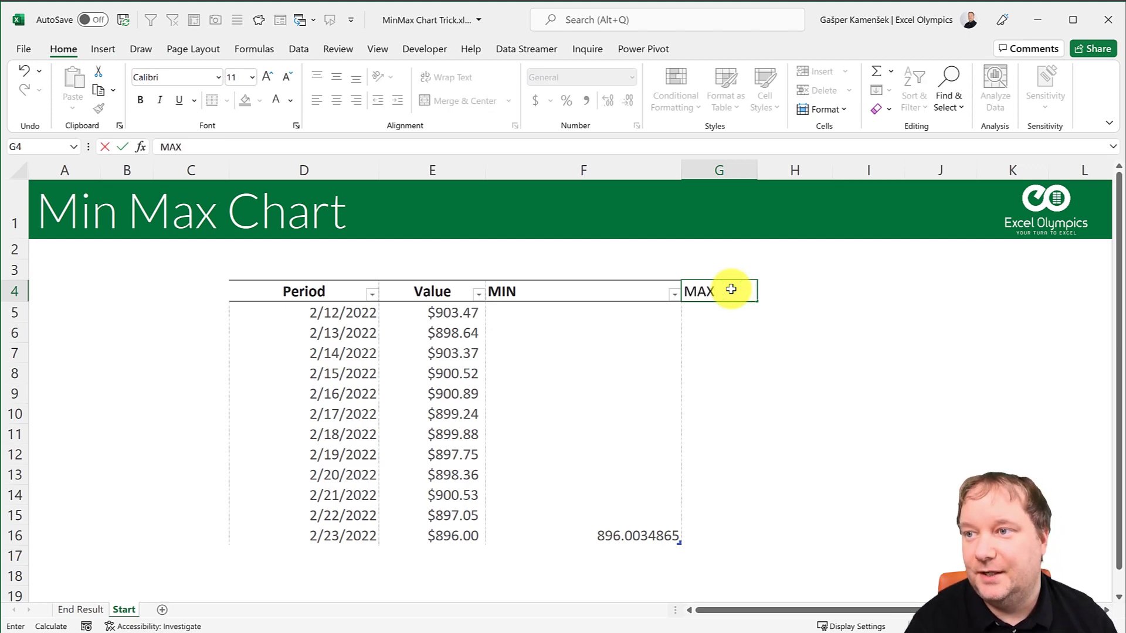
key("Return")
left_click(609, 311)
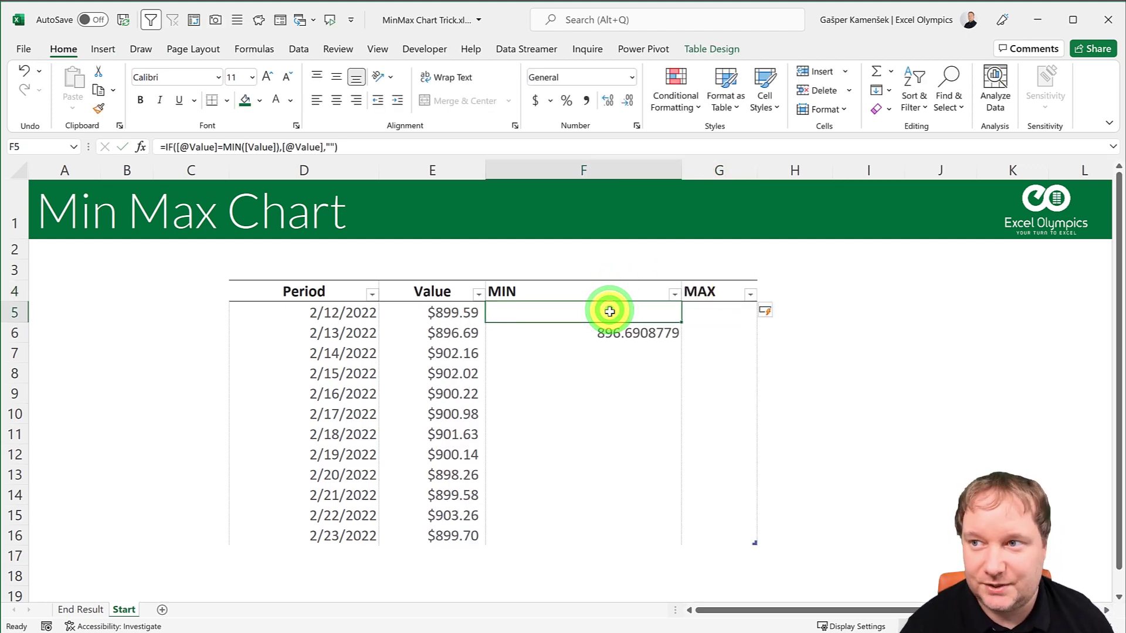
key("ctrl+c")
left_click(711, 312)
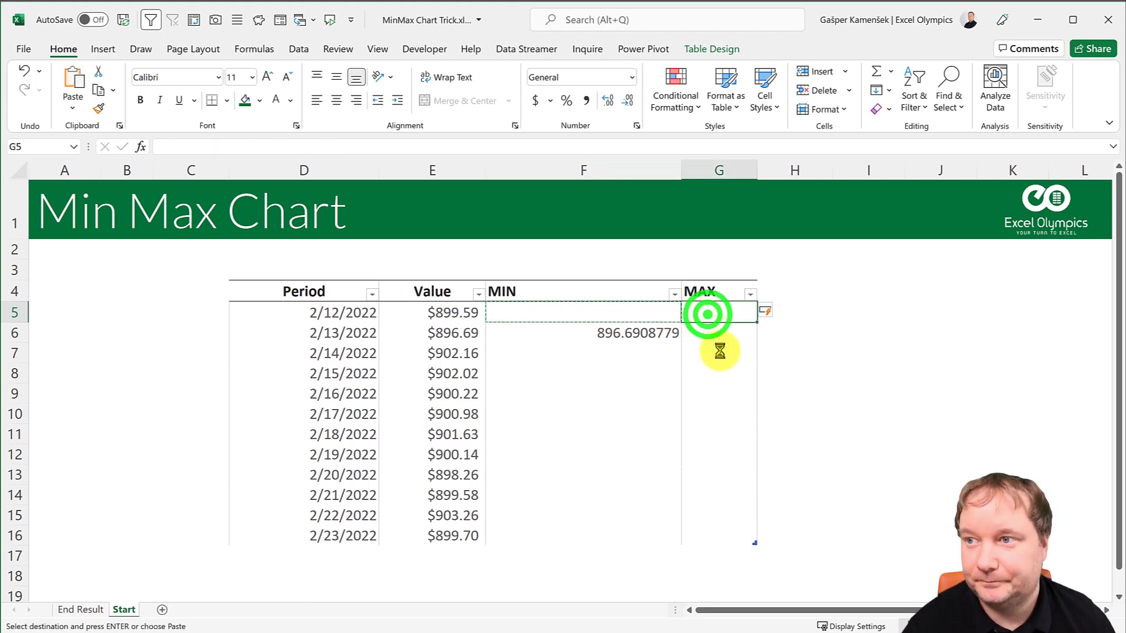
key("ctrl+v")
key("Return")
left_click(725, 315)
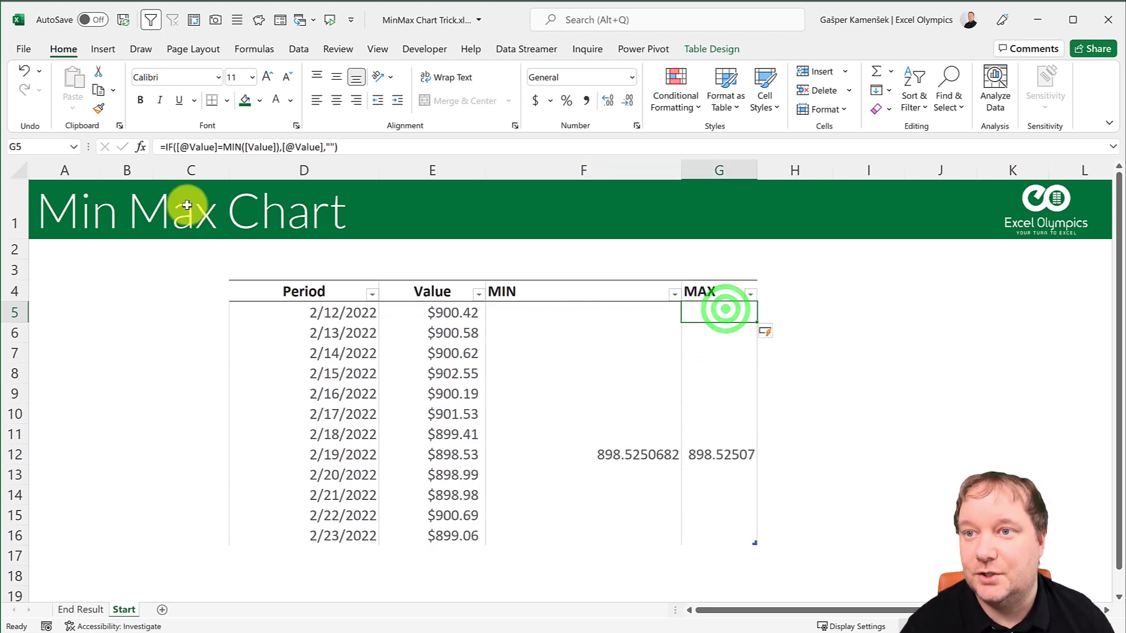
double_click(242, 147)
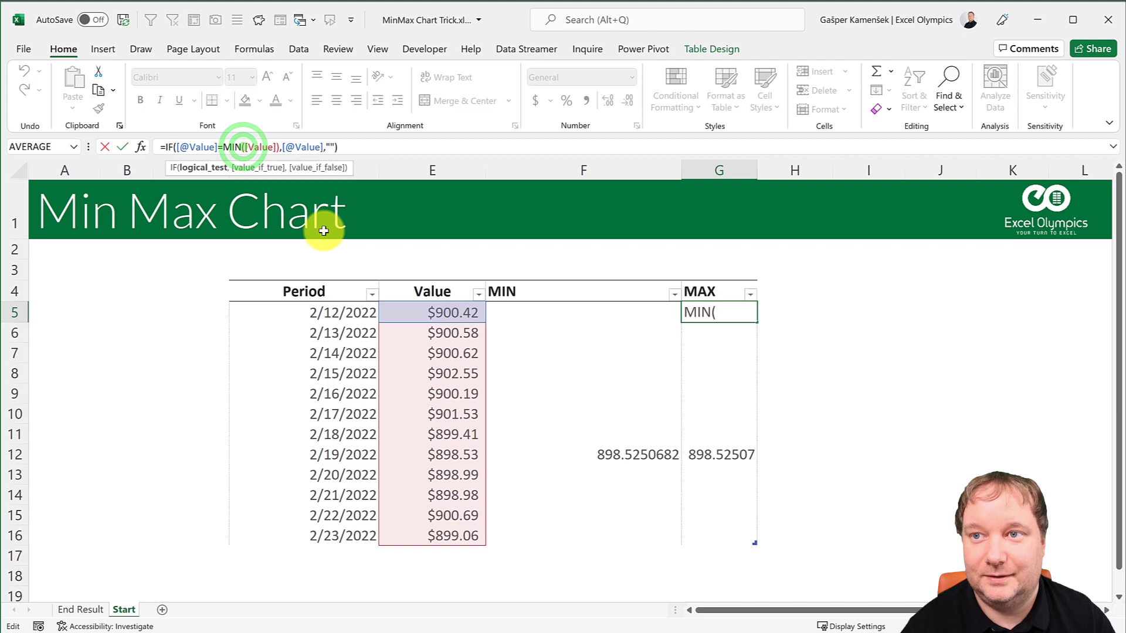
key("BackSpace")
type("MA")
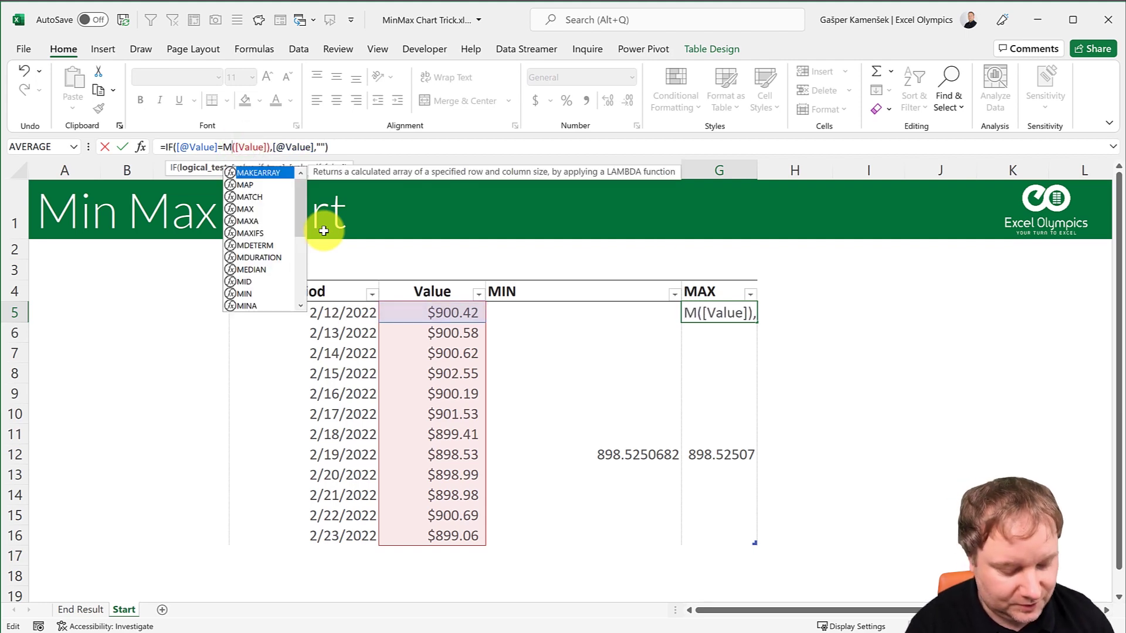
type("X")
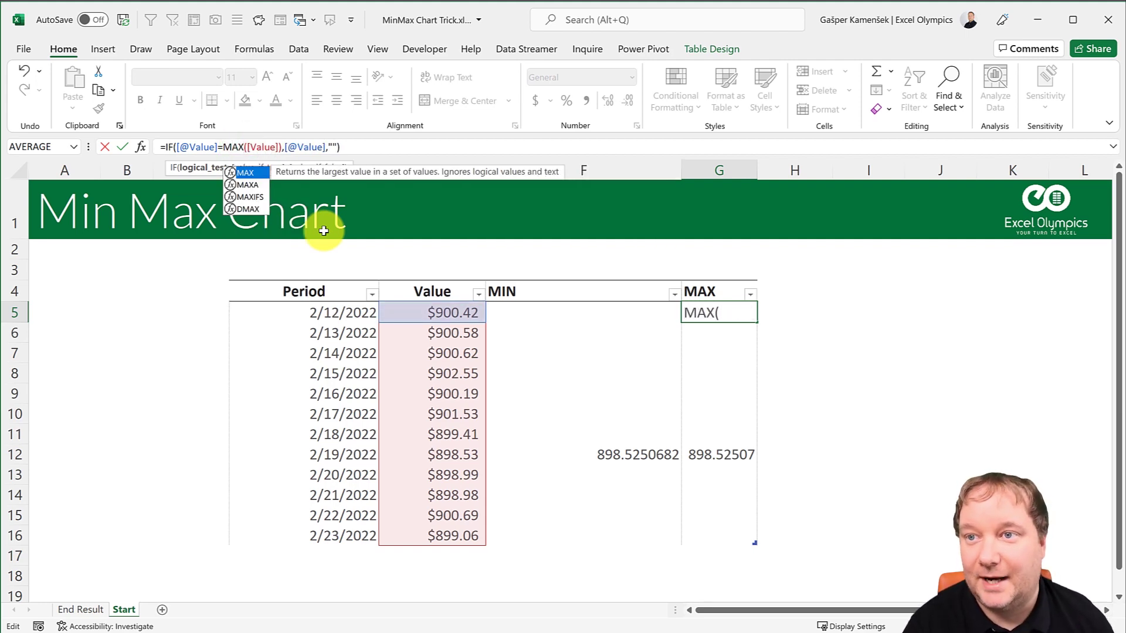
key("Return")
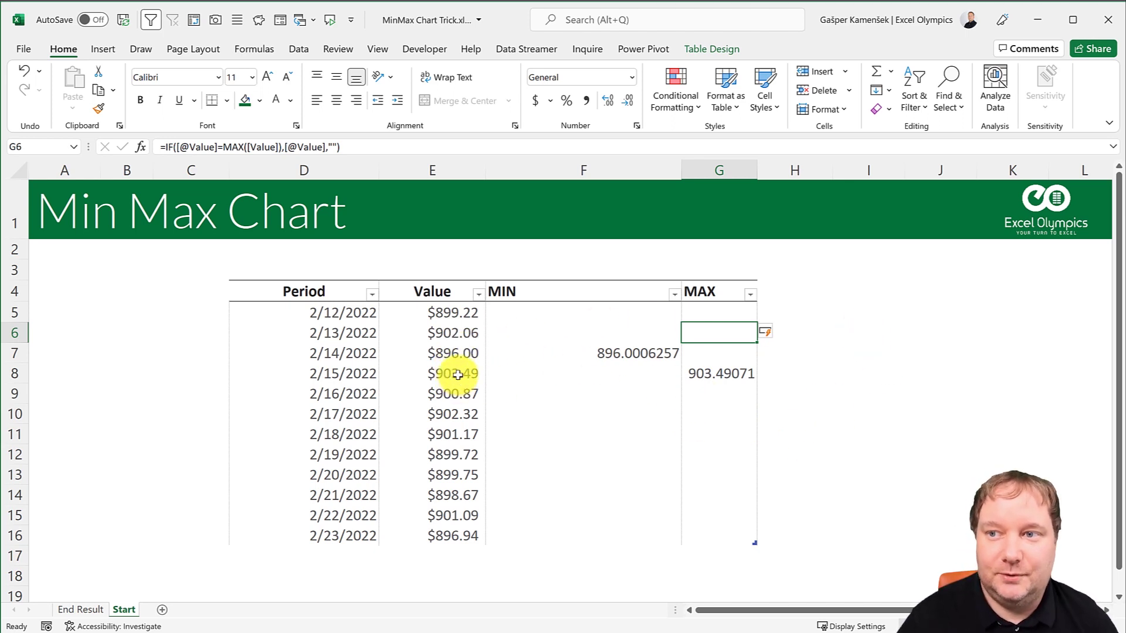
left_click(457, 376)
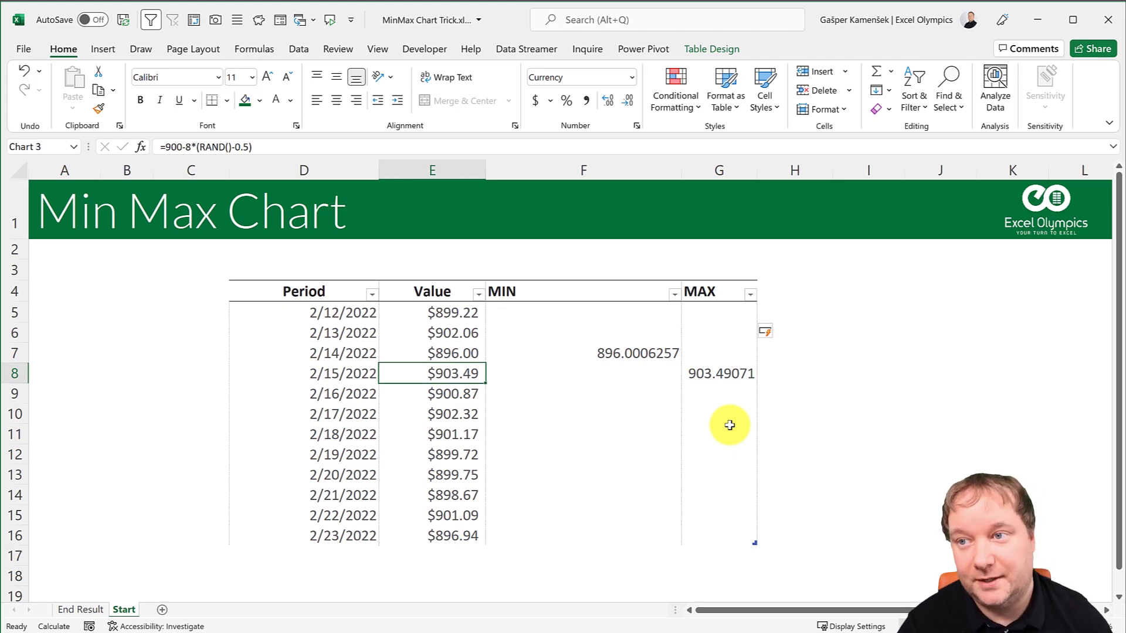
Insert a default chart with Alt+F1, discard the trial charts, and place the MAX chart right of the table.
key("alt+F1")
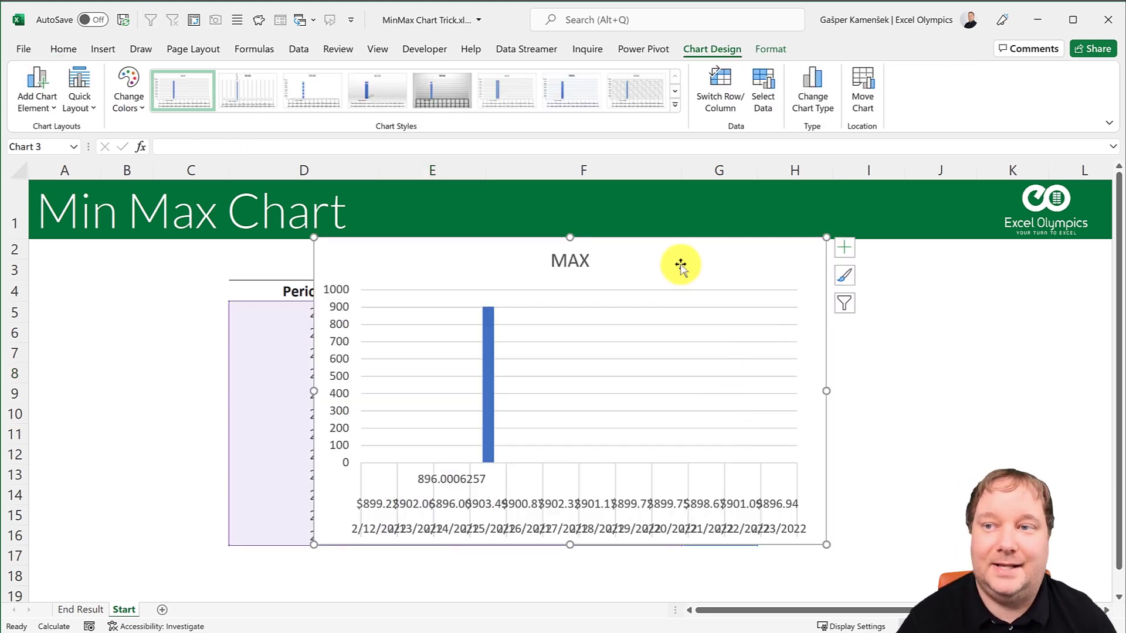
left_click_drag(680, 266, 935, 284)
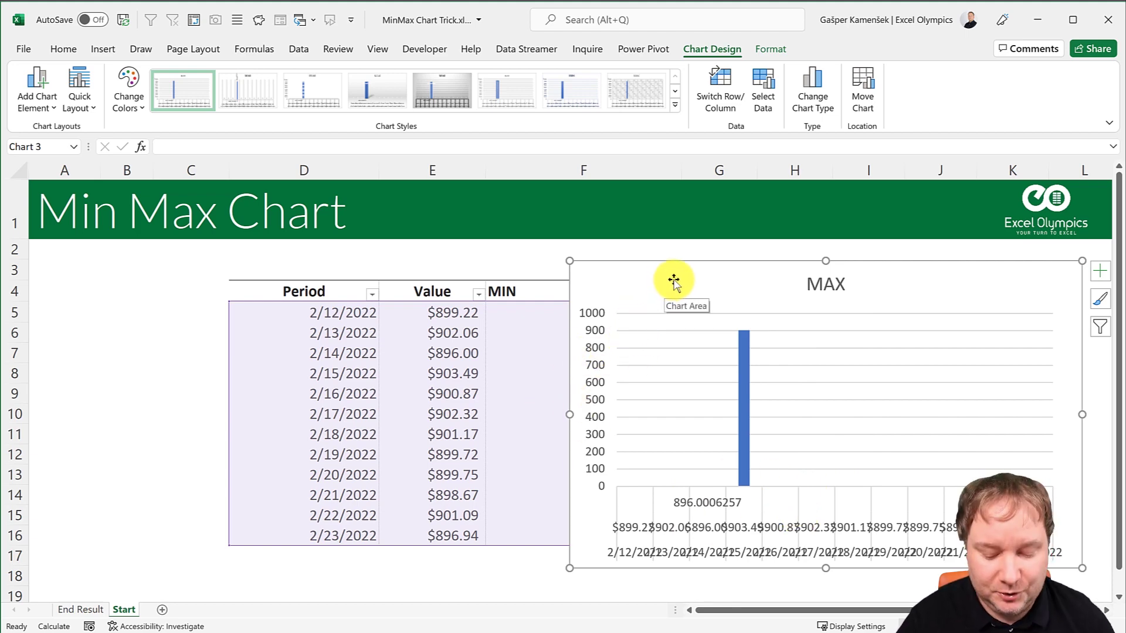
key("Delete")
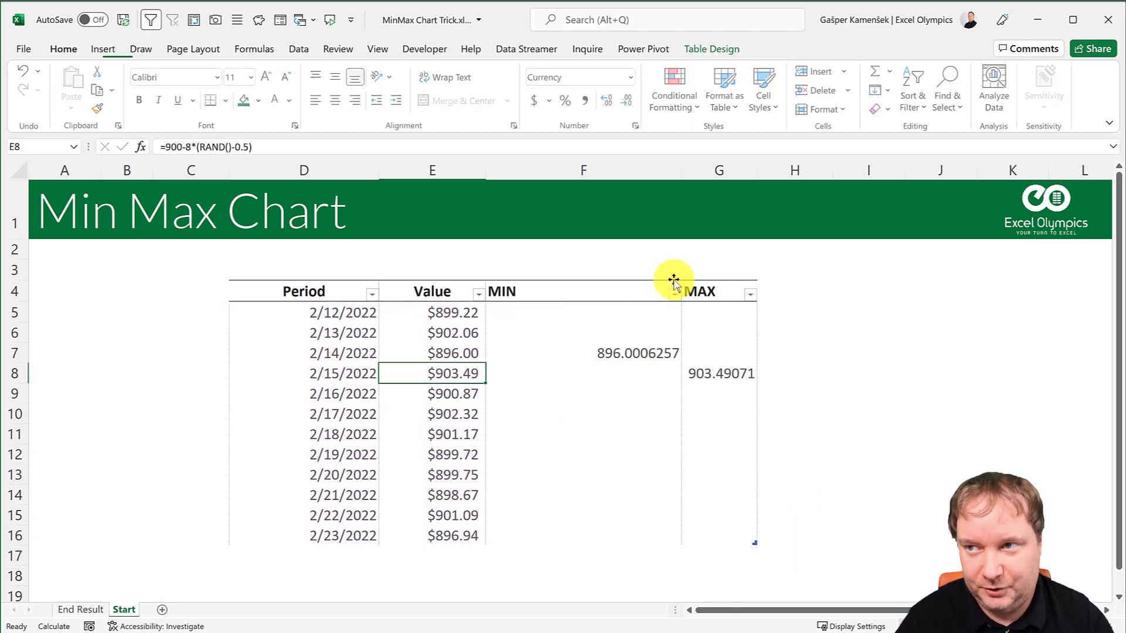
left_click(318, 286)
left_click_drag(411, 337, 418, 533)
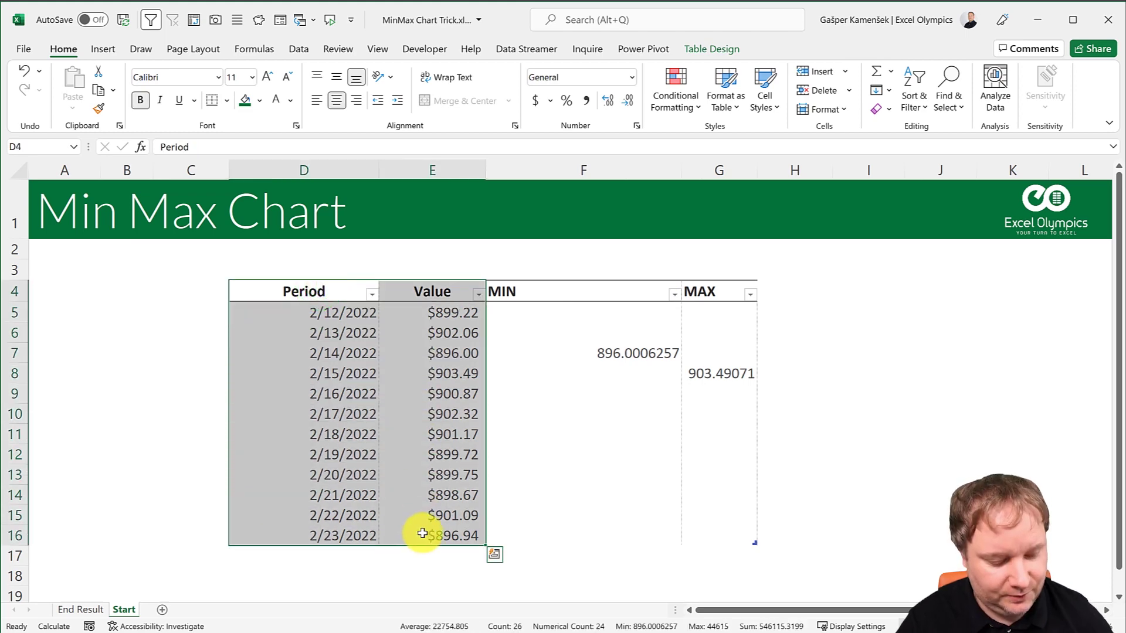
key("alt+F1")
left_click(720, 250)
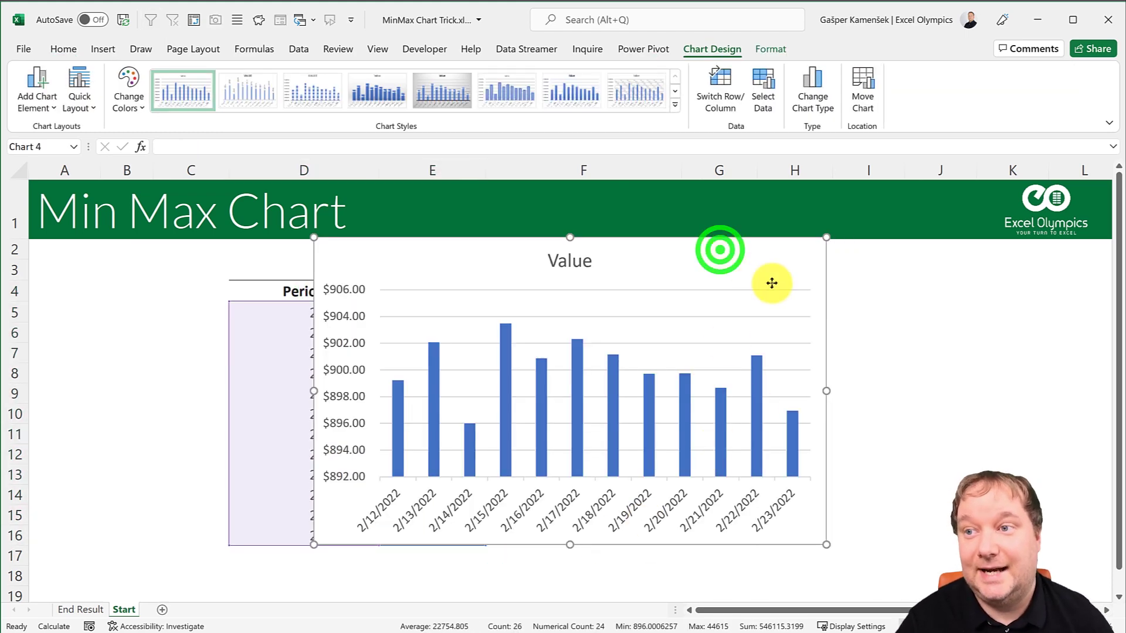
left_click_drag(772, 283, 900, 311)
left_click(607, 328)
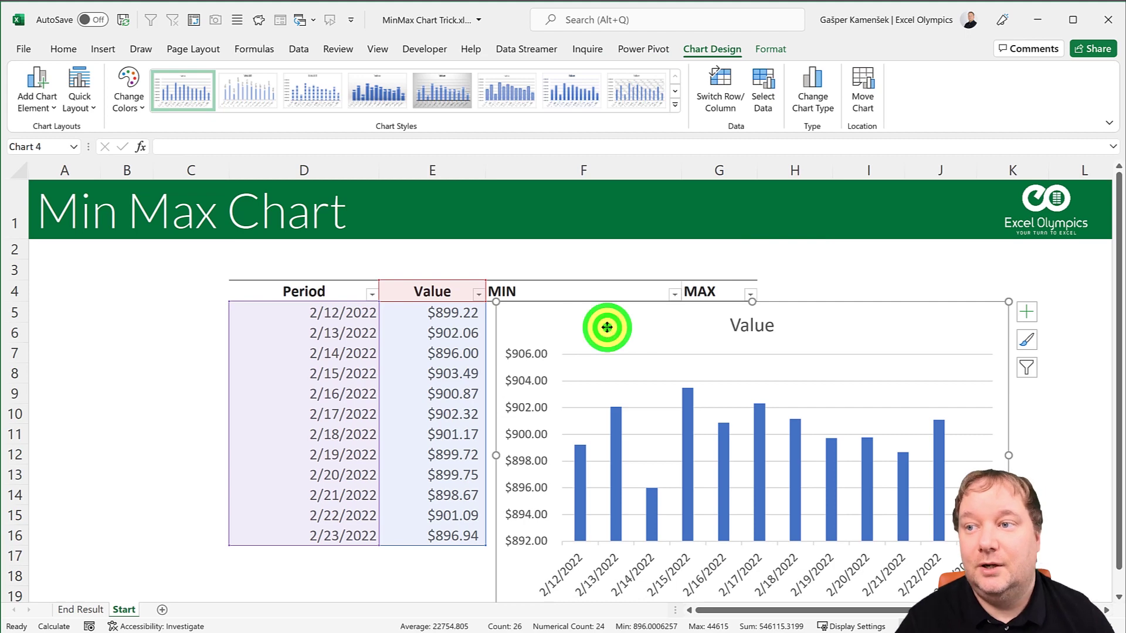
key("Delete")
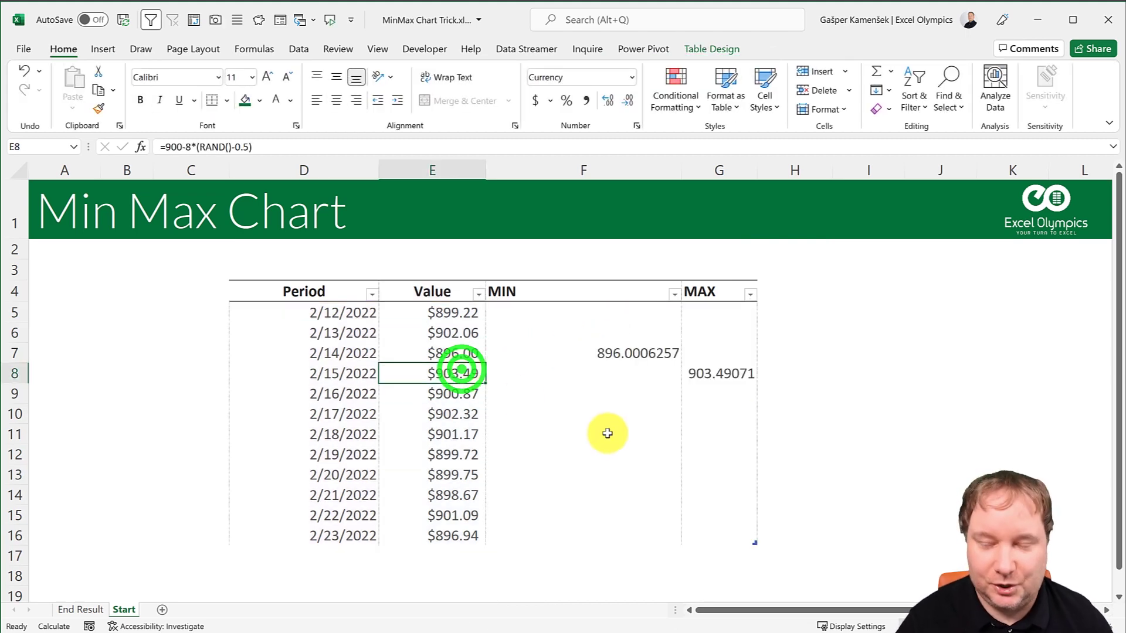
key("alt+F1")
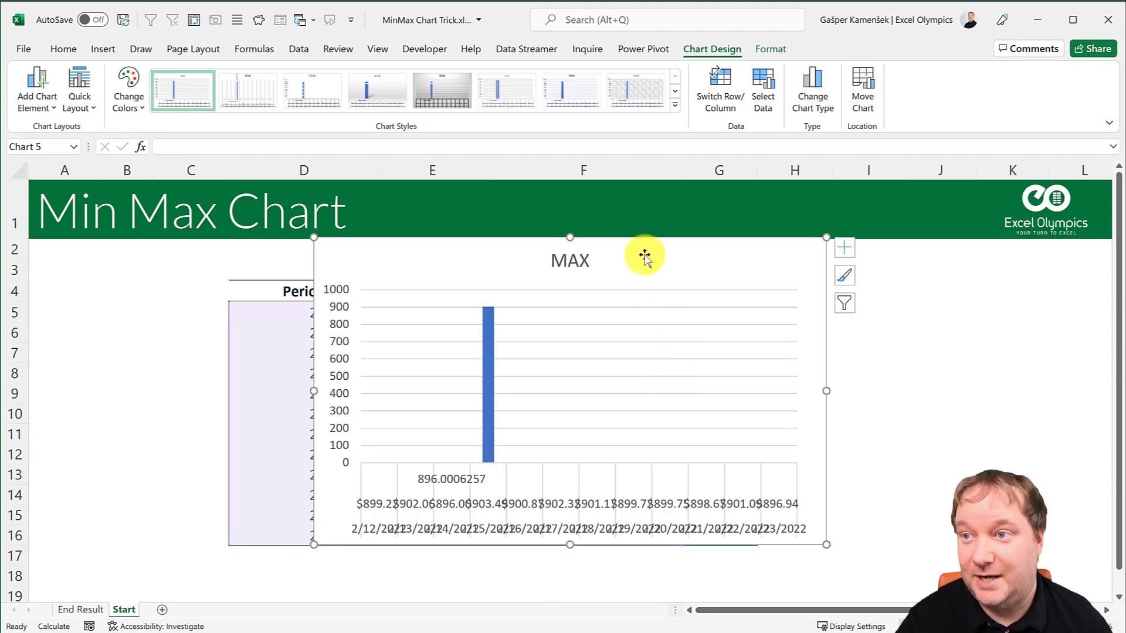
left_click_drag(646, 253, 827, 259)
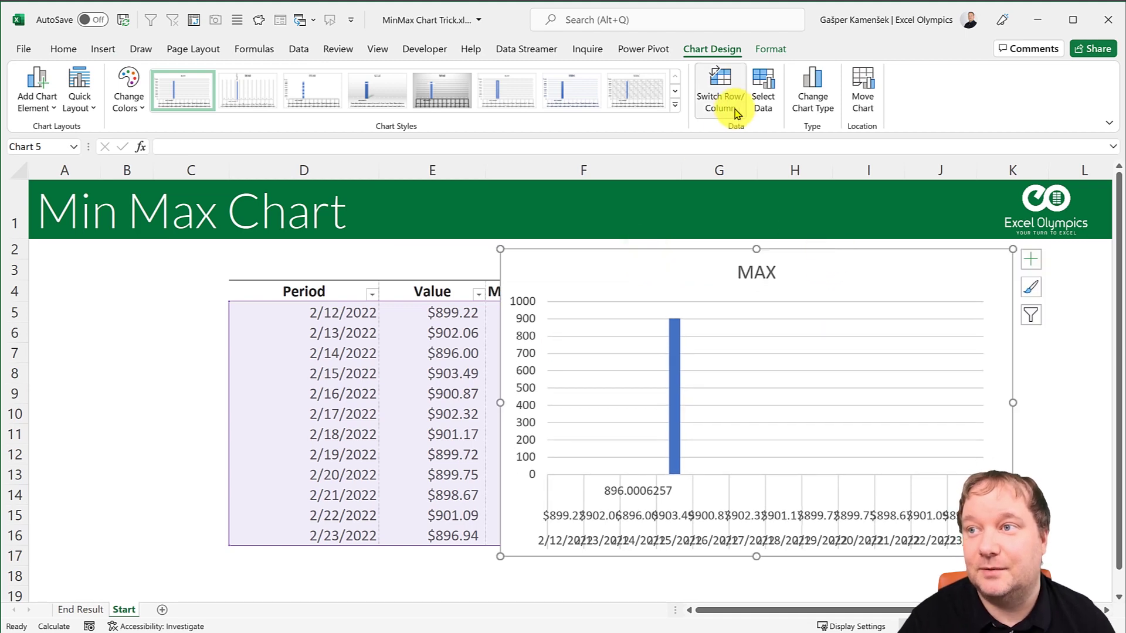
In Select Data, remove the MAX series, set the range to D4:F16, and use D5:D16 as axis labels.
left_click(760, 95)
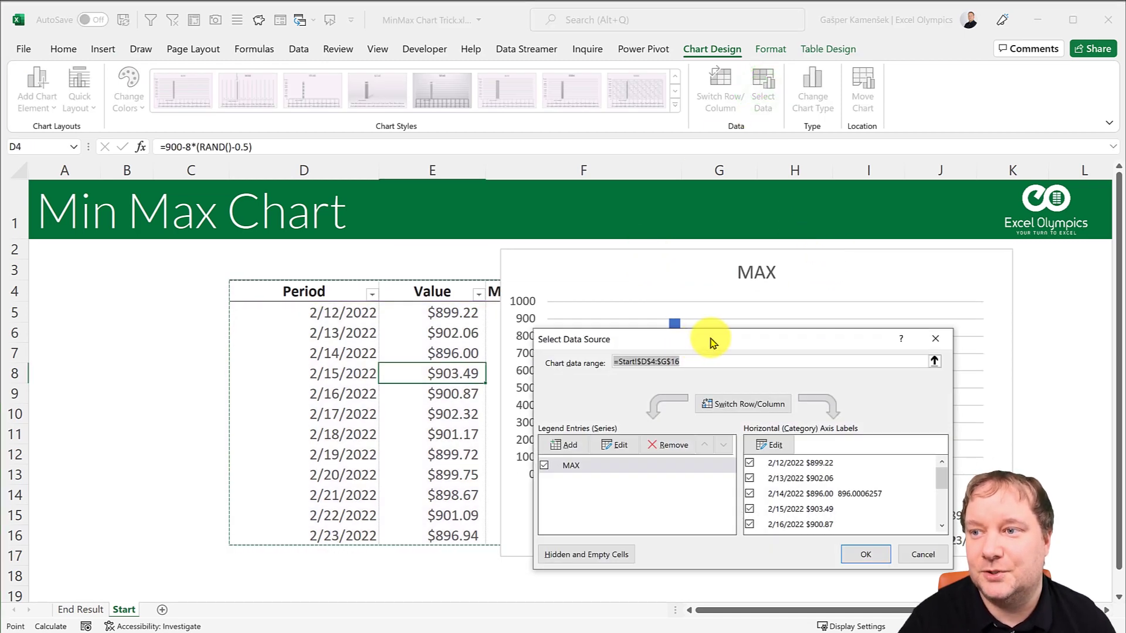
left_click(710, 341)
left_click_drag(667, 281, 684, 292)
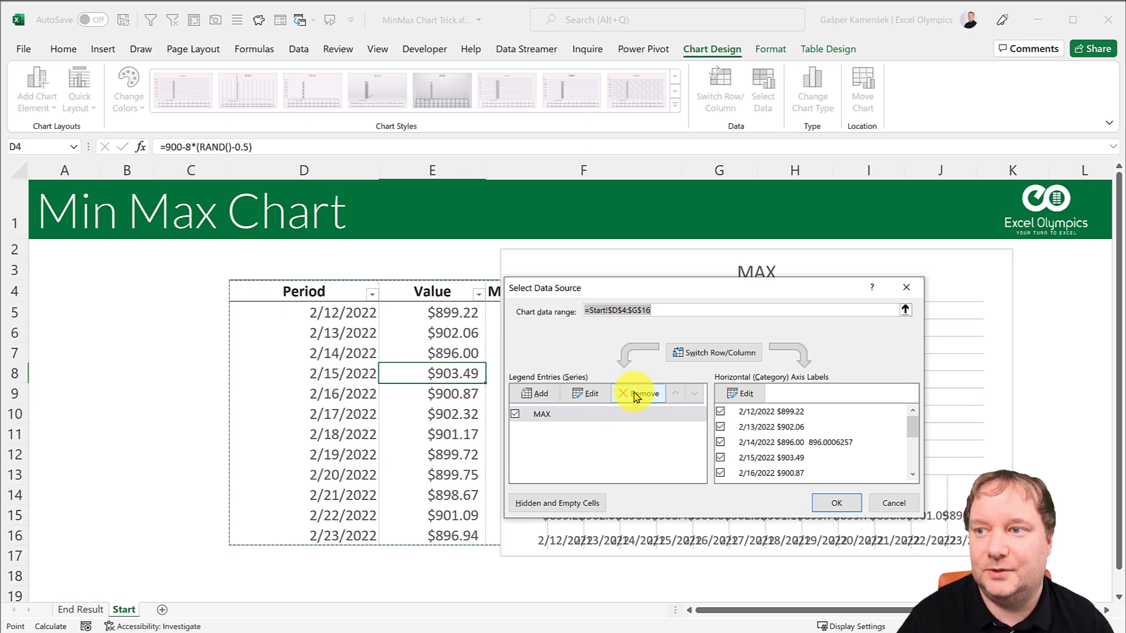
left_click(653, 394)
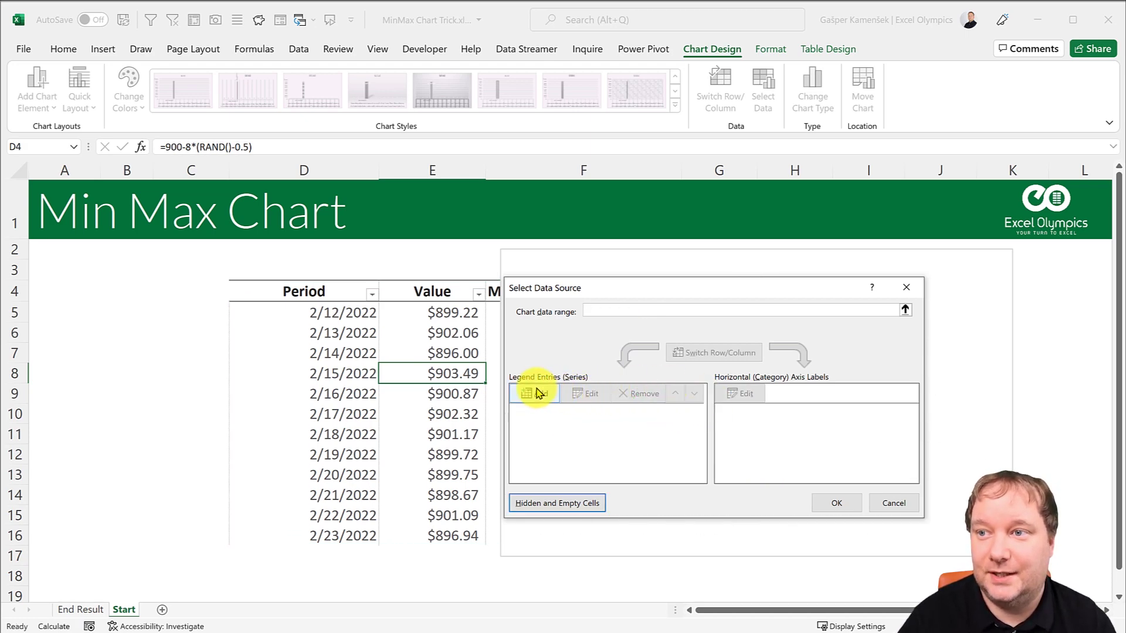
left_click(613, 310)
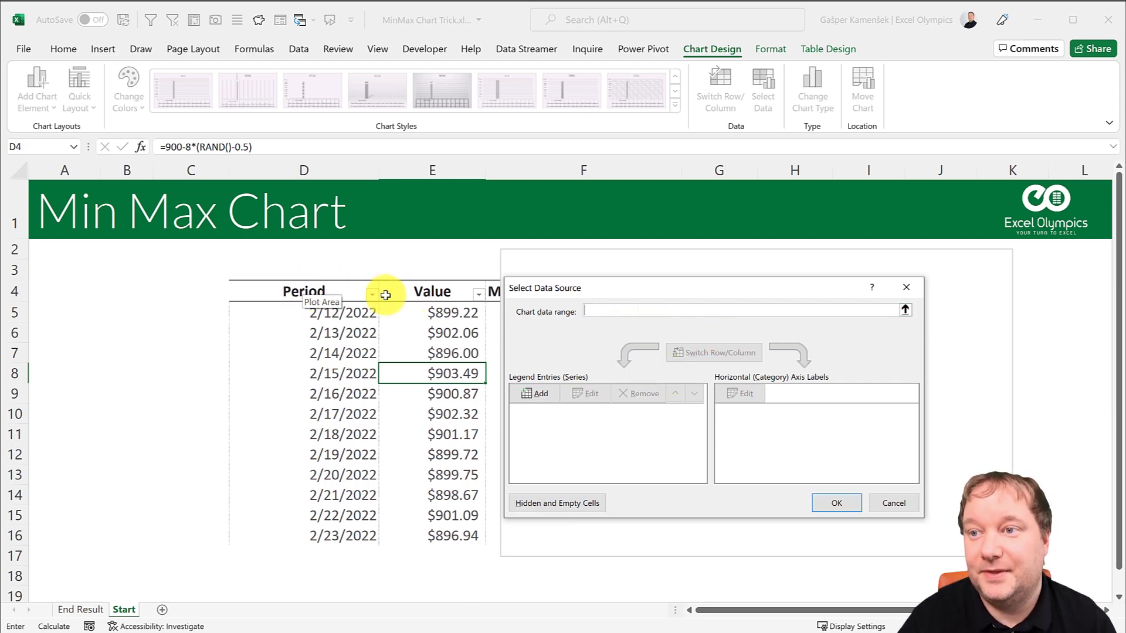
mouse_move(334, 290)
left_mouse_down()
mouse_move(445, 477)
mouse_move(544, 536)
mouse_move(666, 543)
mouse_move(687, 529)
left_mouse_up()
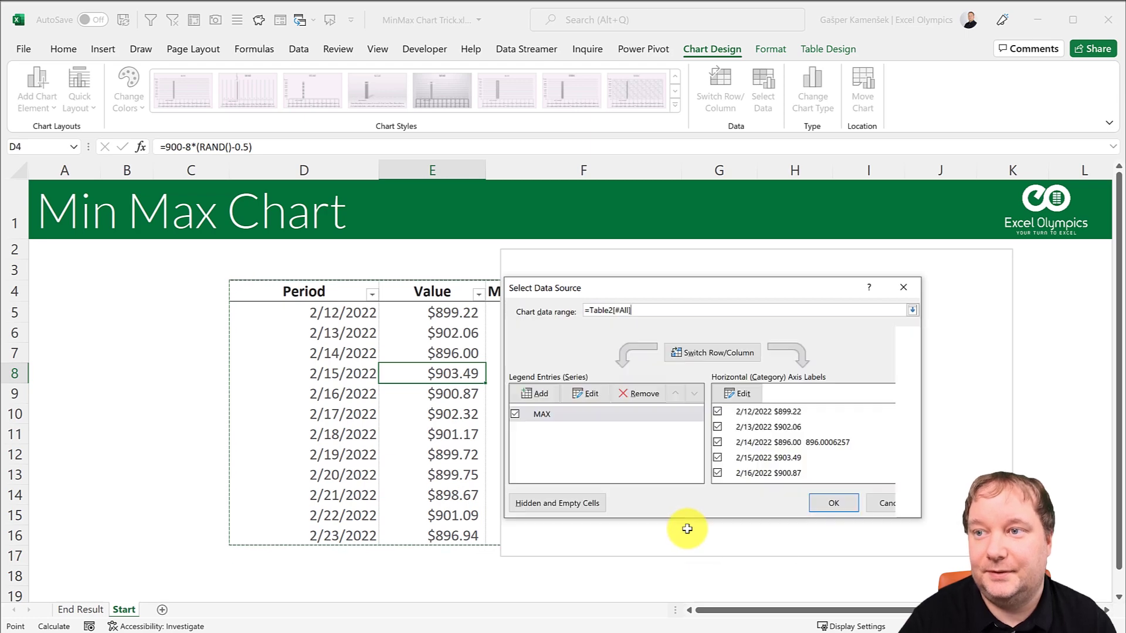
left_click(740, 391)
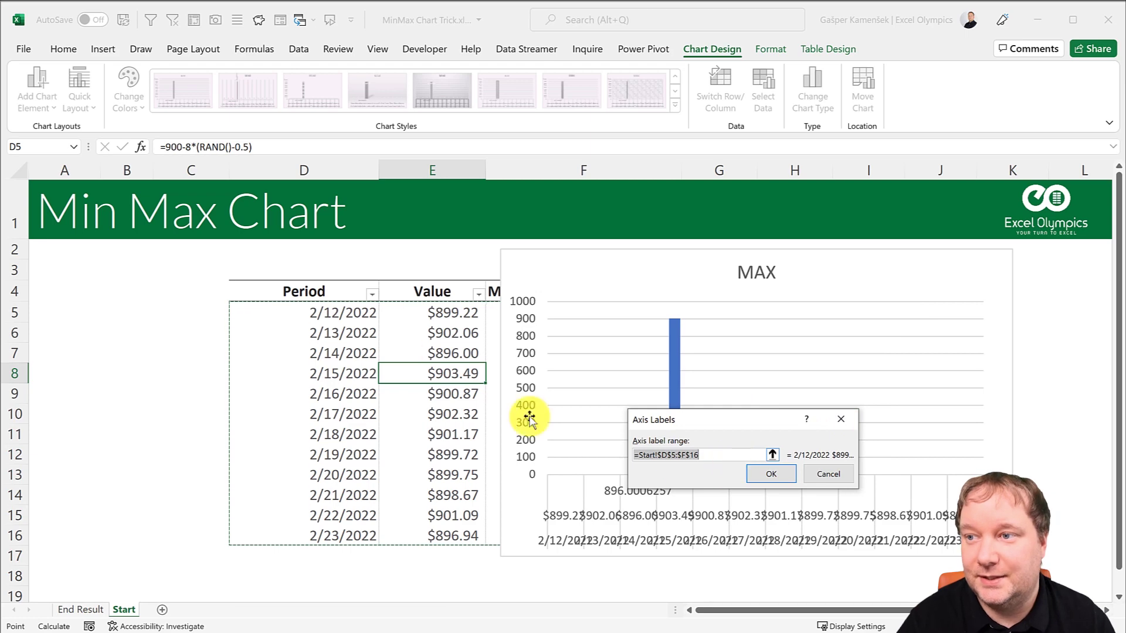
left_click(331, 280)
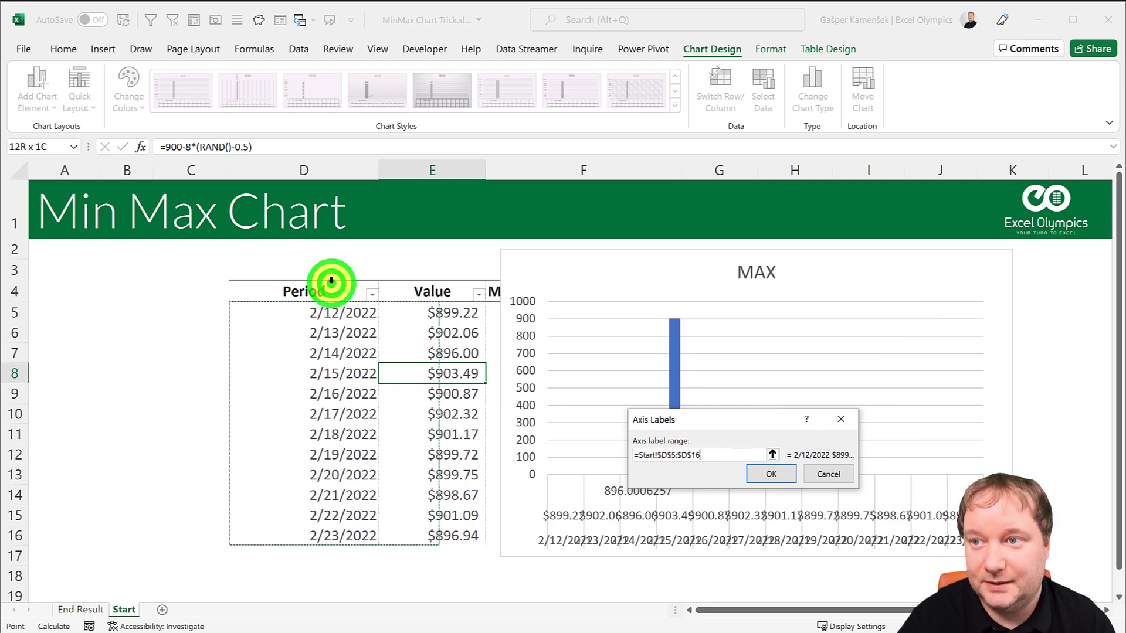
left_click(772, 476)
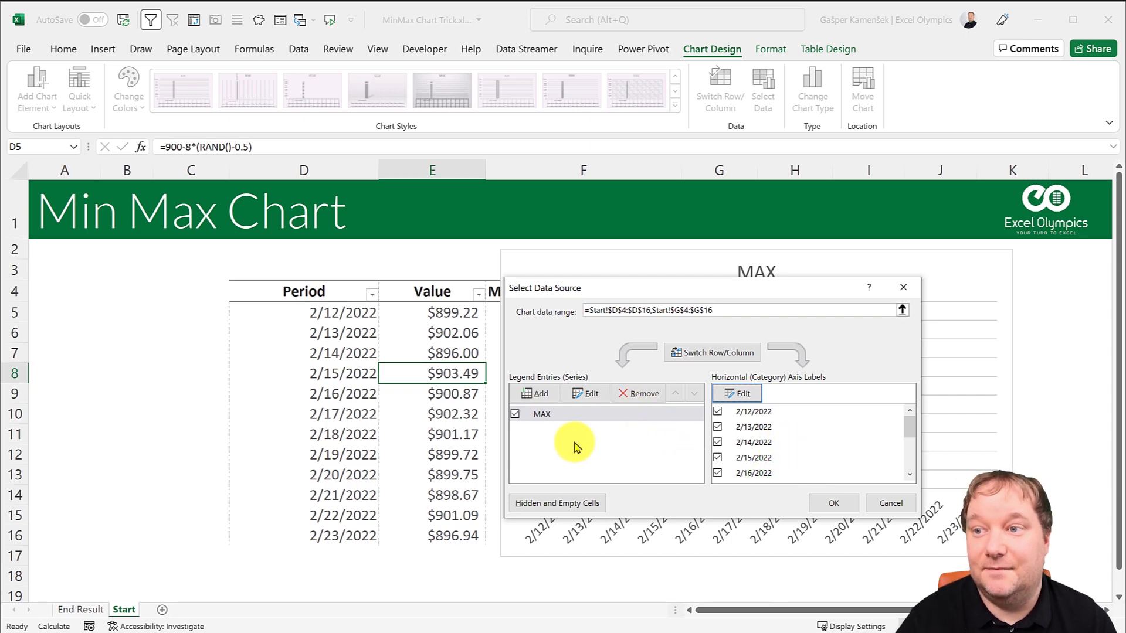
Add a Value series named from E4 with values E5:E16.
left_click(523, 394)
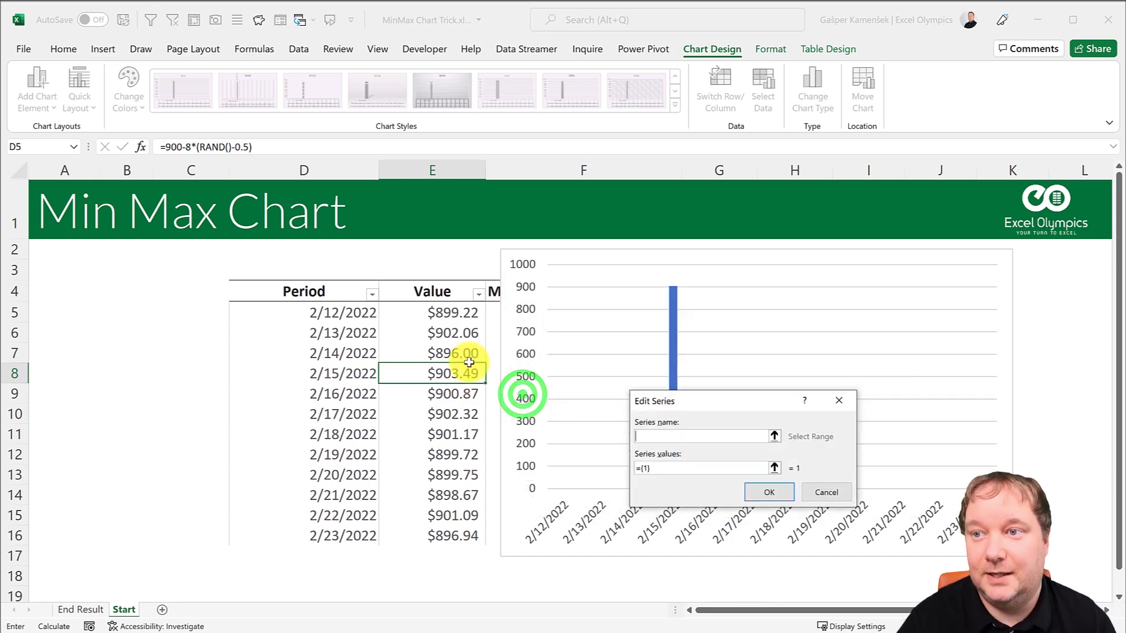
left_click(445, 293)
left_click(658, 467)
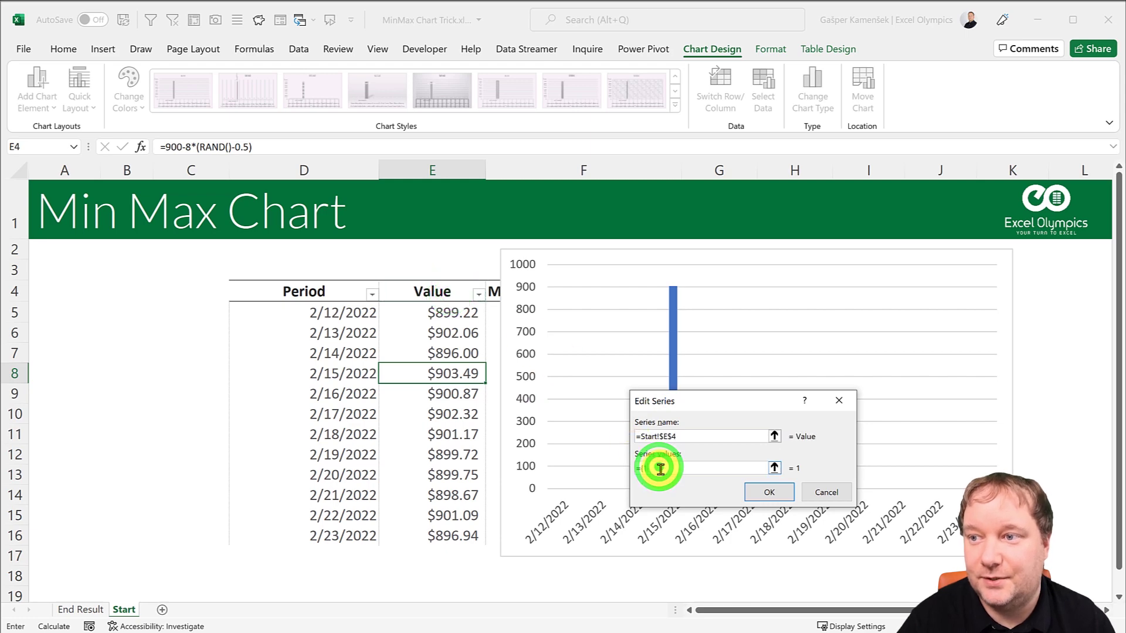
left_click(440, 285)
left_click(767, 493)
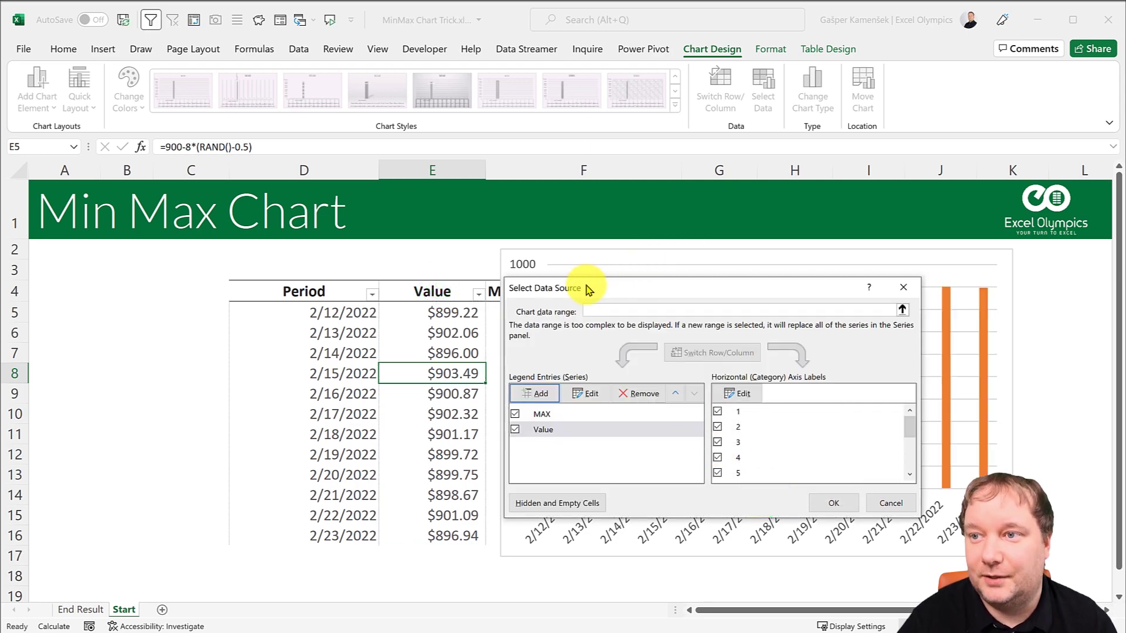
Add a MIN series named from F4 with values F5:F16.
left_click_drag(614, 288, 326, 367)
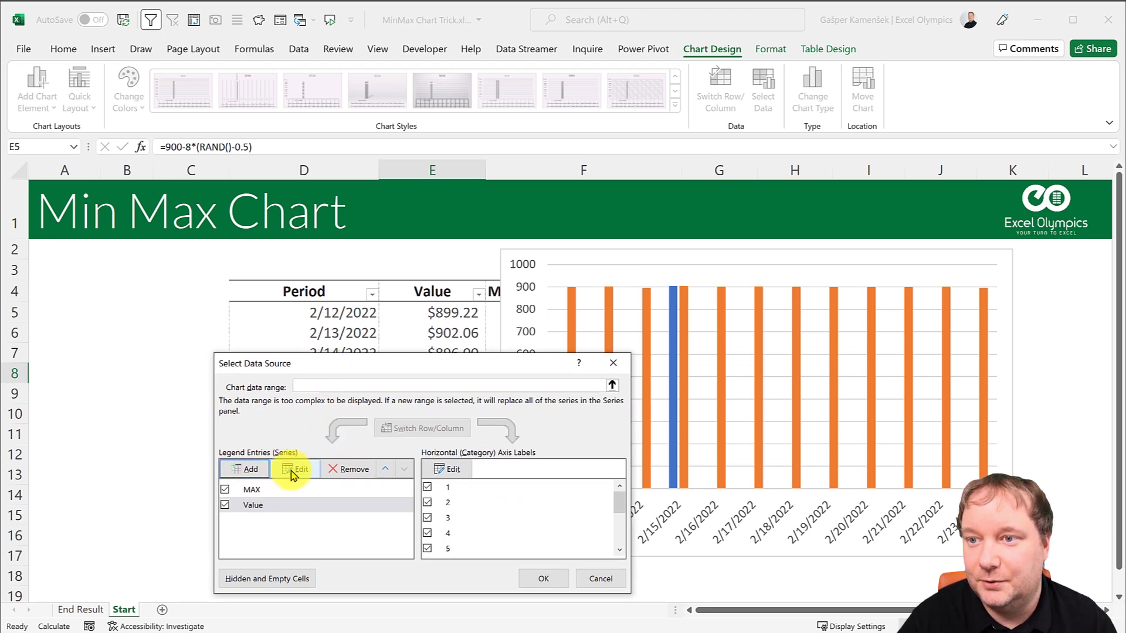
left_click(259, 472)
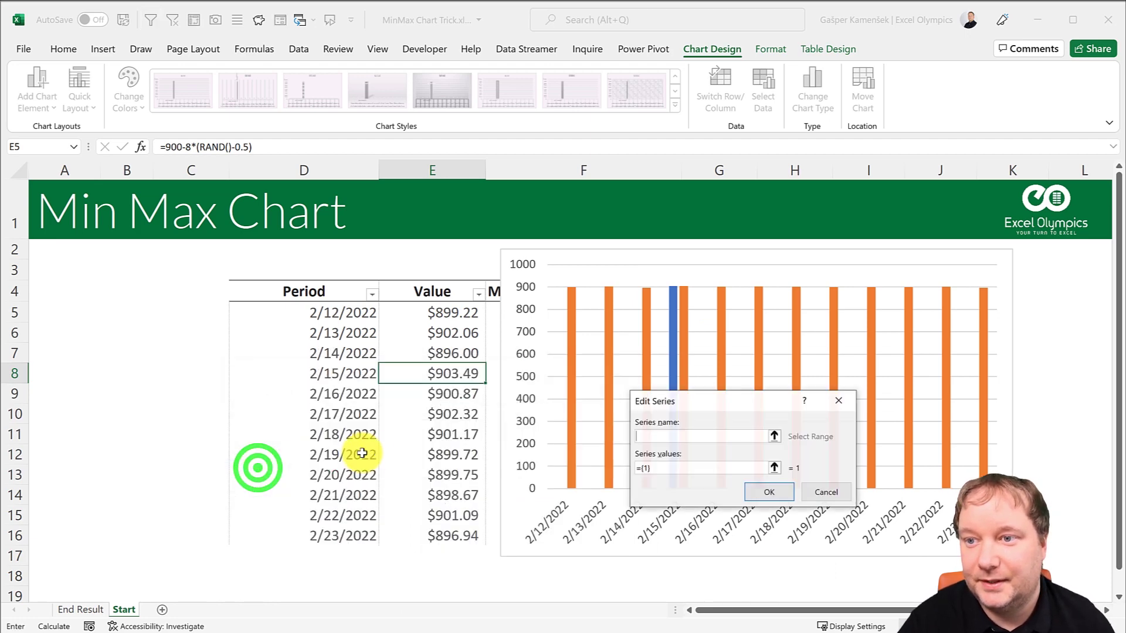
left_click(646, 434)
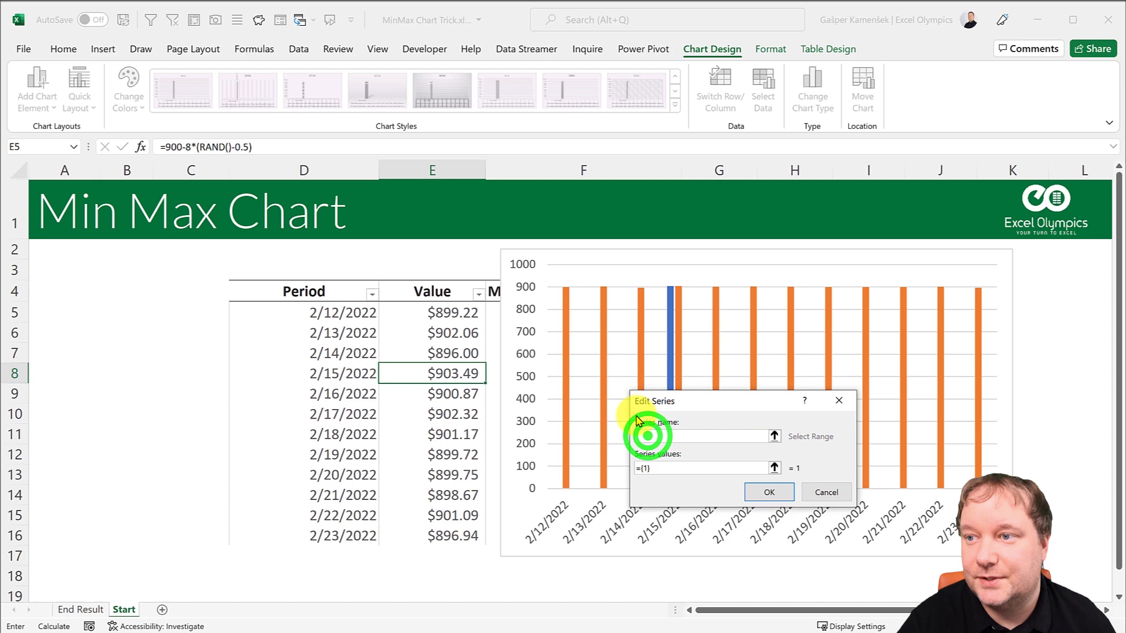
left_click(494, 292)
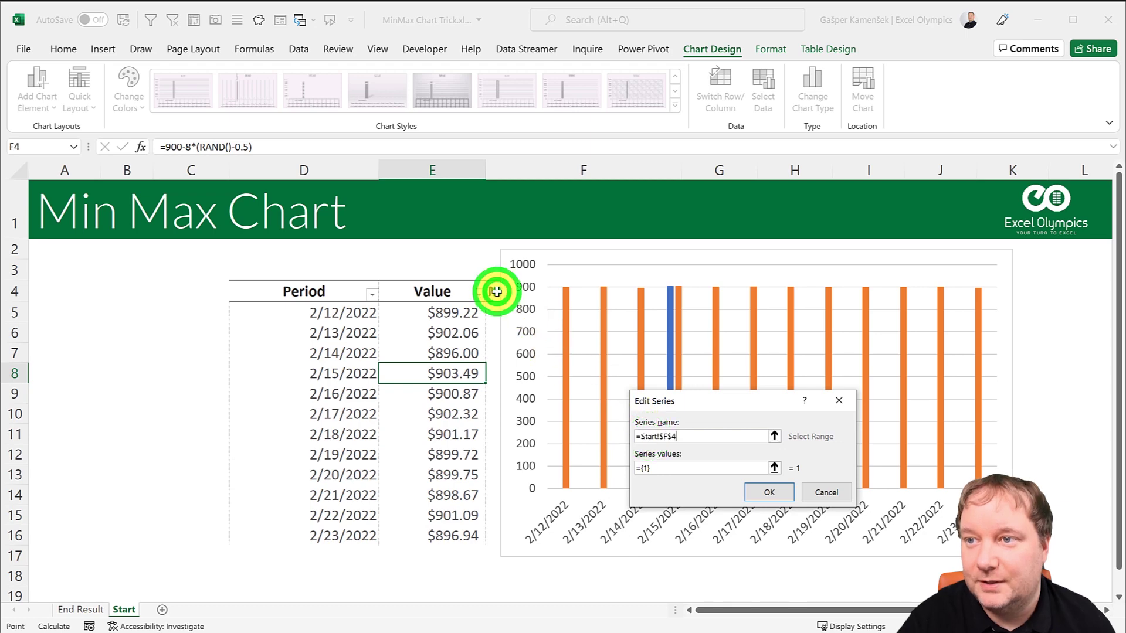
left_click(653, 467)
key("BackSpace")
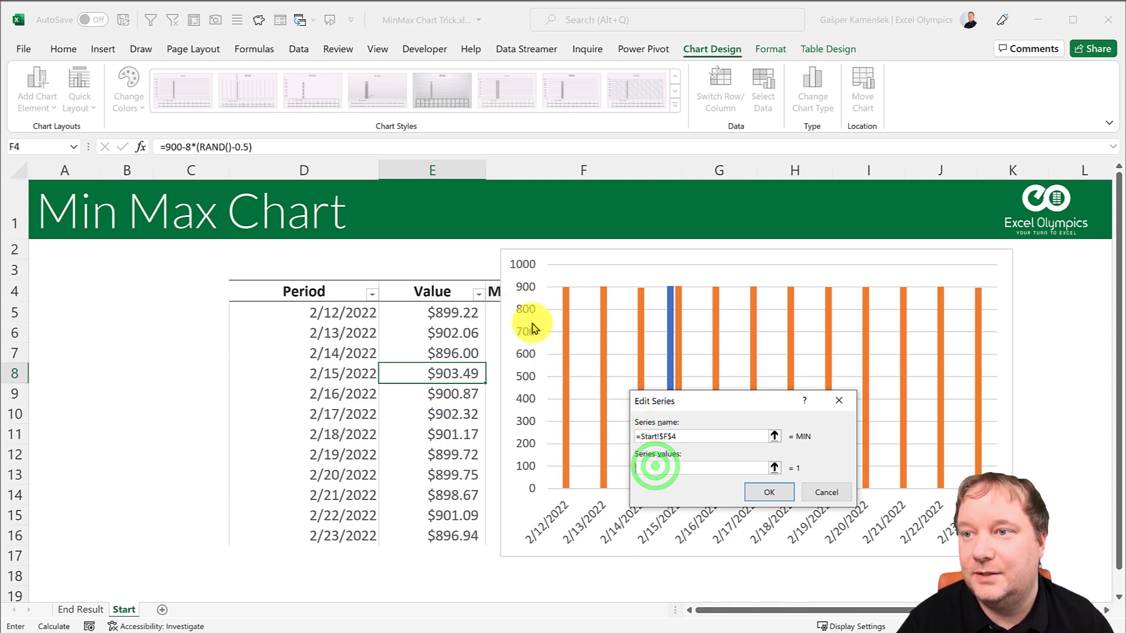
left_click(494, 284)
left_click(756, 492)
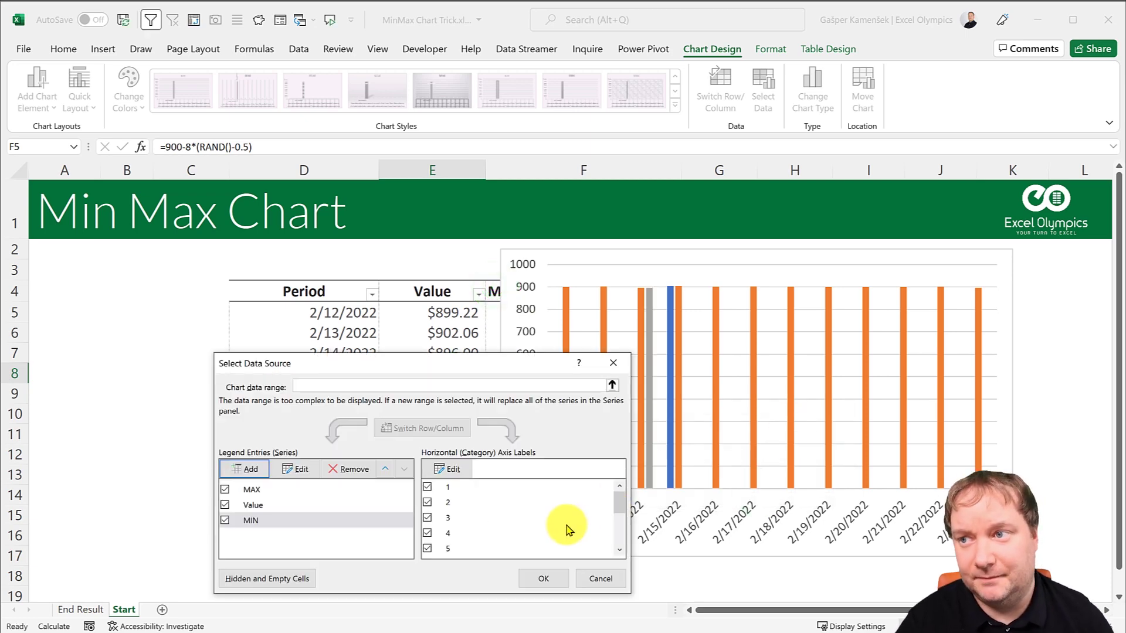
Move the MIN series above Value so the order is MAX, MIN, Value.
left_click(292, 490)
left_click(289, 520)
left_click(291, 504)
left_click(307, 521)
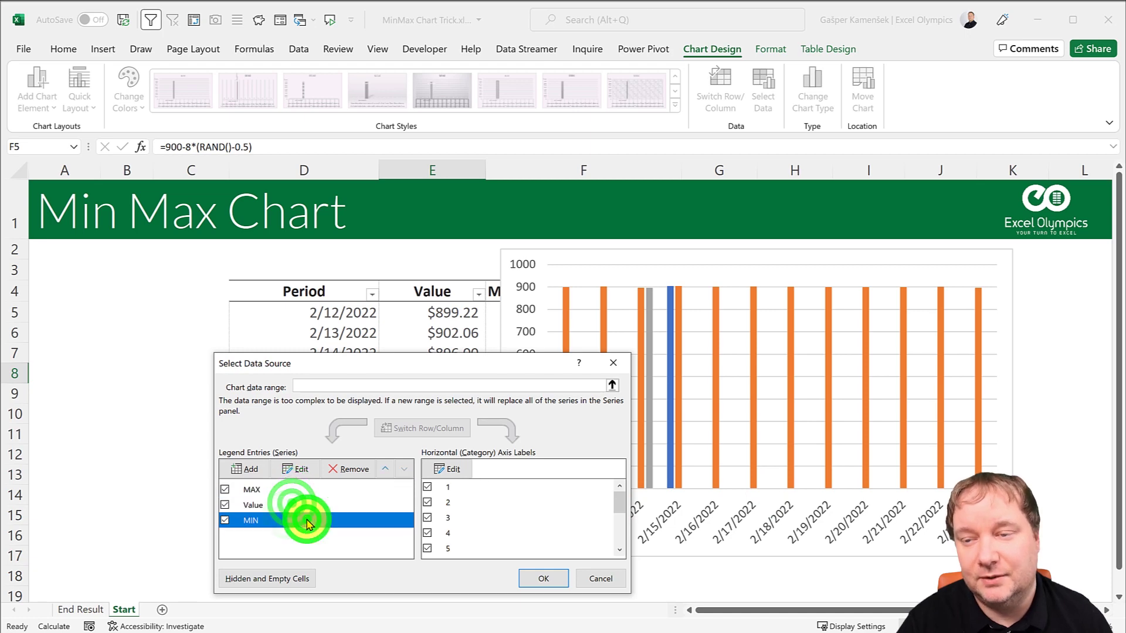
left_click(384, 469)
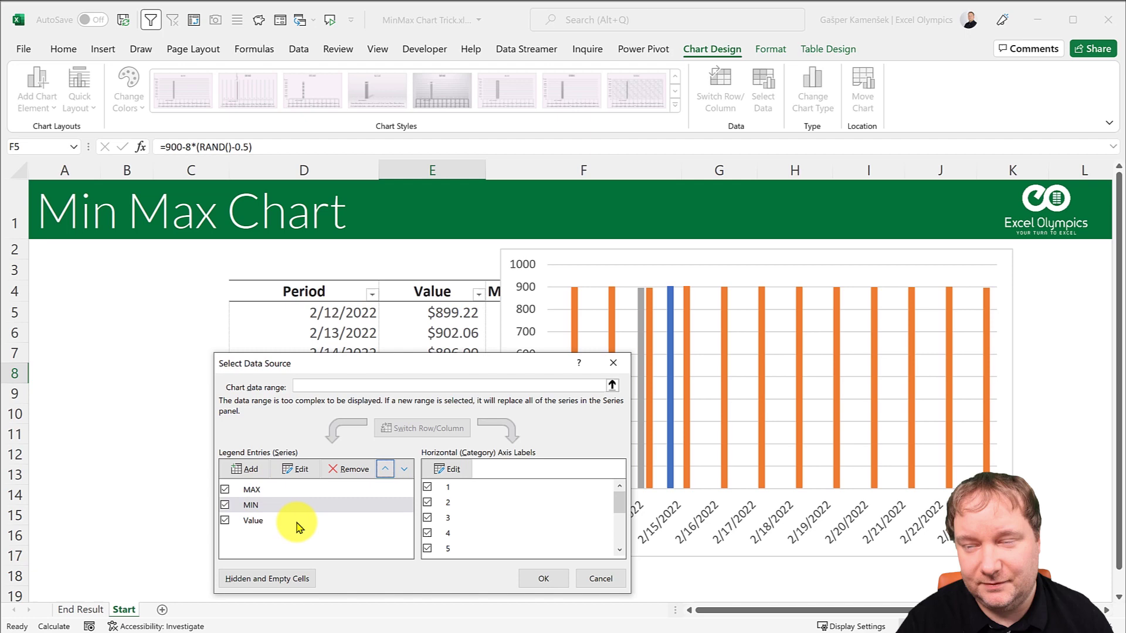
left_click(544, 579)
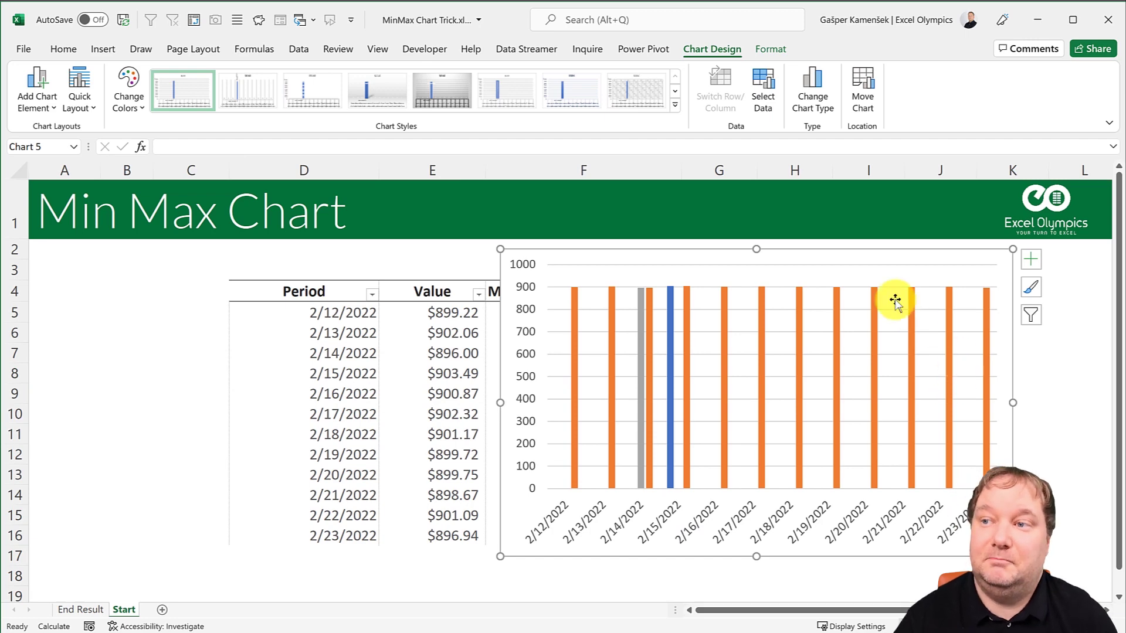
Delete the horizontal gridlines and set series overlap to 100% with a 108% gap width.
left_click(859, 270)
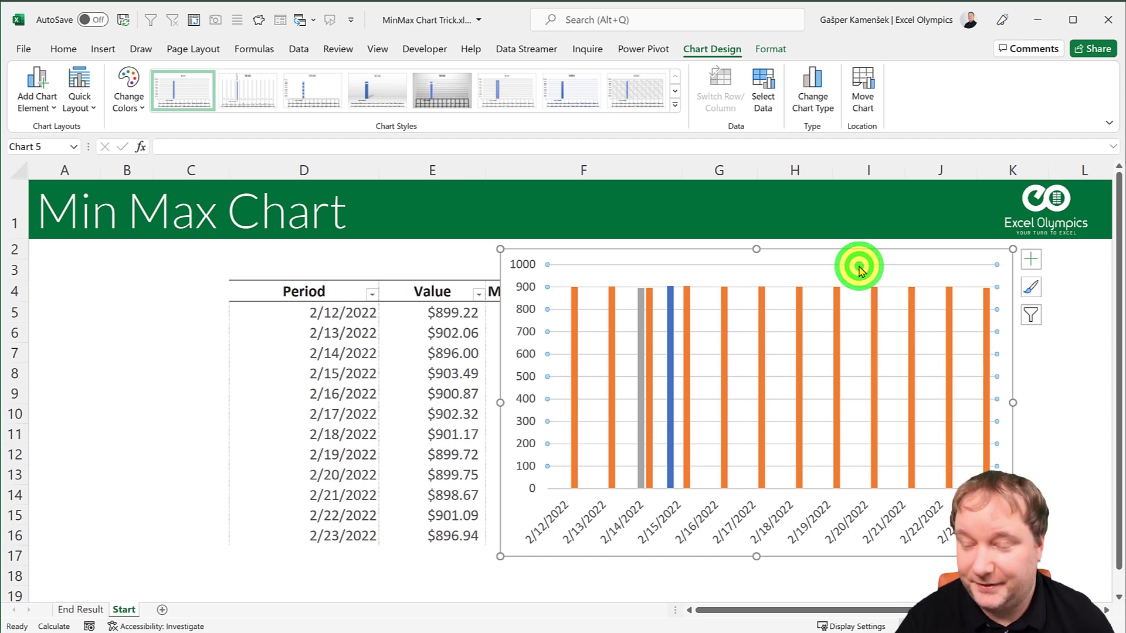
key("Delete")
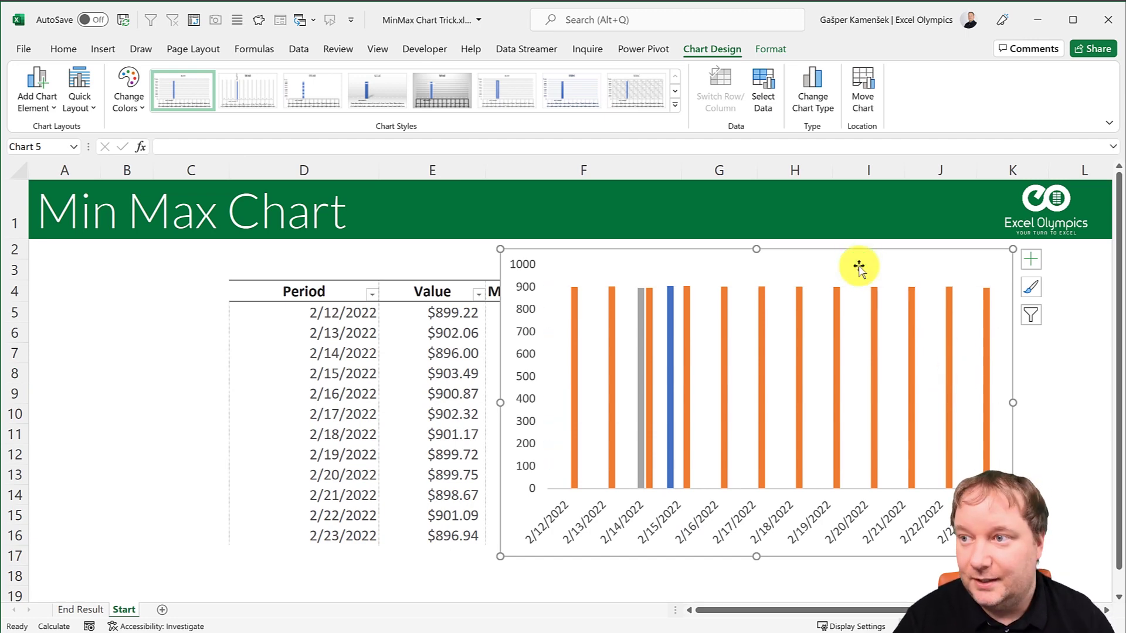
right_click(799, 321)
left_click(825, 476)
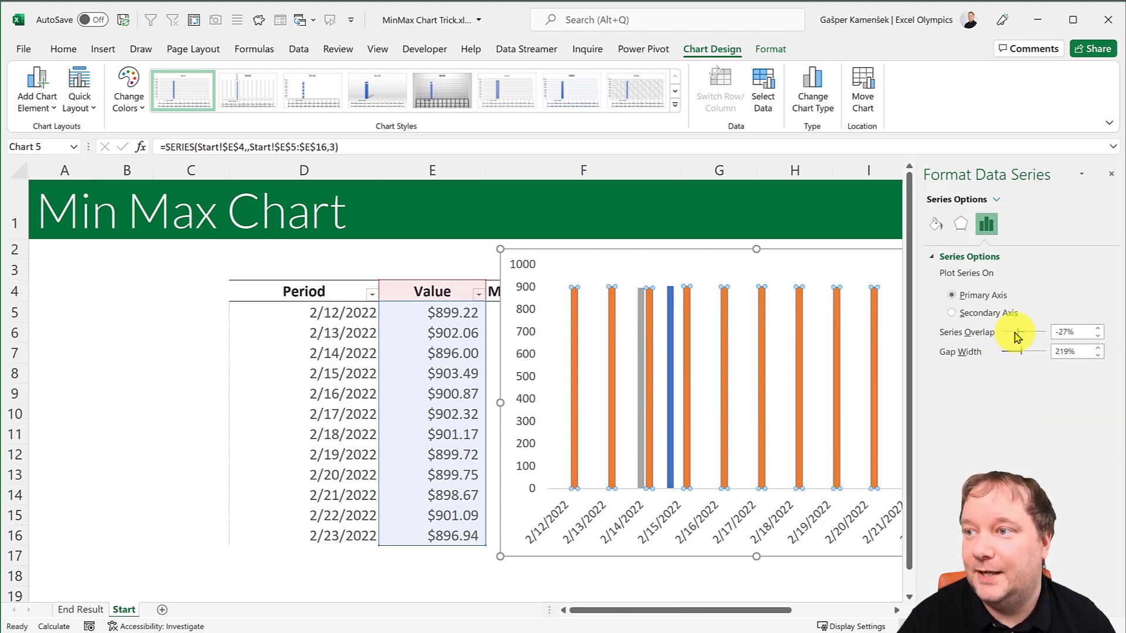
left_click_drag(1017, 336, 1037, 333)
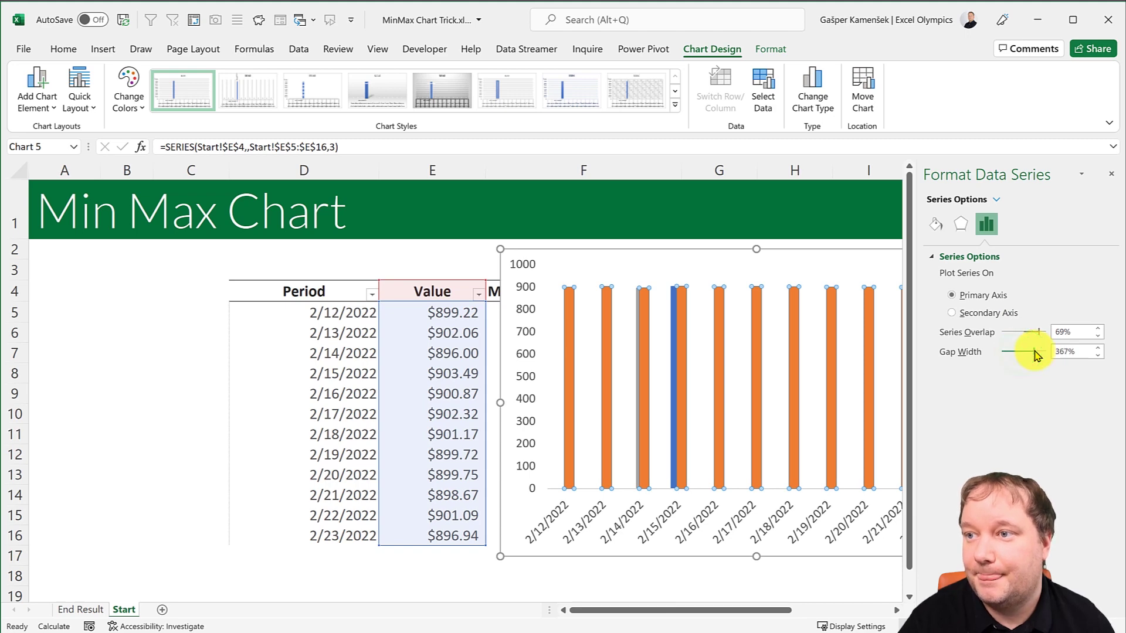
left_click_drag(1034, 351, 1064, 336)
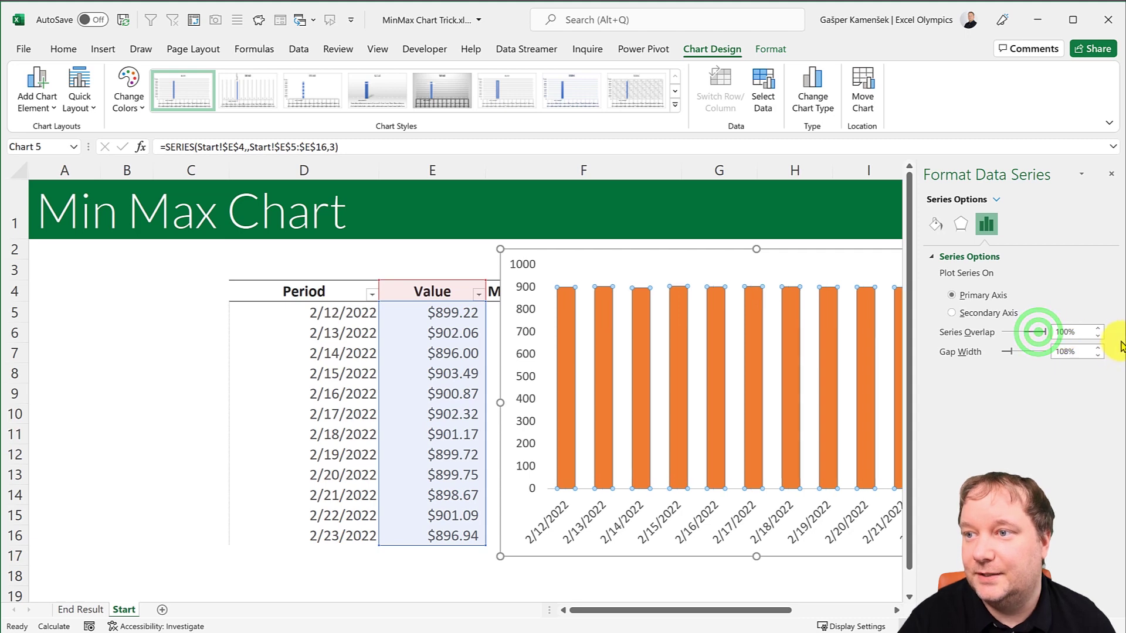
left_click(1110, 174)
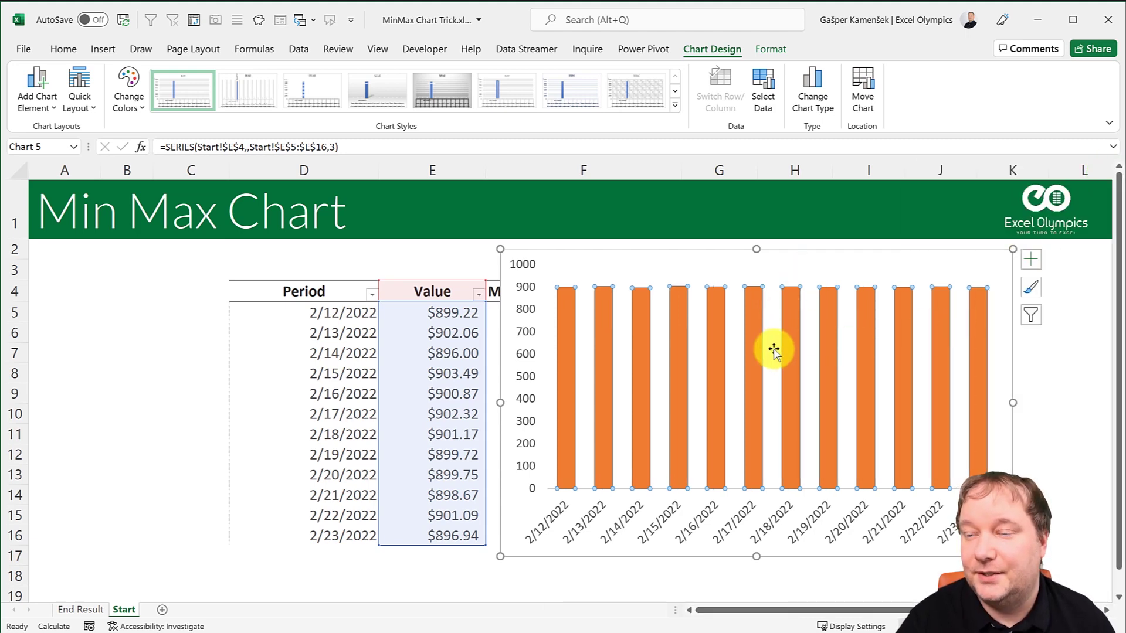
Move MIN and MAX below Value so the series order is Value, MAX, MIN.
left_click(768, 86)
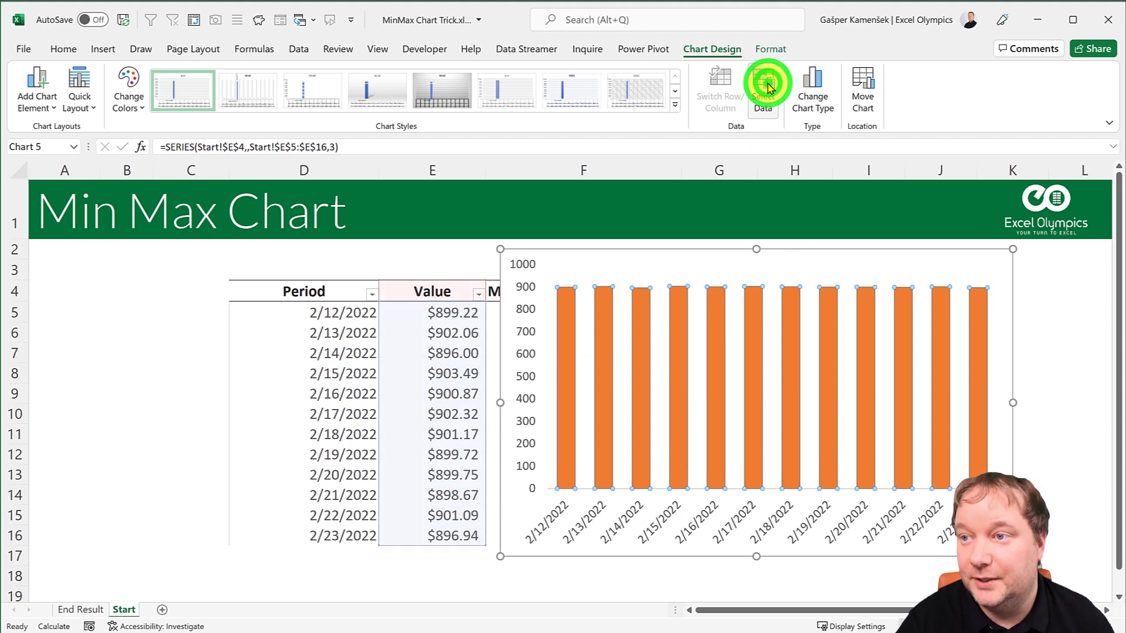
left_click(300, 505)
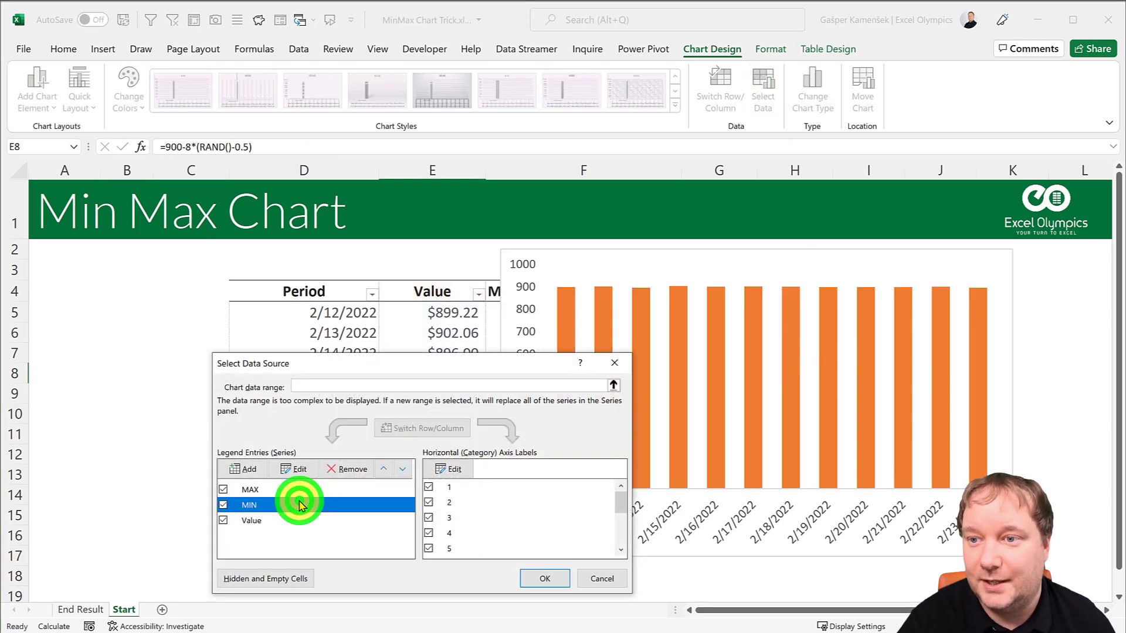
left_click(398, 470)
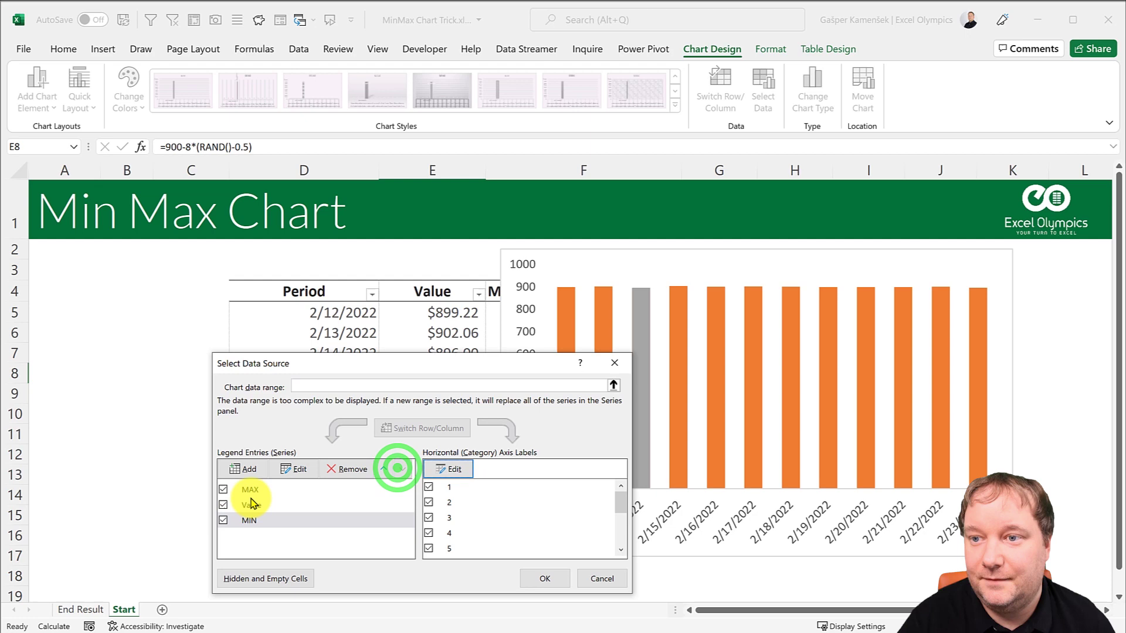
left_click(275, 489)
left_click(405, 469)
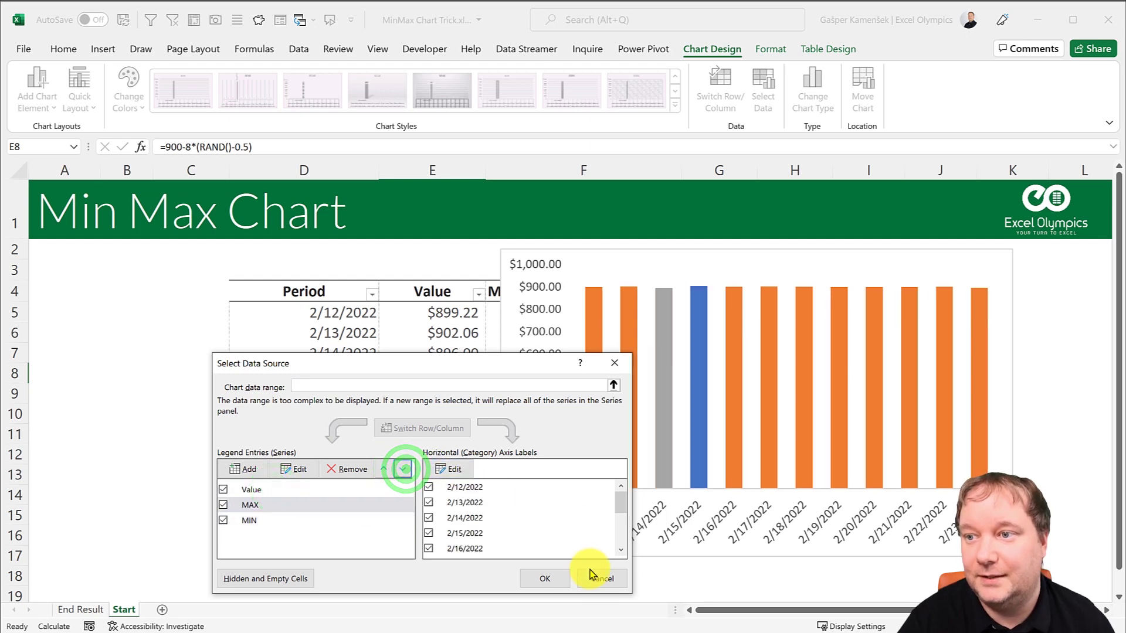
left_click(543, 580)
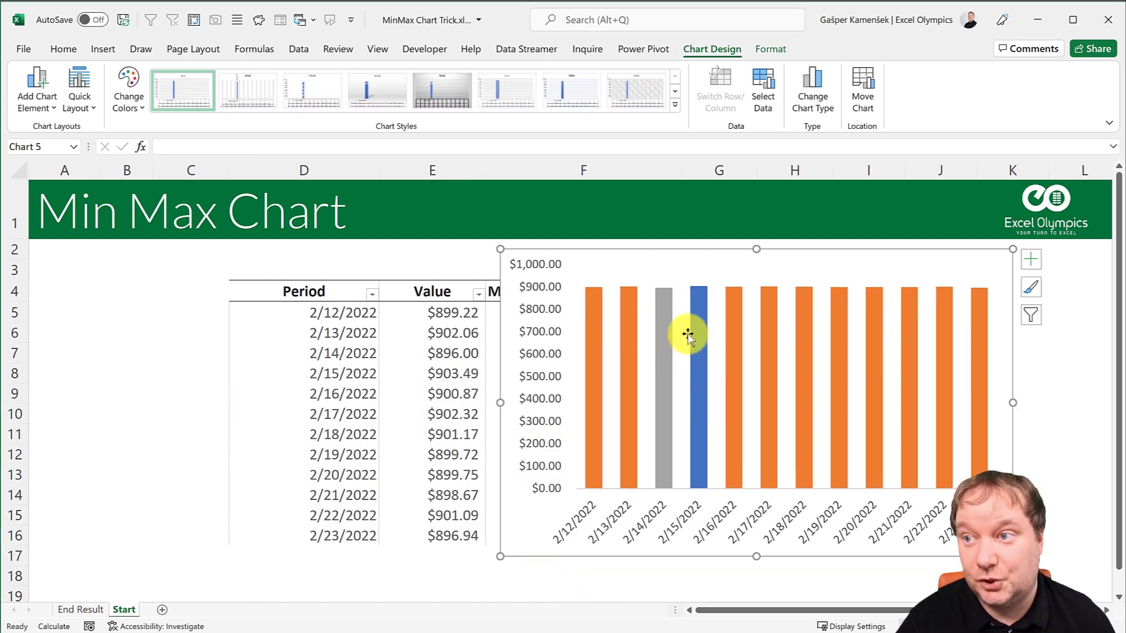
Shift the chart to reveal the MIN/MAX headers and fill the Value columns light grey.
left_click(696, 342)
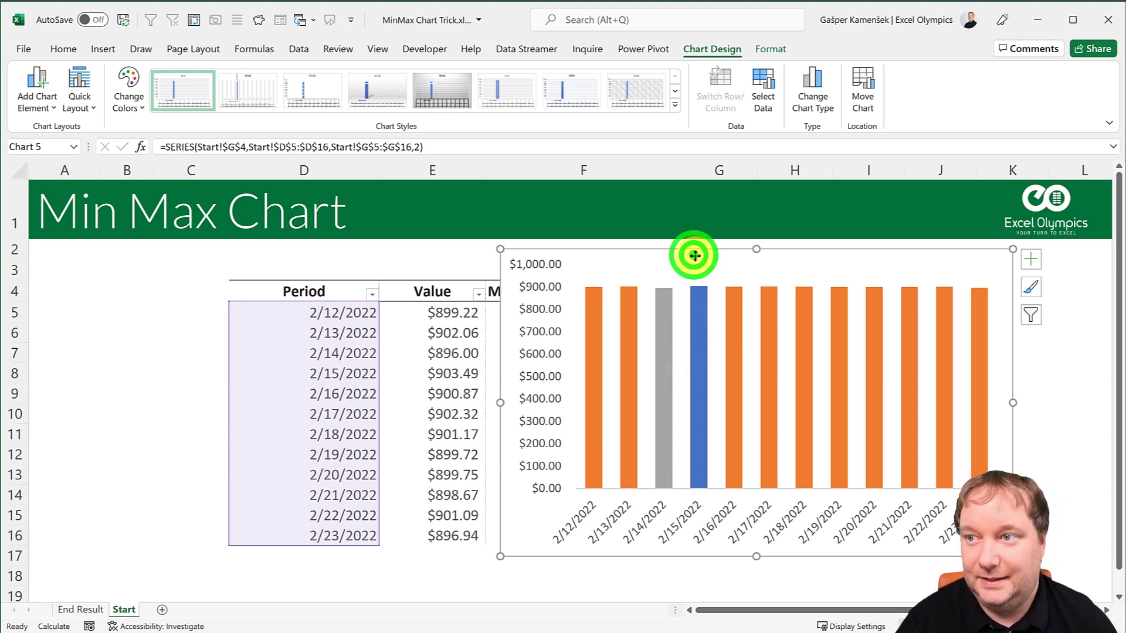
left_click_drag(688, 252, 700, 284)
left_click(681, 321)
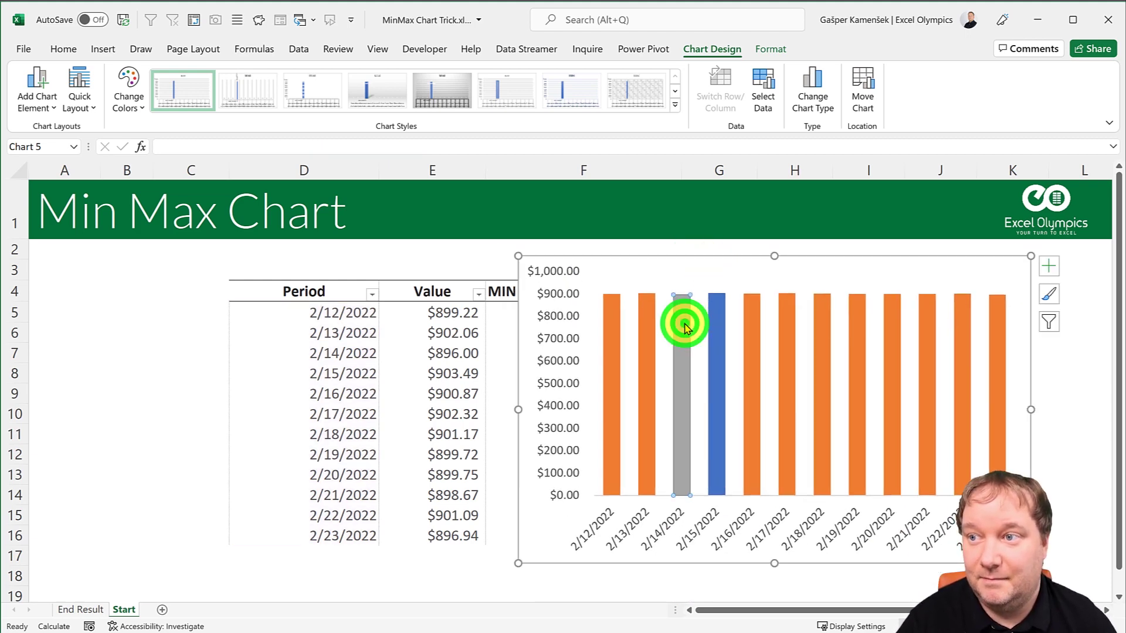
right_click(751, 340)
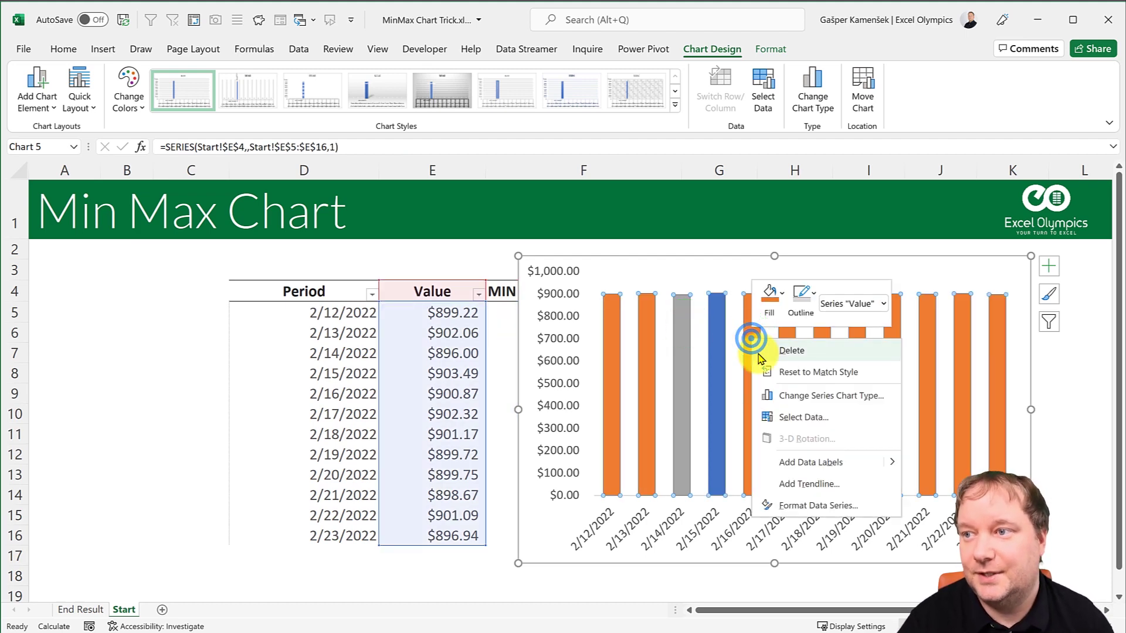
left_click(799, 317)
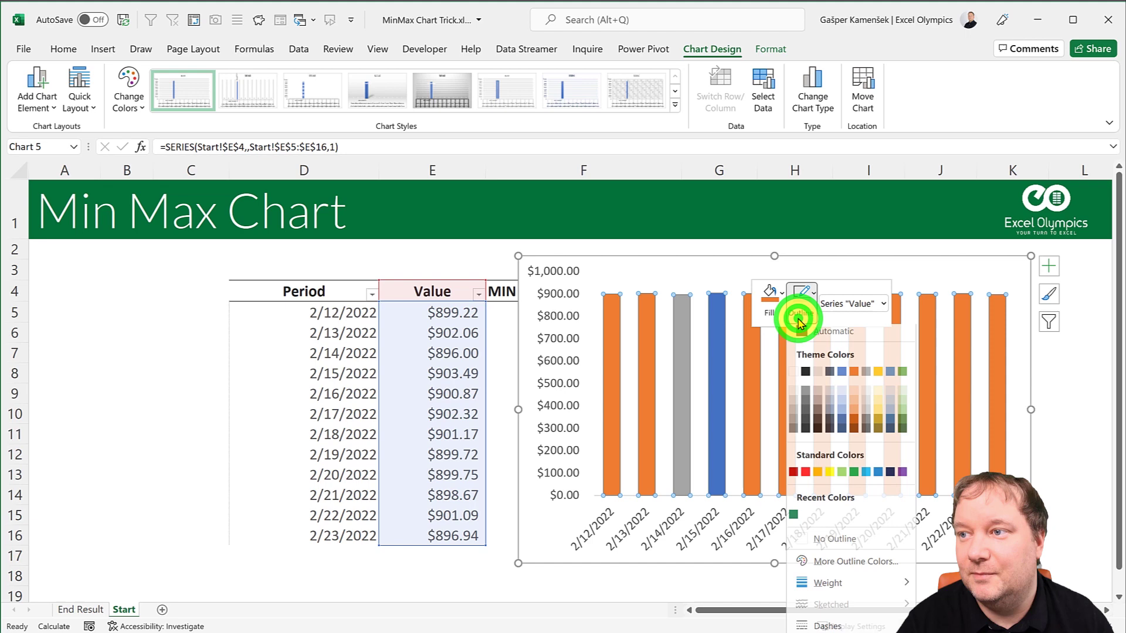
left_click(771, 310)
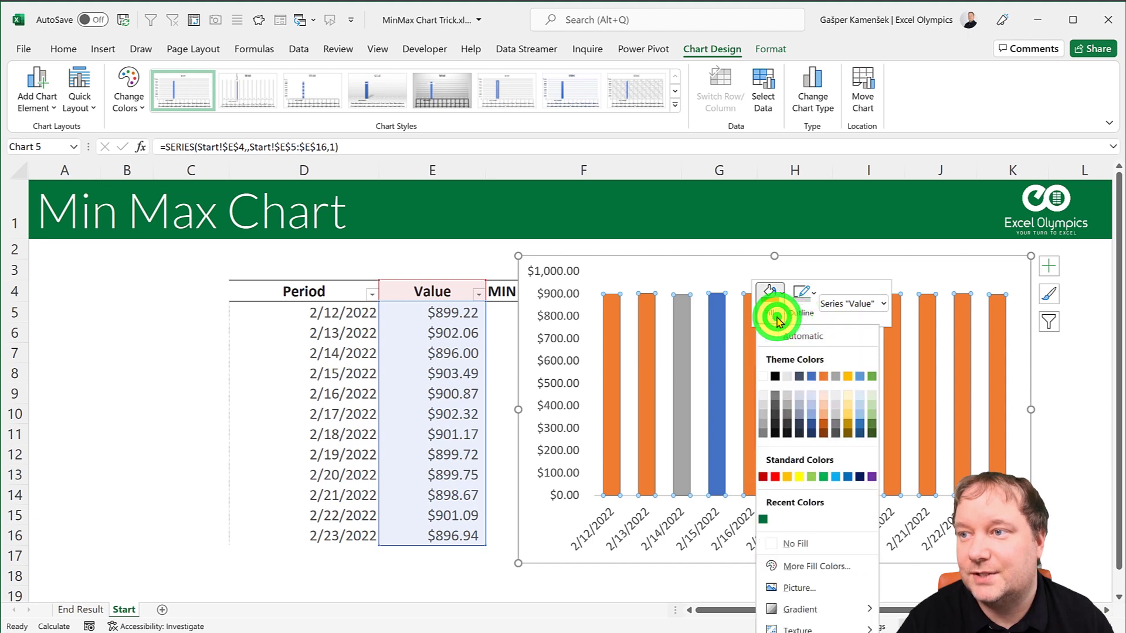
left_click(762, 392)
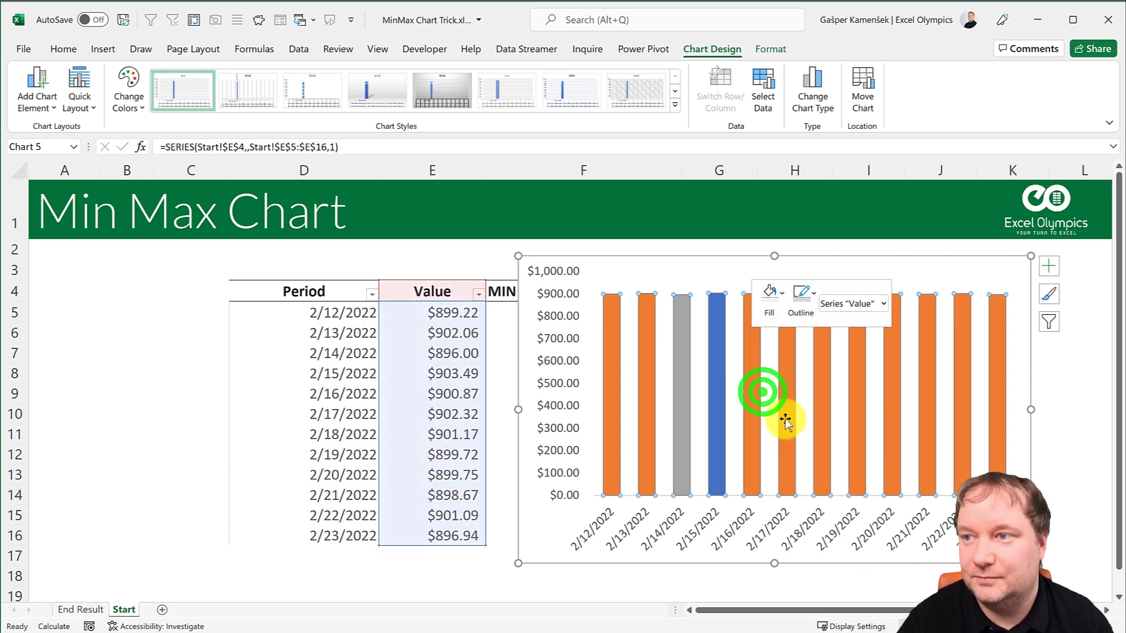
Fill the MIN bar red and the MAX bar green.
right_click(679, 355)
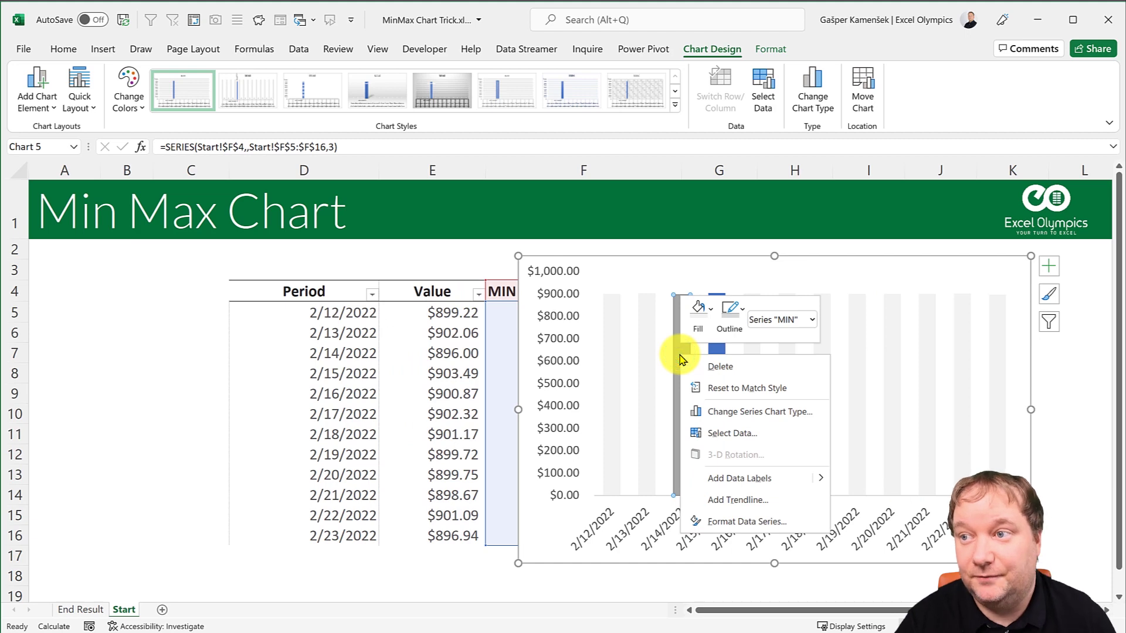
left_click(693, 327)
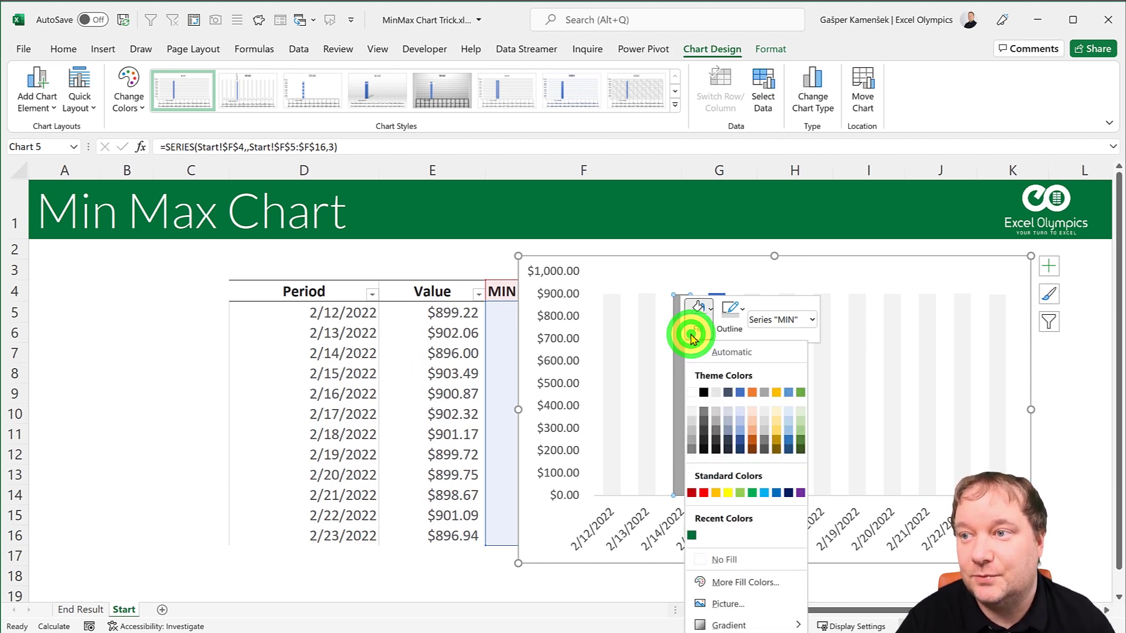
left_click(691, 496)
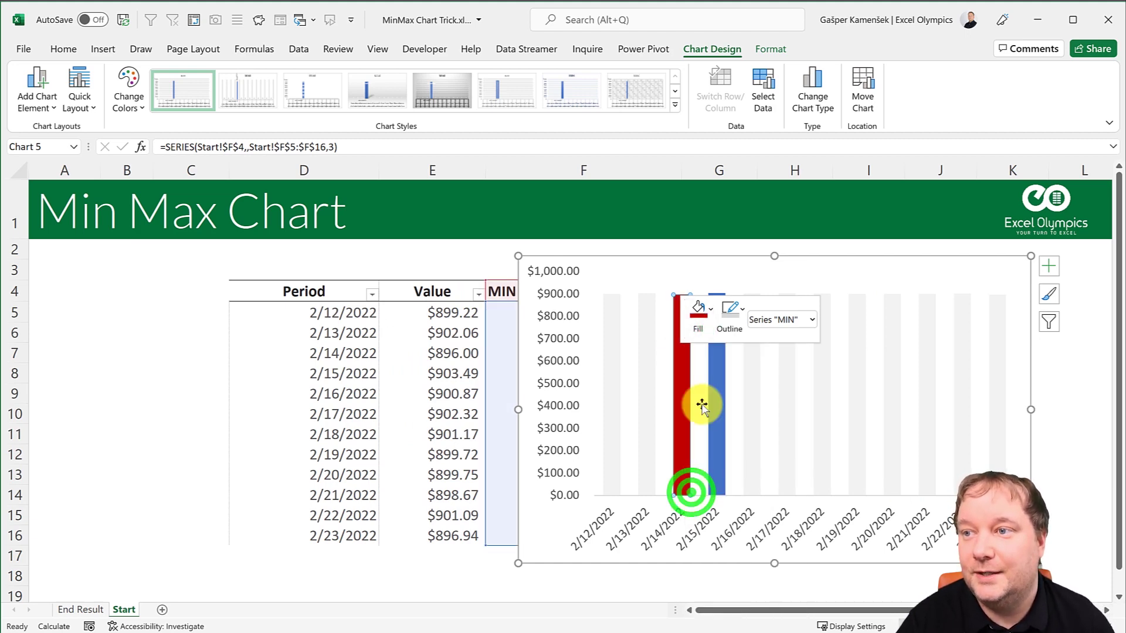
left_click(714, 407)
right_click(716, 406)
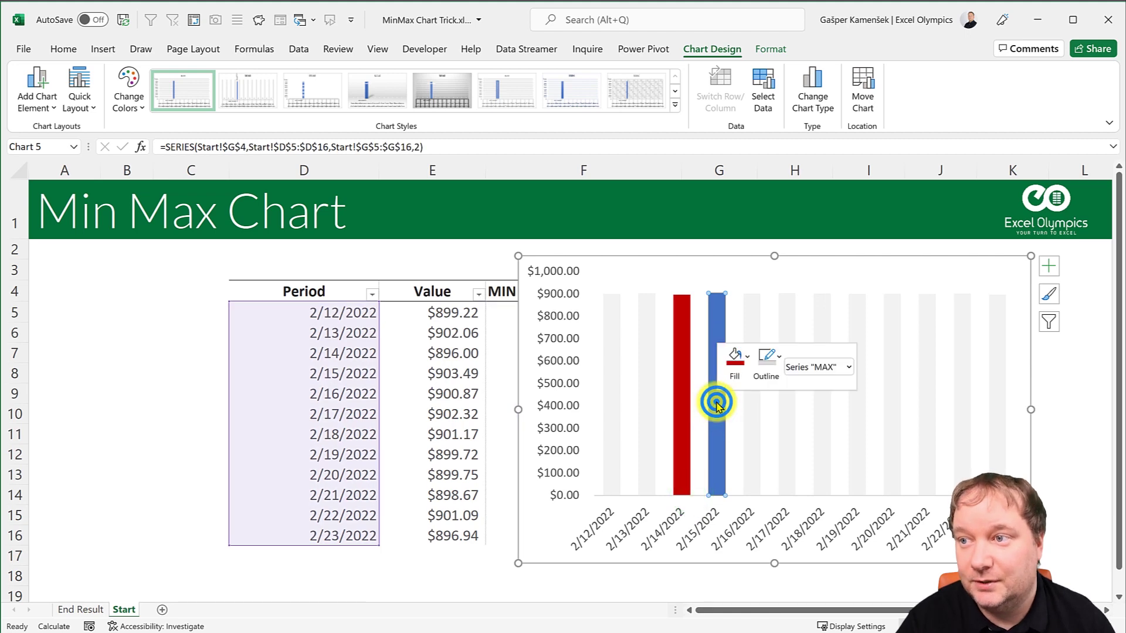
left_click(734, 380)
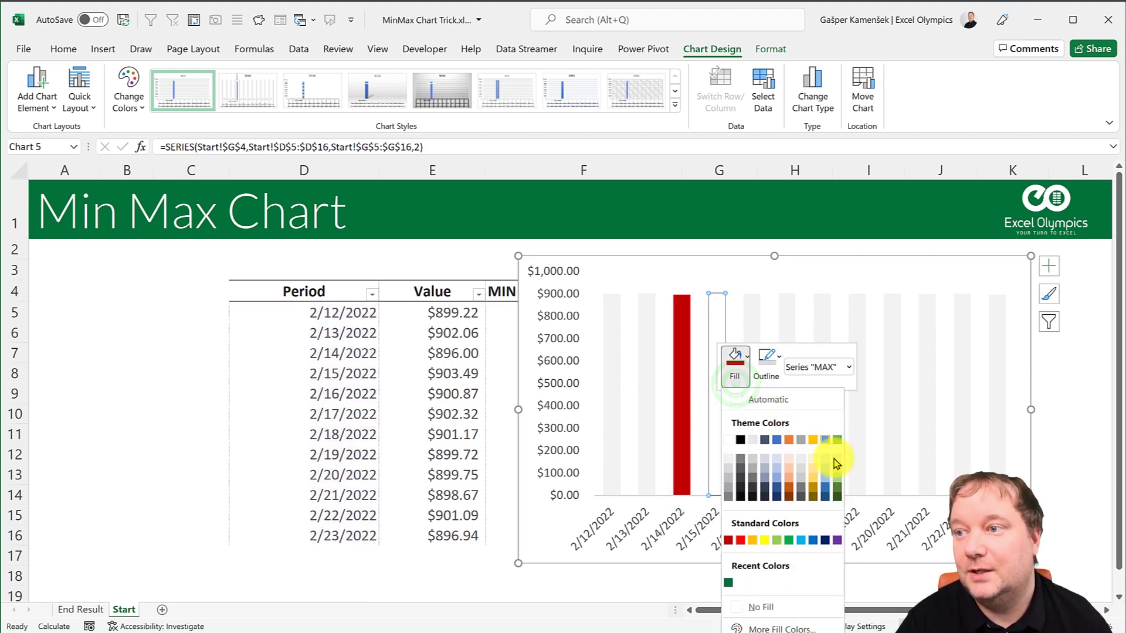
left_click(729, 584)
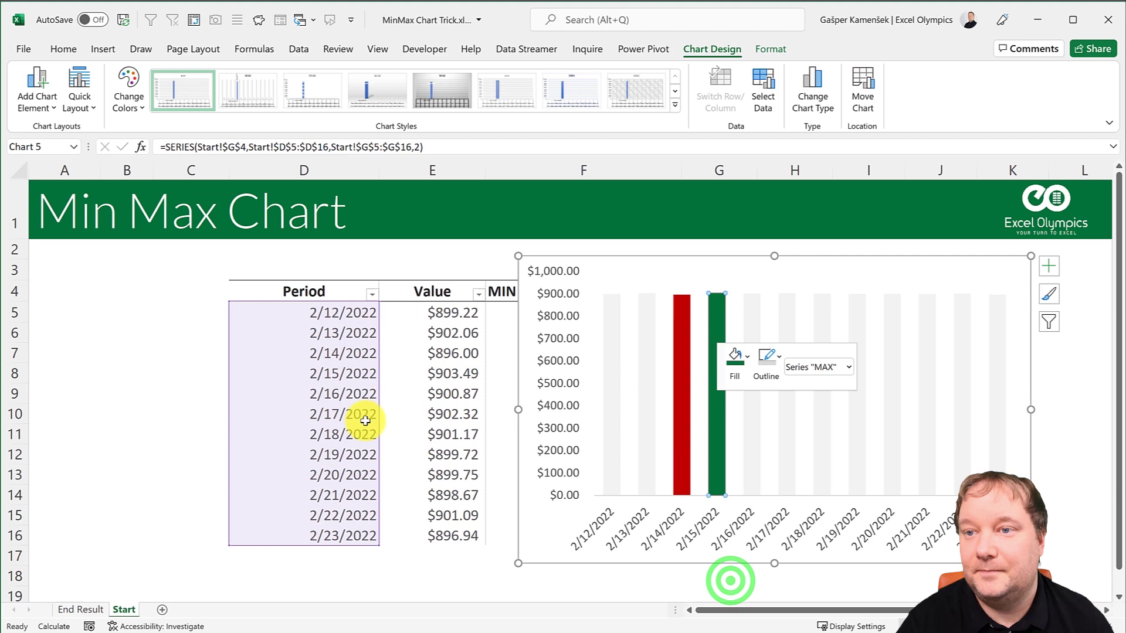
left_click(176, 385)
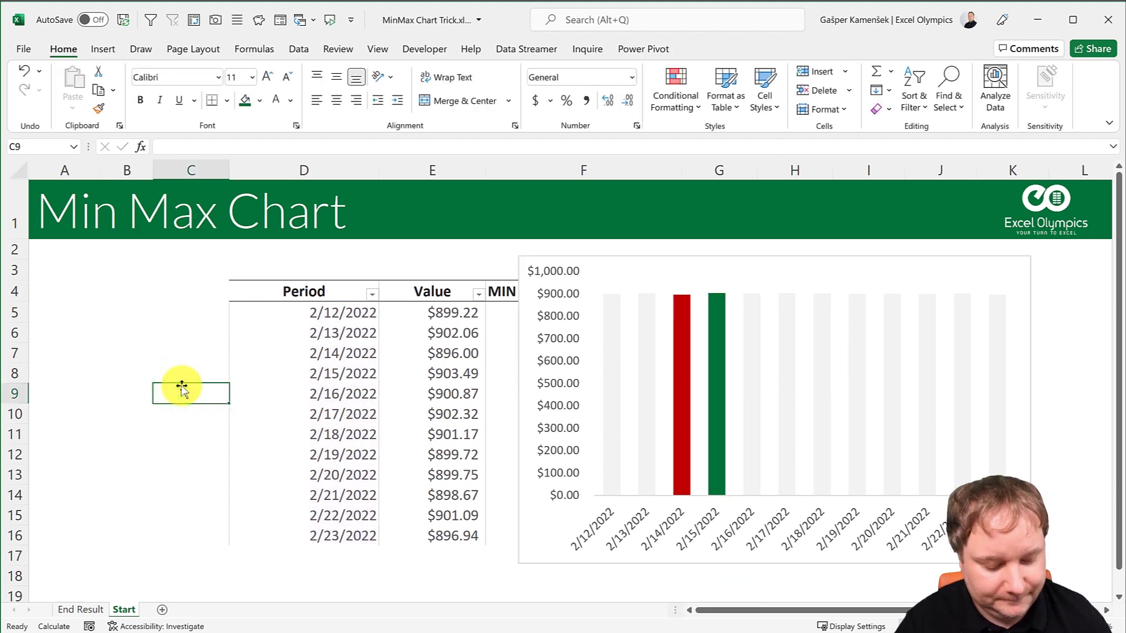
Recalculate several times with F9 until the MIN bar sits at 2/19/2022 and the MAX bar at 2/22/2022.
key("F9")
key("F9")
key("F9")
key("F9")
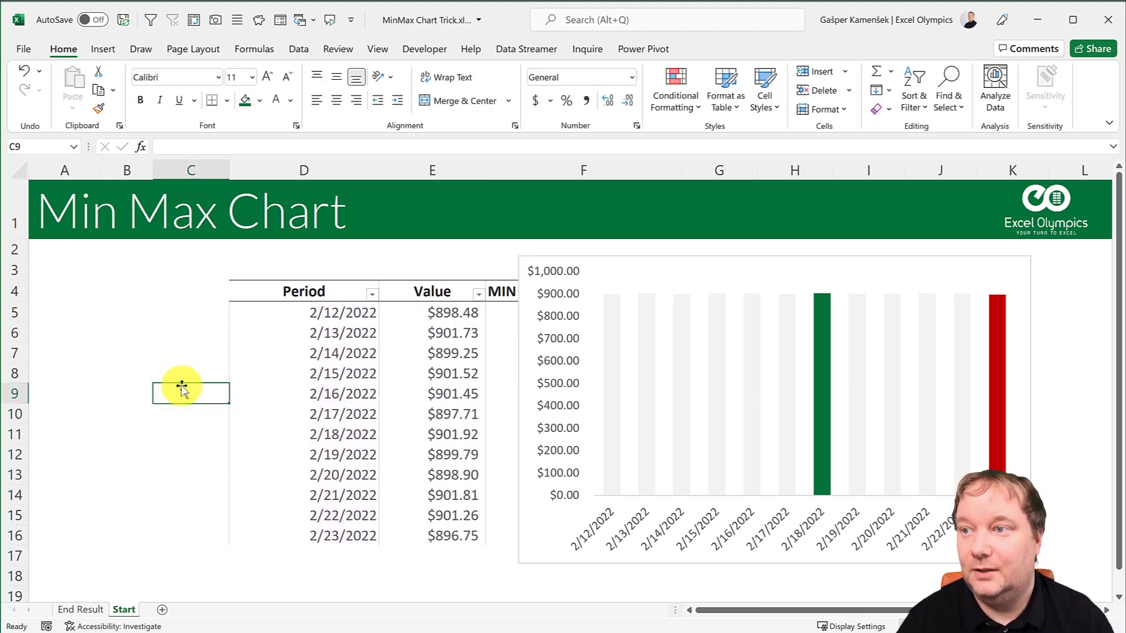
key("F9")
key("F9")
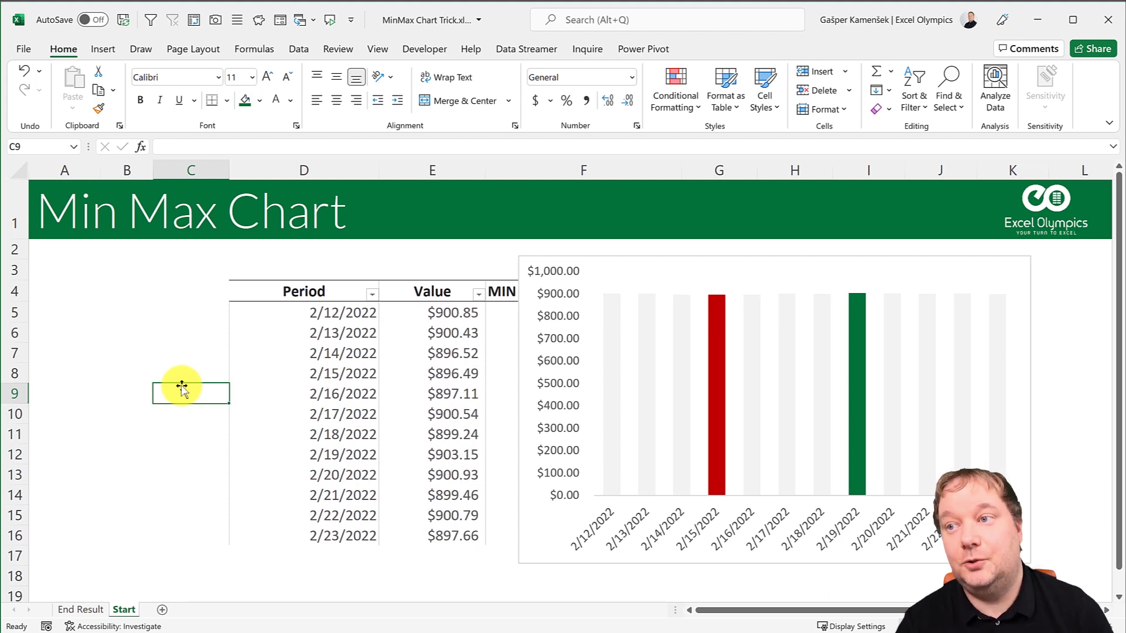
key("F9")
key("F9")
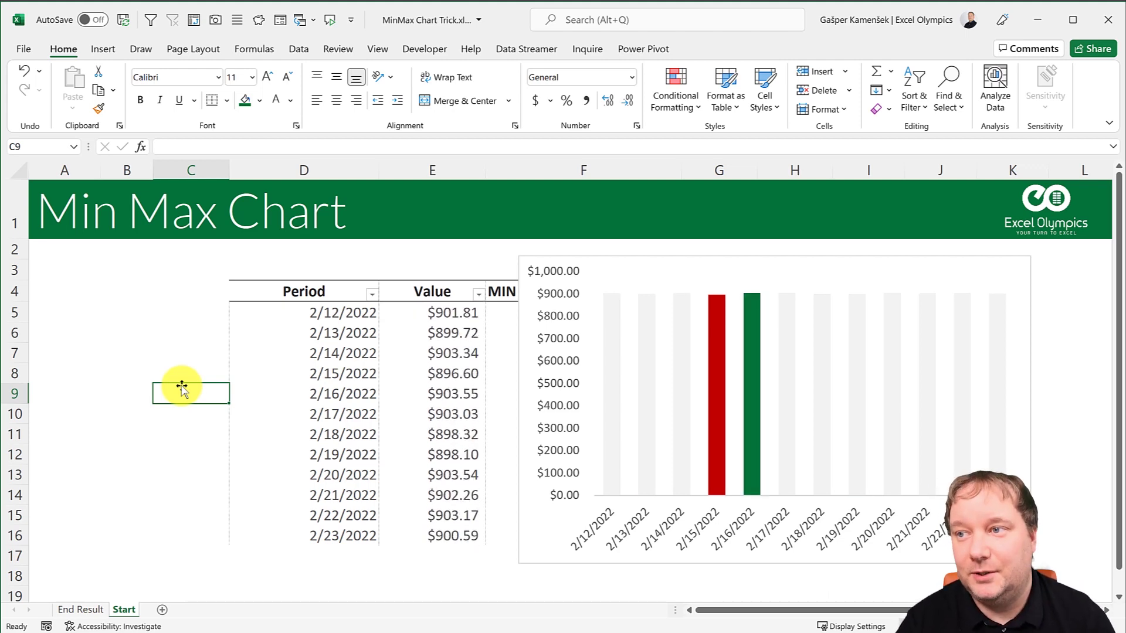
key("F9")
key("F9")
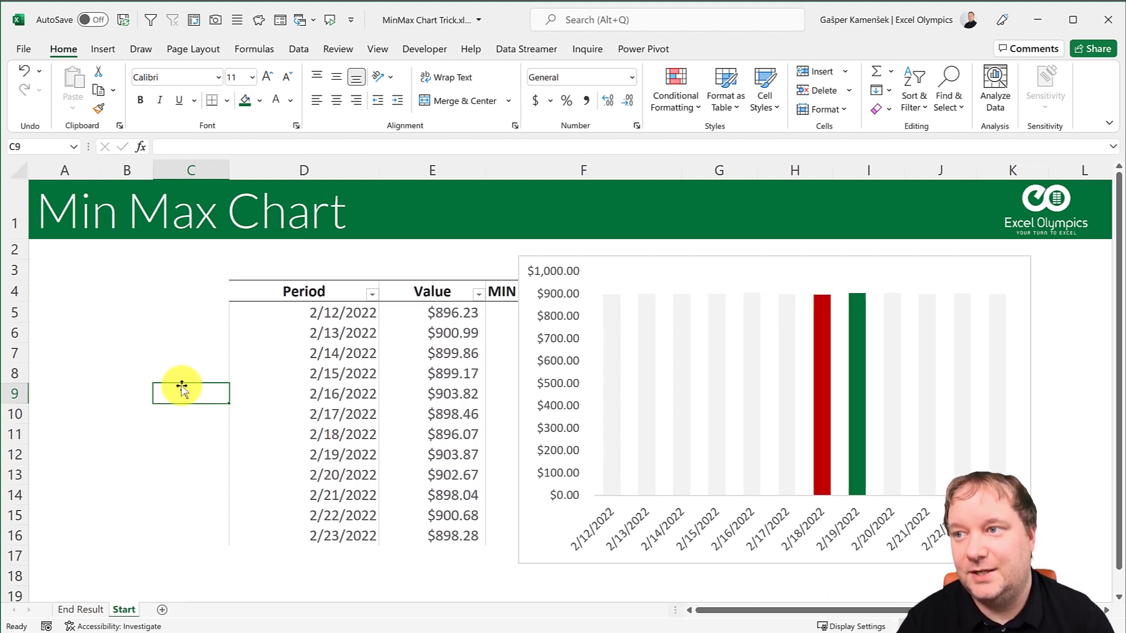
key("F9")
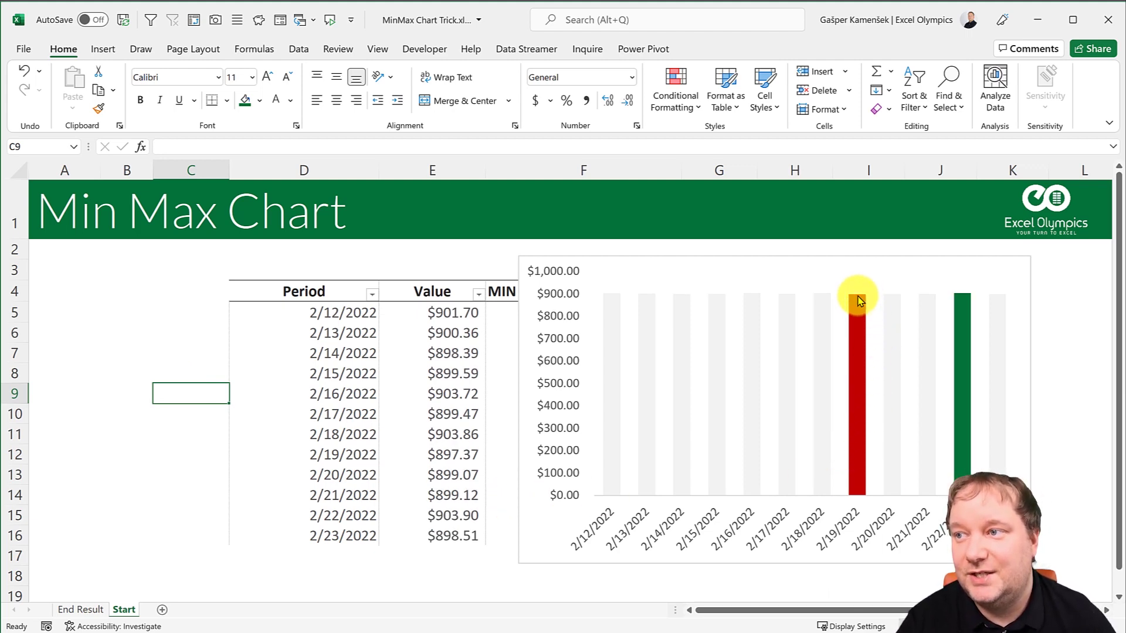
mouse_move(959, 306)
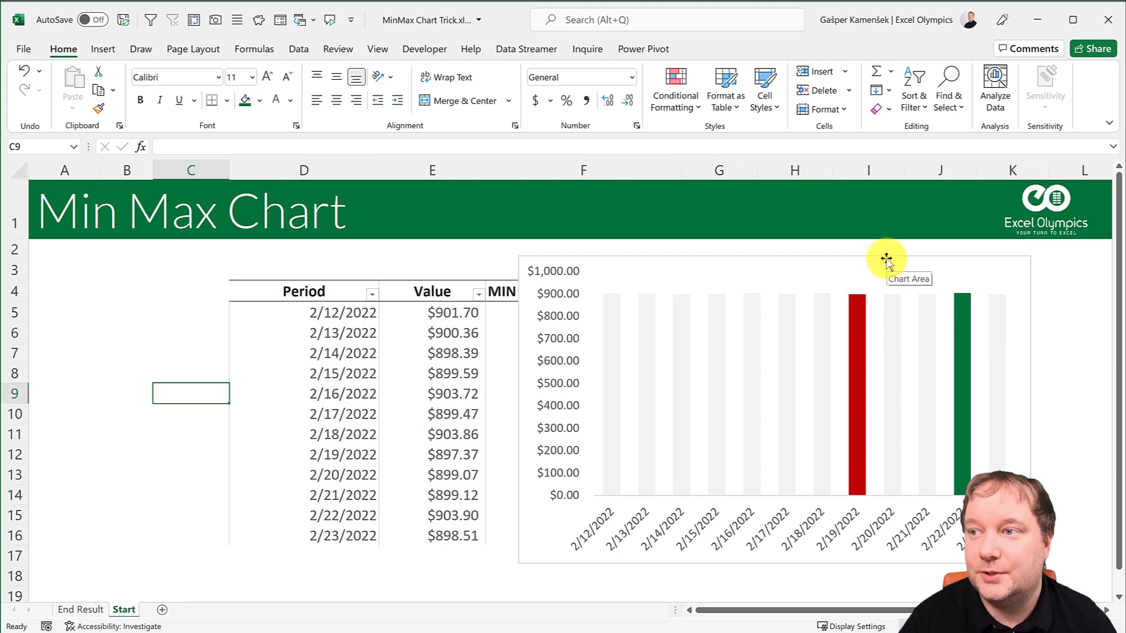
Turn on MIN series data labels, showing 897.3663547 on the red bar and 0 elsewhere.
left_click(851, 317)
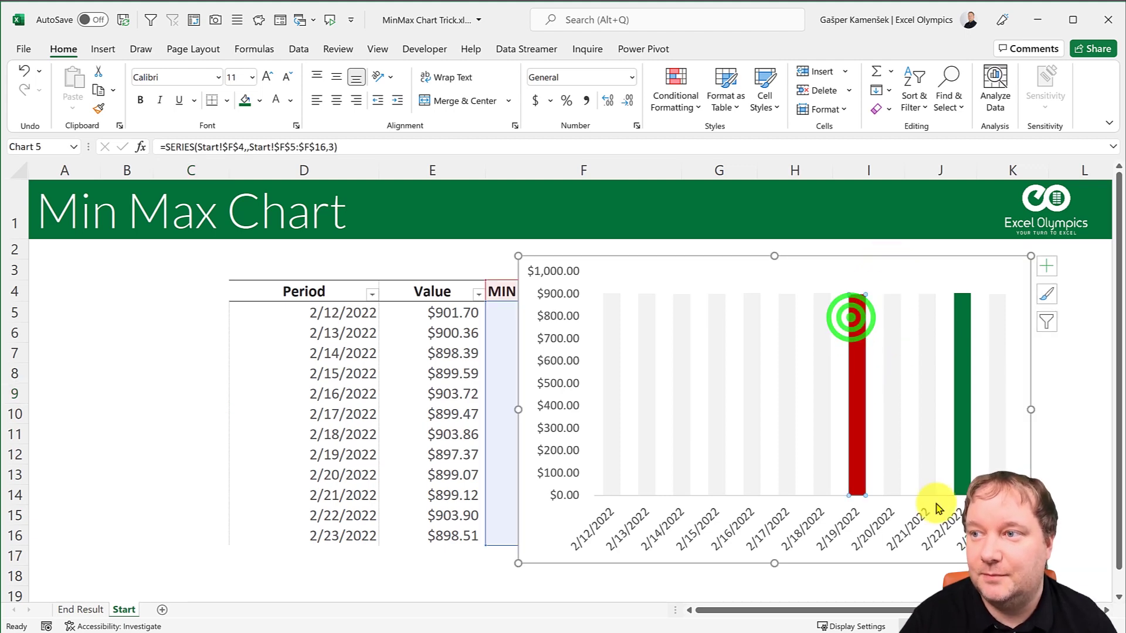
left_click(1047, 269)
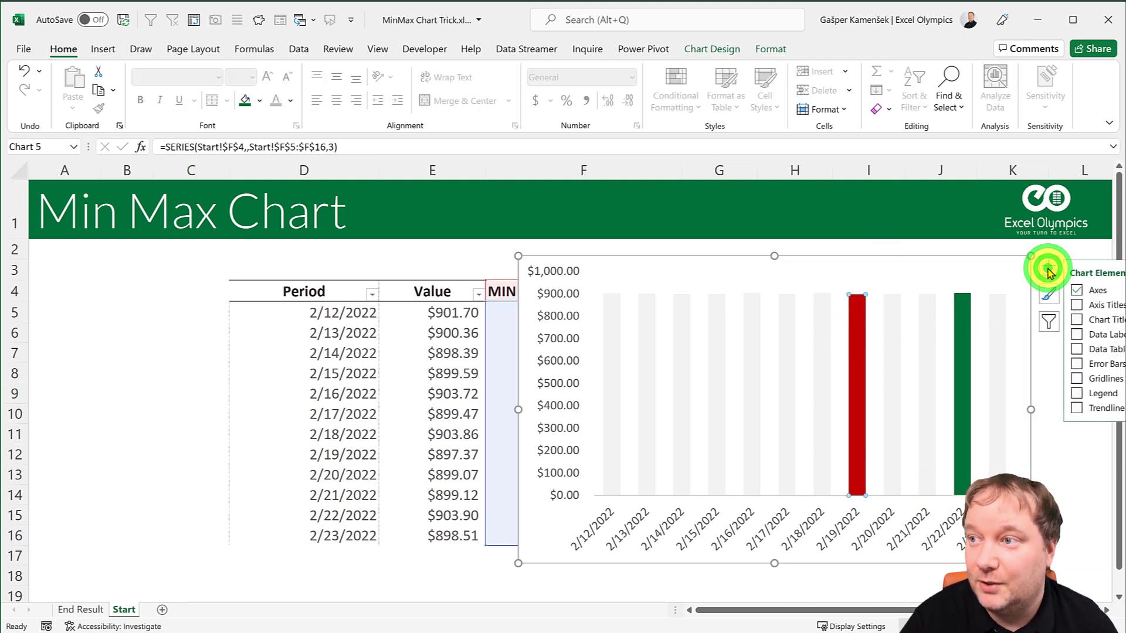
left_click(1076, 334)
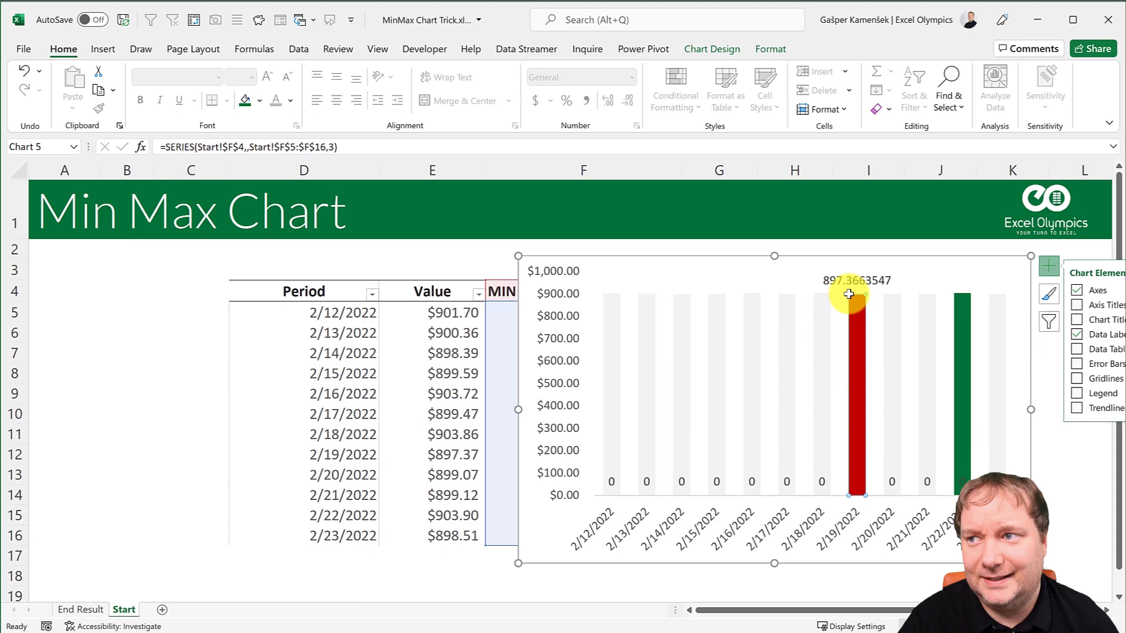
left_click(858, 265)
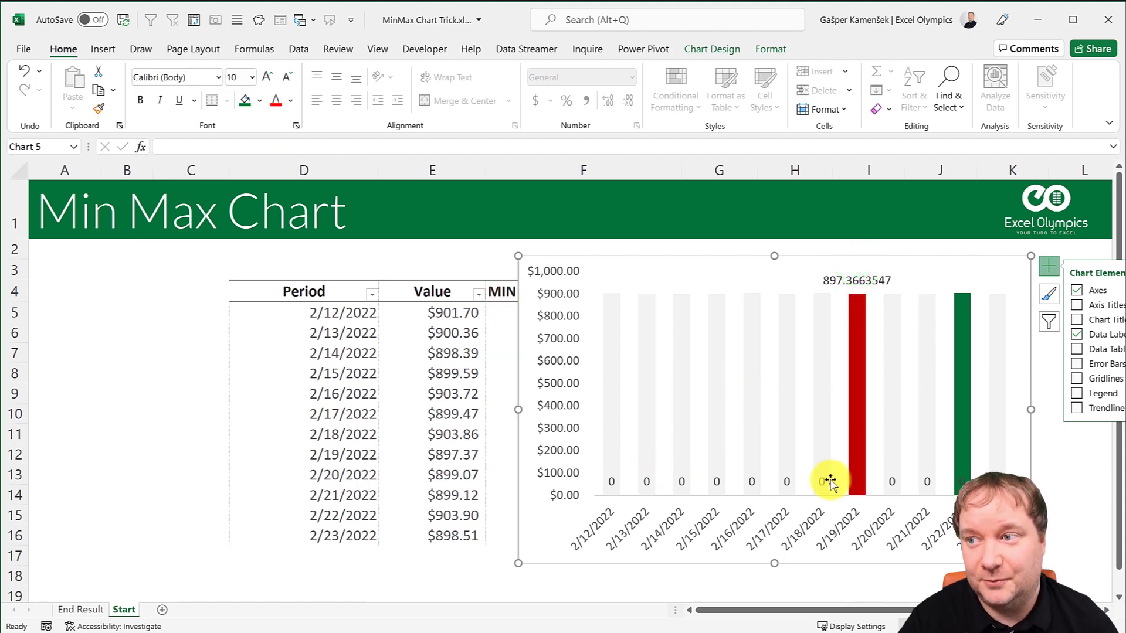
left_click(1053, 465)
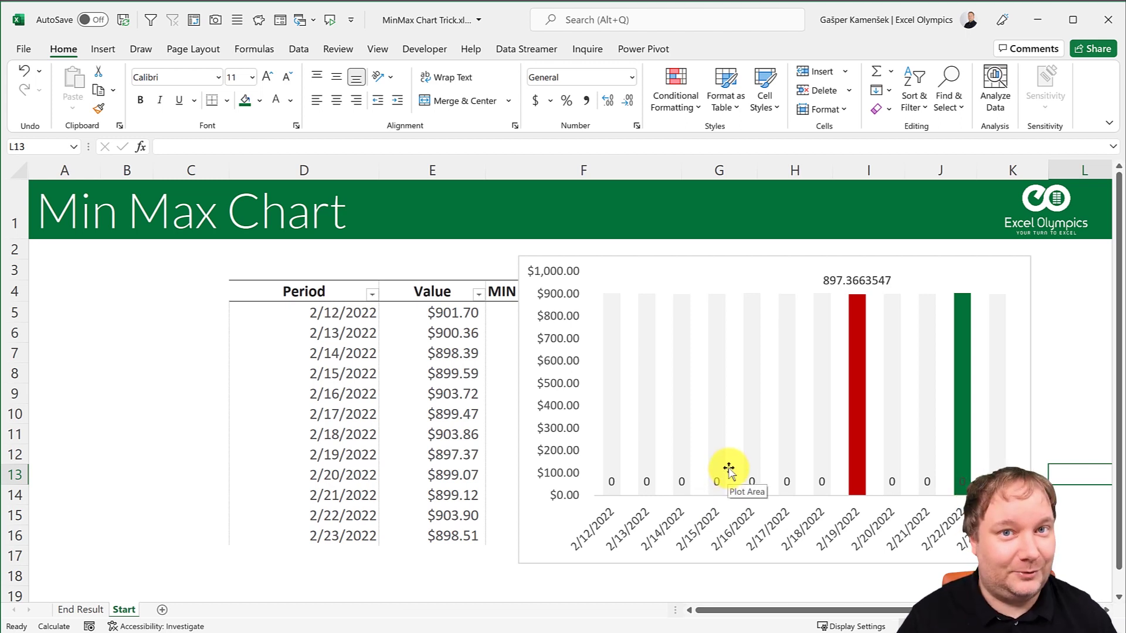
Select the MIN series data labels and check the label's context options.
left_click(839, 280)
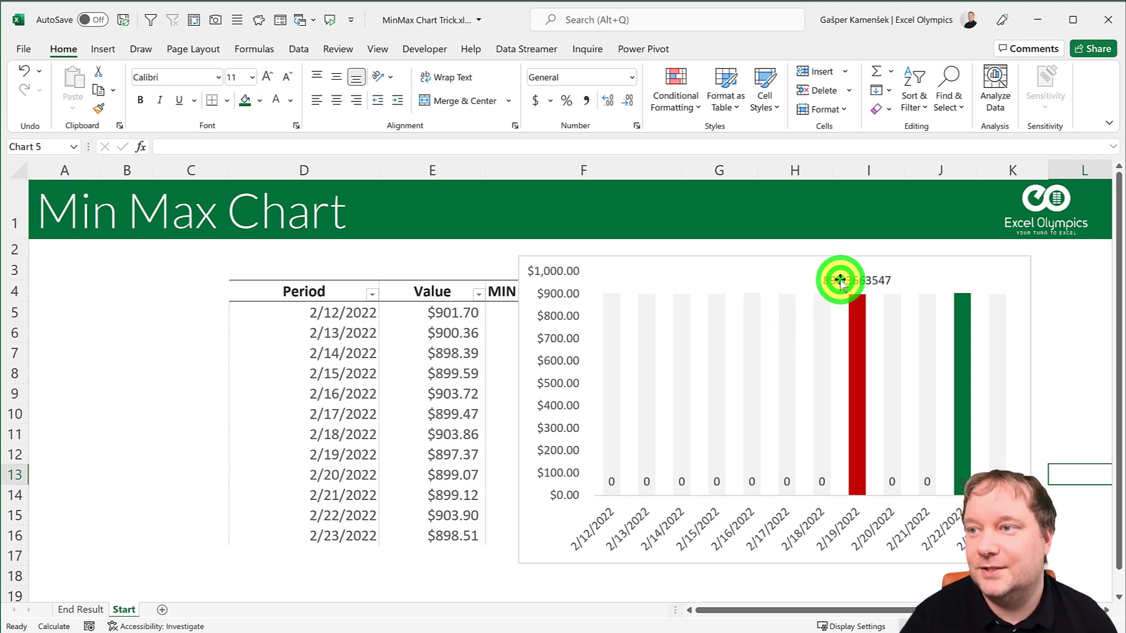
left_click(851, 281)
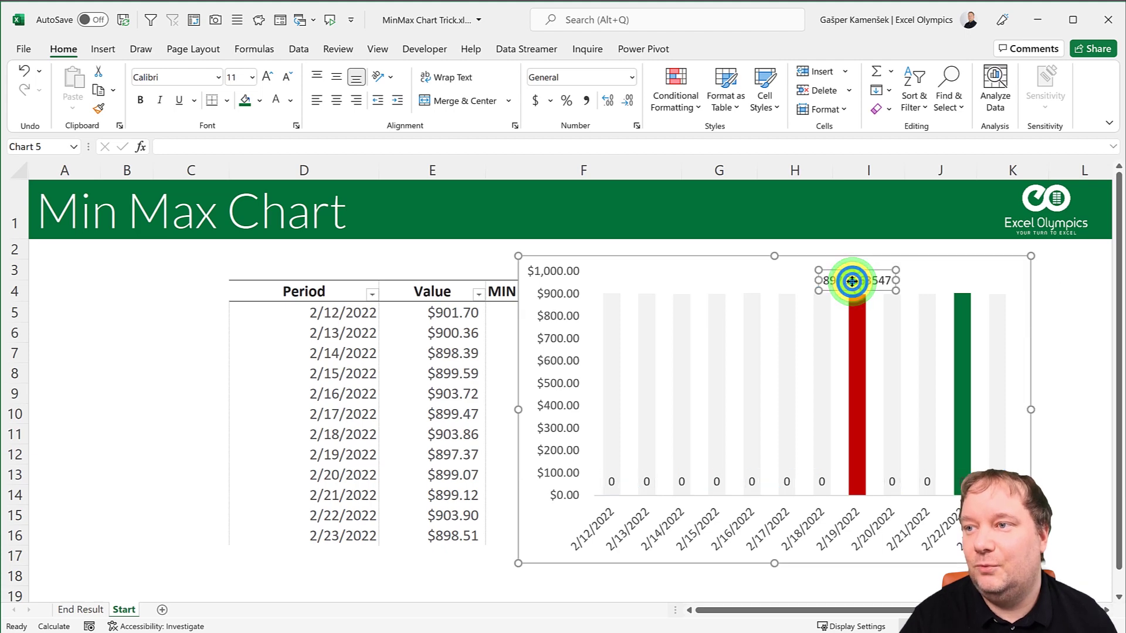
left_click(851, 281)
right_click(934, 283)
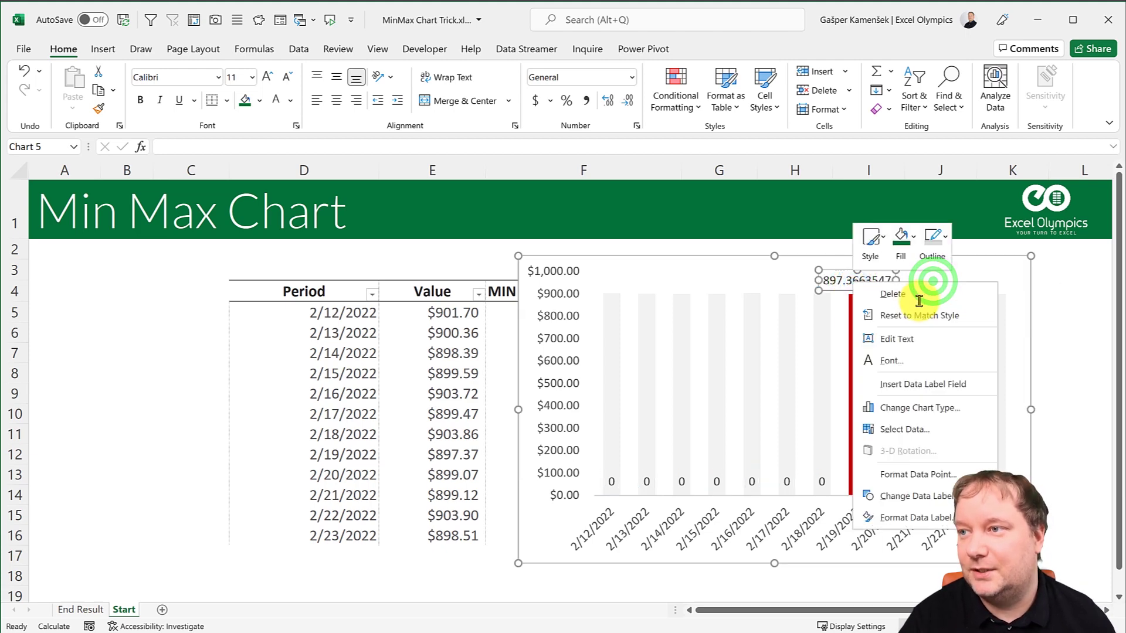
left_click(727, 276)
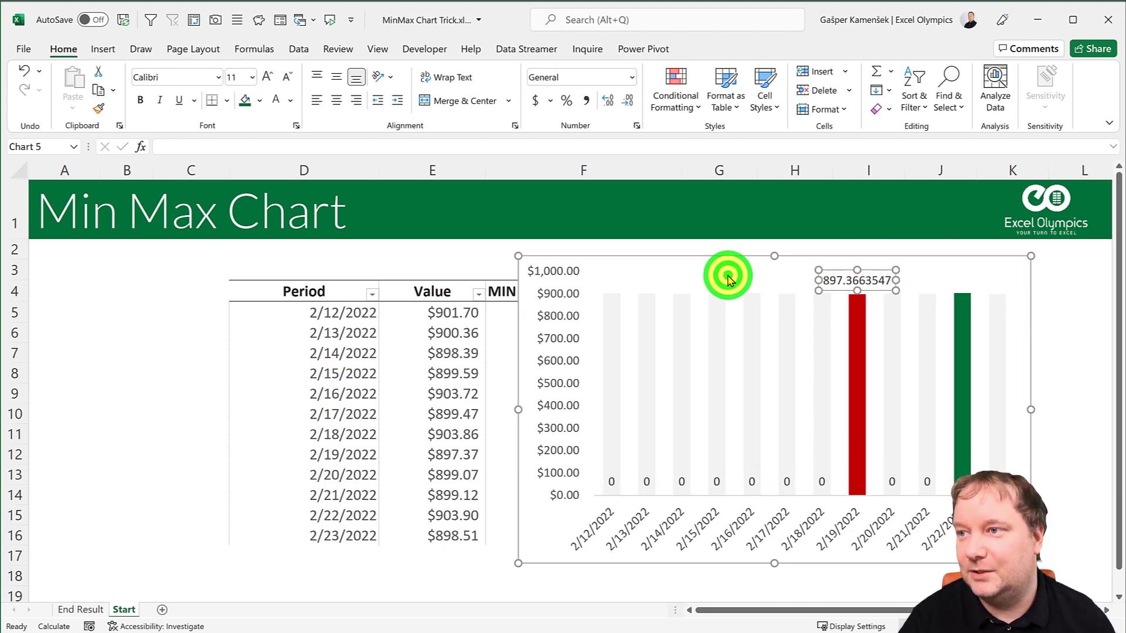
left_click(729, 335)
left_click(887, 343)
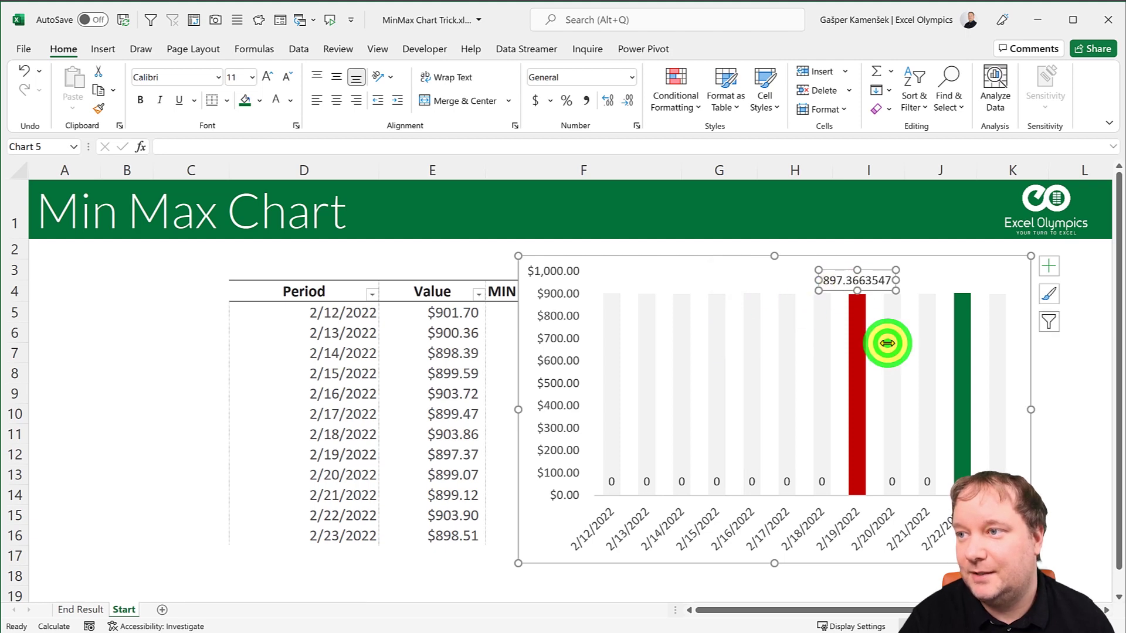
left_click(860, 281)
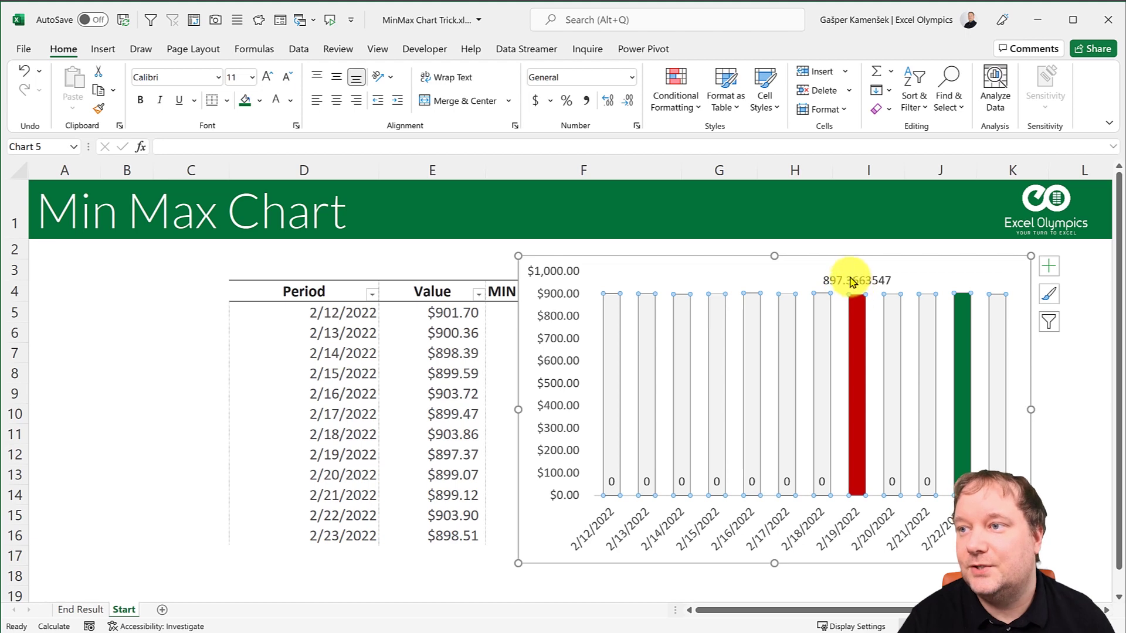
Give the MIN labels a custom number format so the label reads 897.37 and zeros are hidden.
left_click(849, 280)
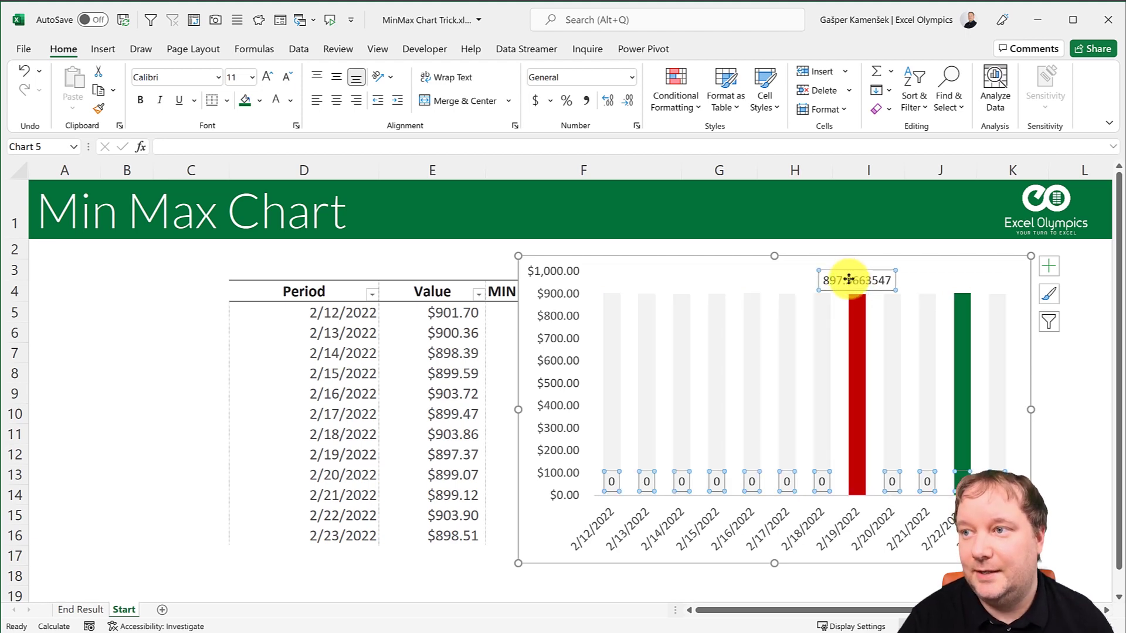
right_click(848, 281)
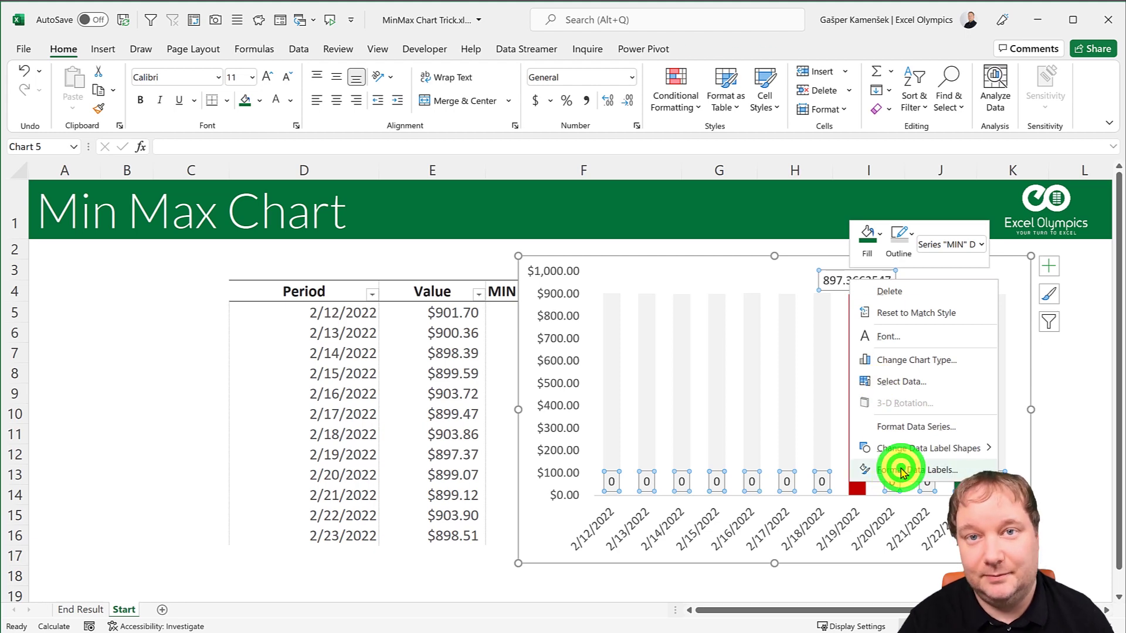
left_click(901, 471)
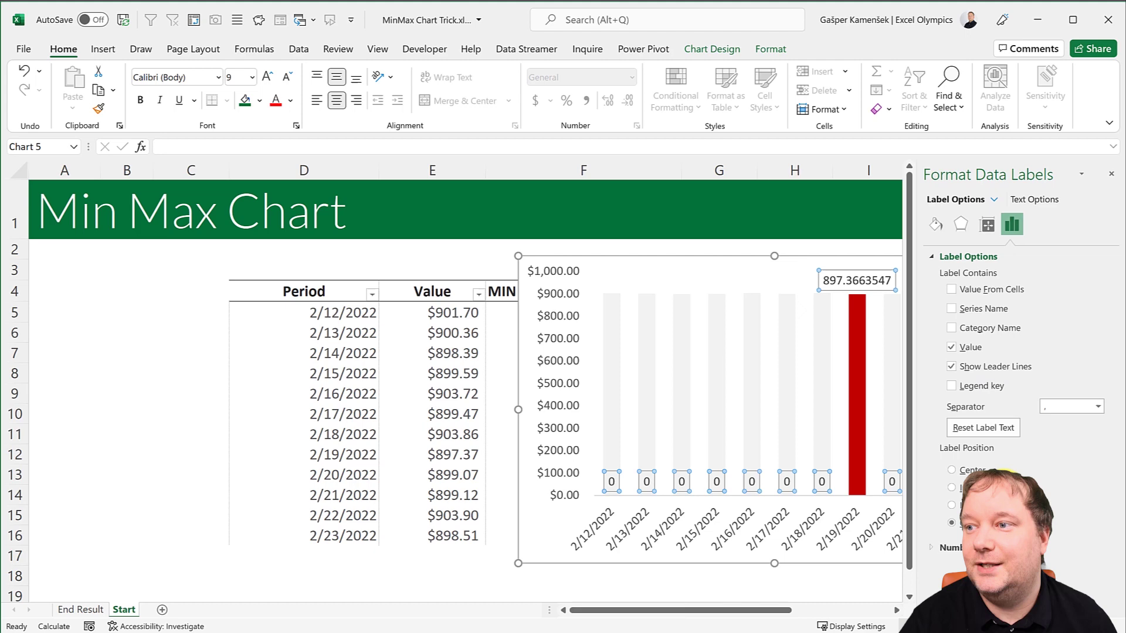
left_click(932, 548)
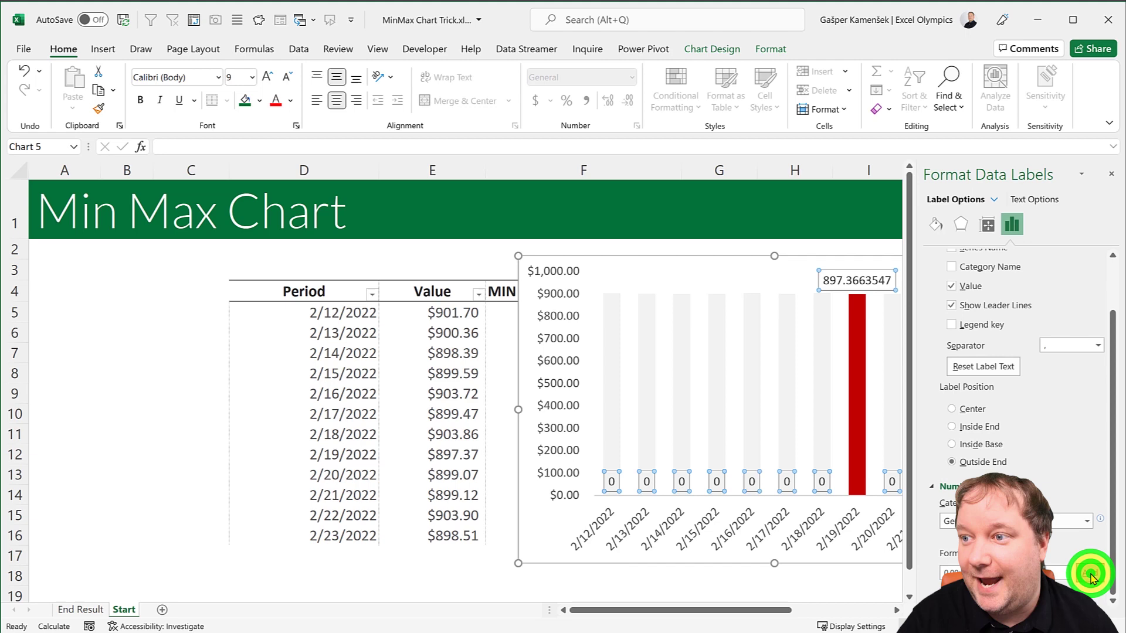
left_click(1090, 573)
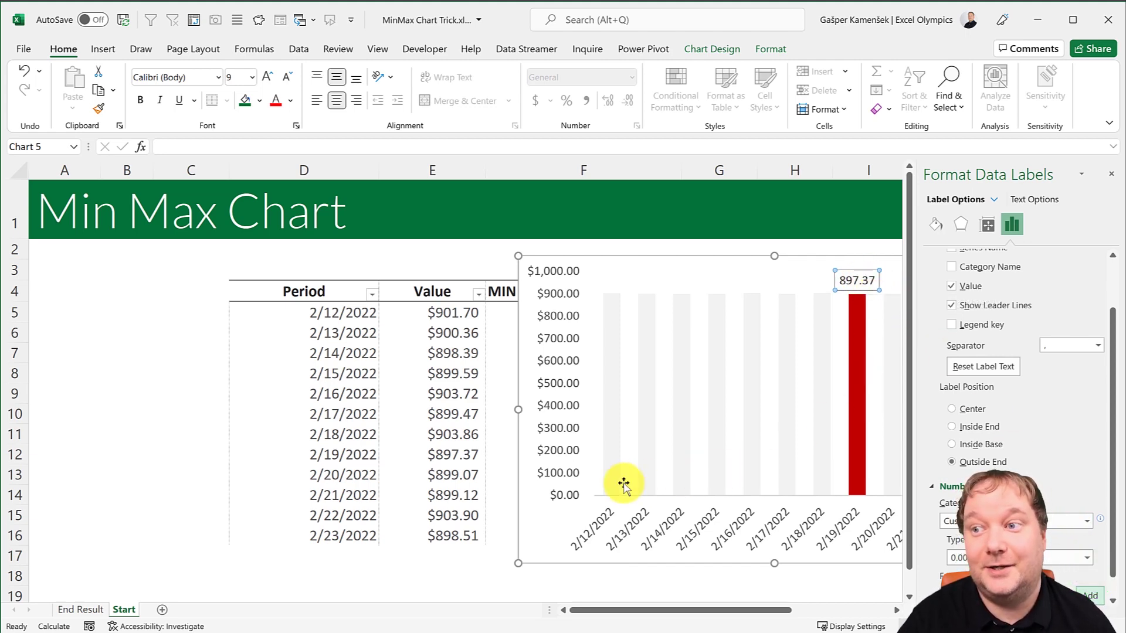
left_click(1111, 174)
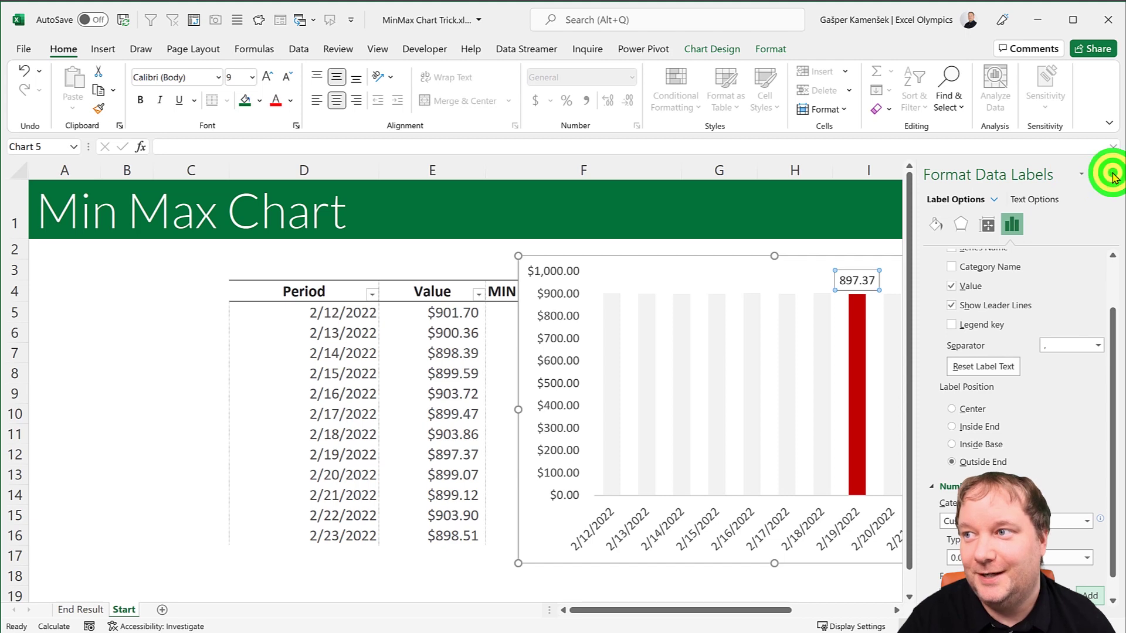
Turn on data labels for the green MAX series.
left_click(961, 318)
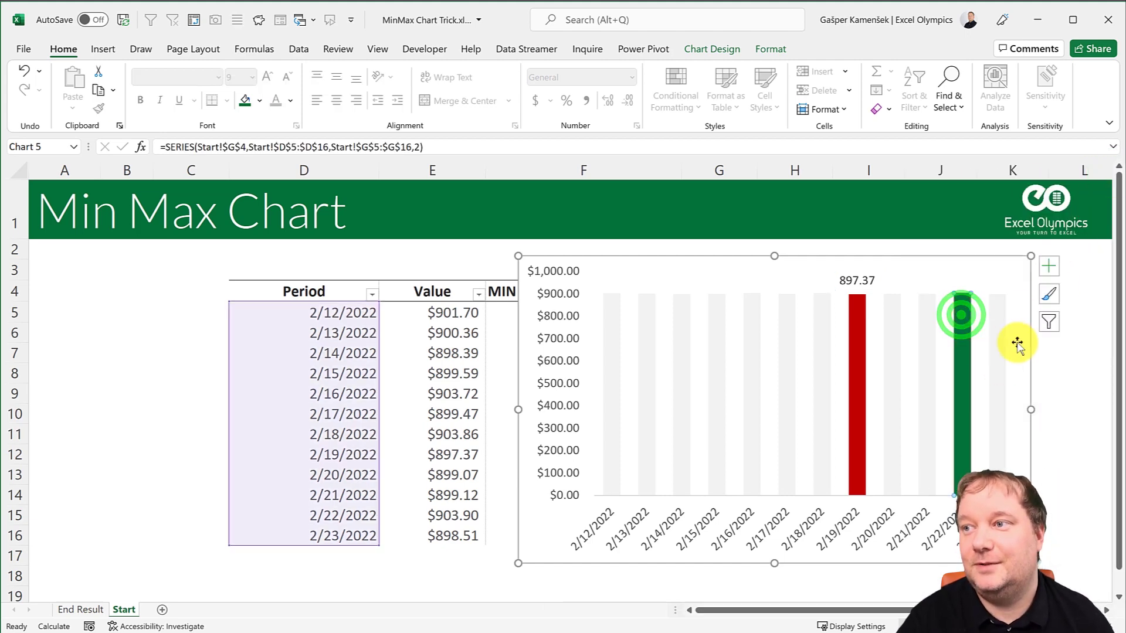
left_click(1049, 267)
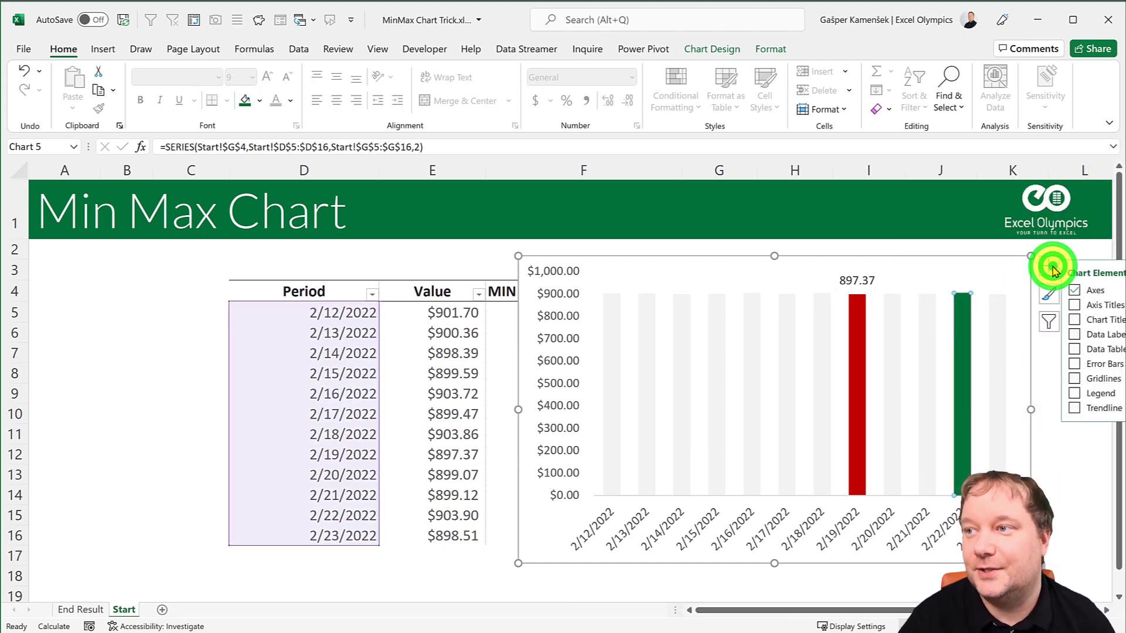
left_click(1075, 335)
left_click(1048, 265)
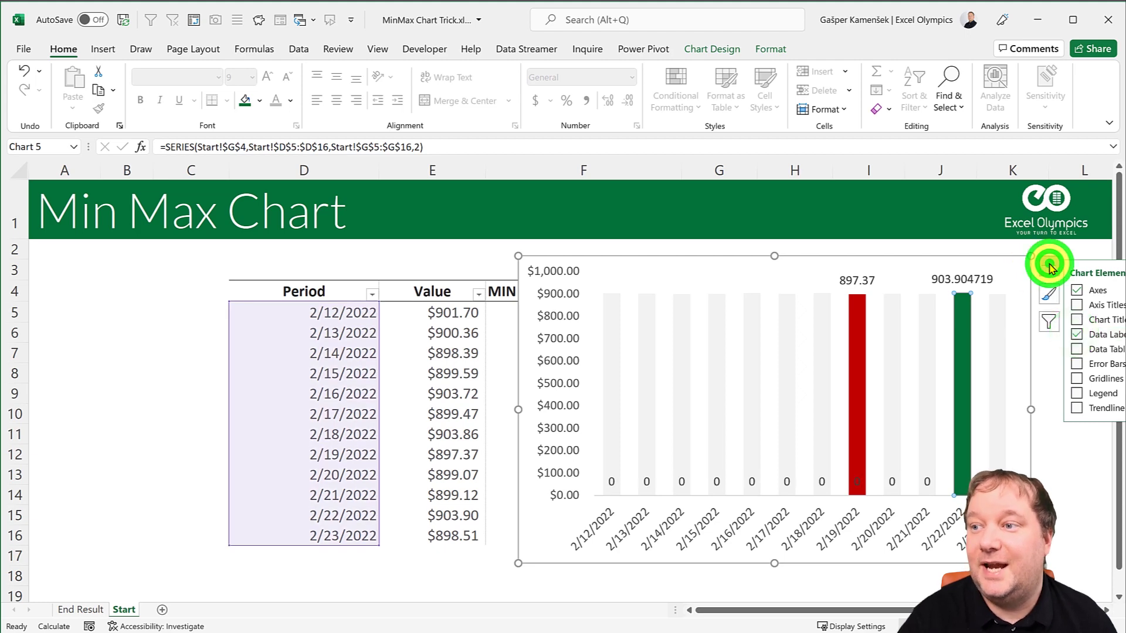
Apply the zero-hiding custom number format to the MAX labels so only 903.90 shows.
left_click(948, 273)
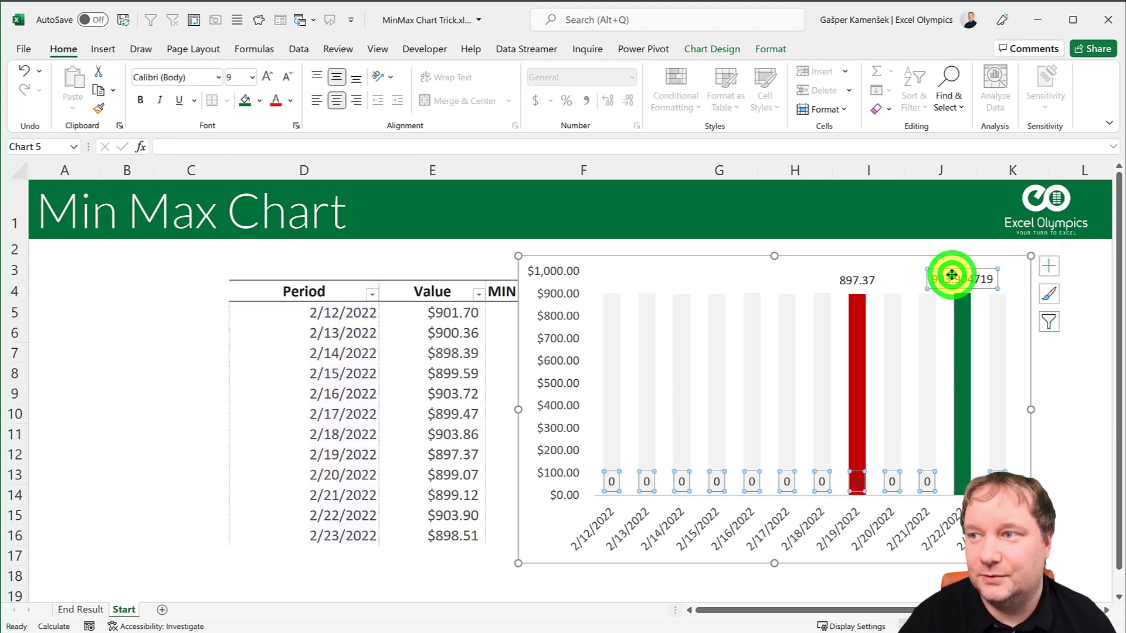
right_click(951, 275)
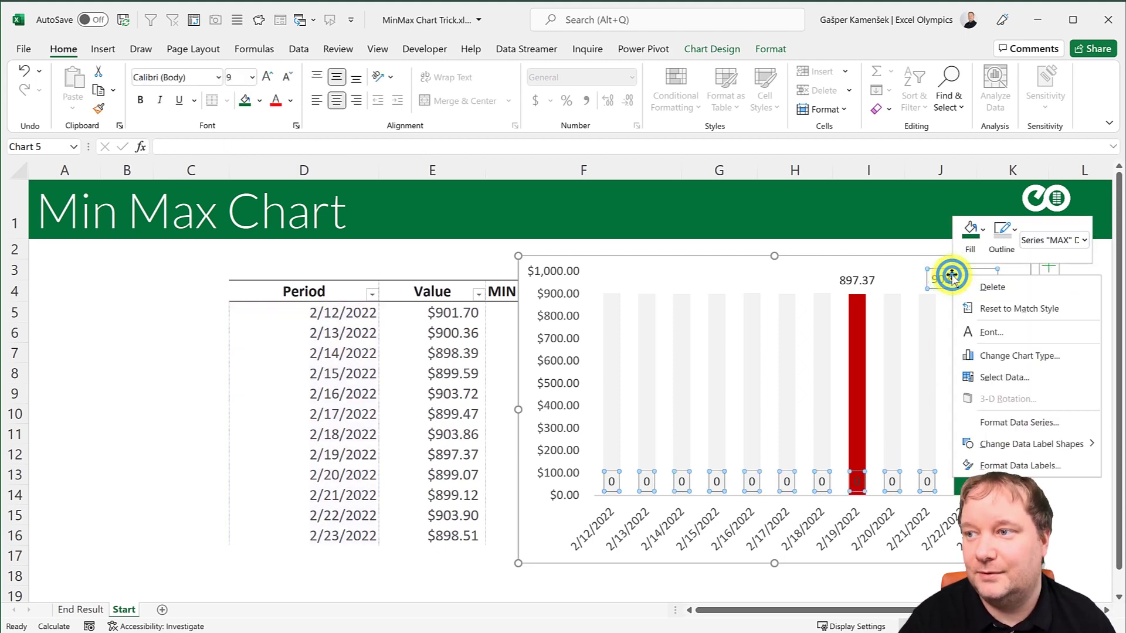
left_click(976, 462)
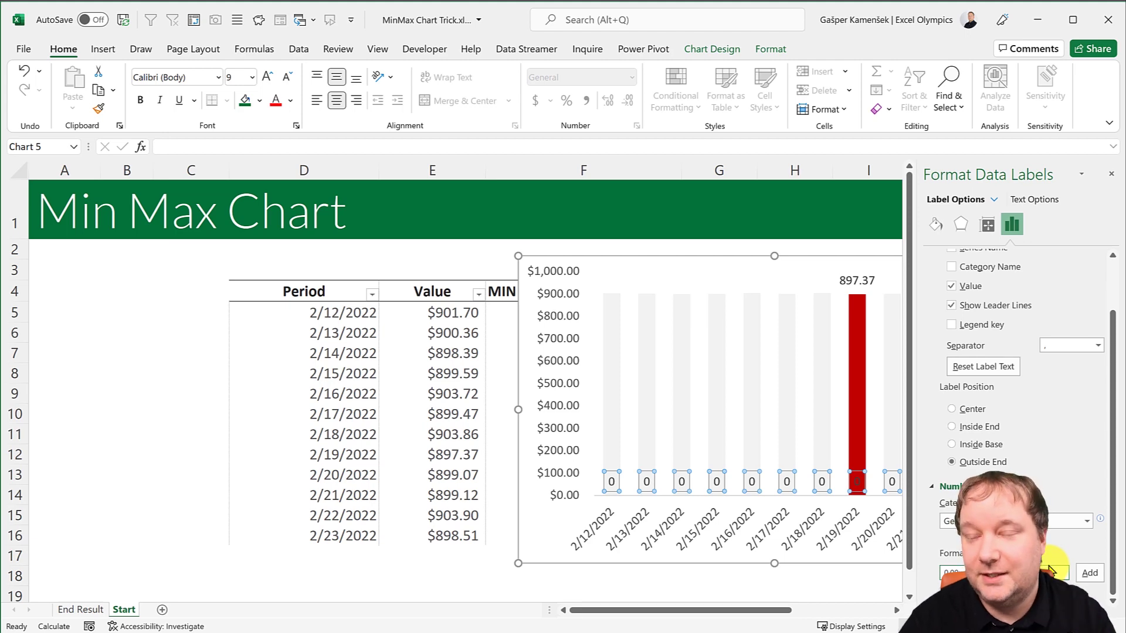
left_click(1089, 576)
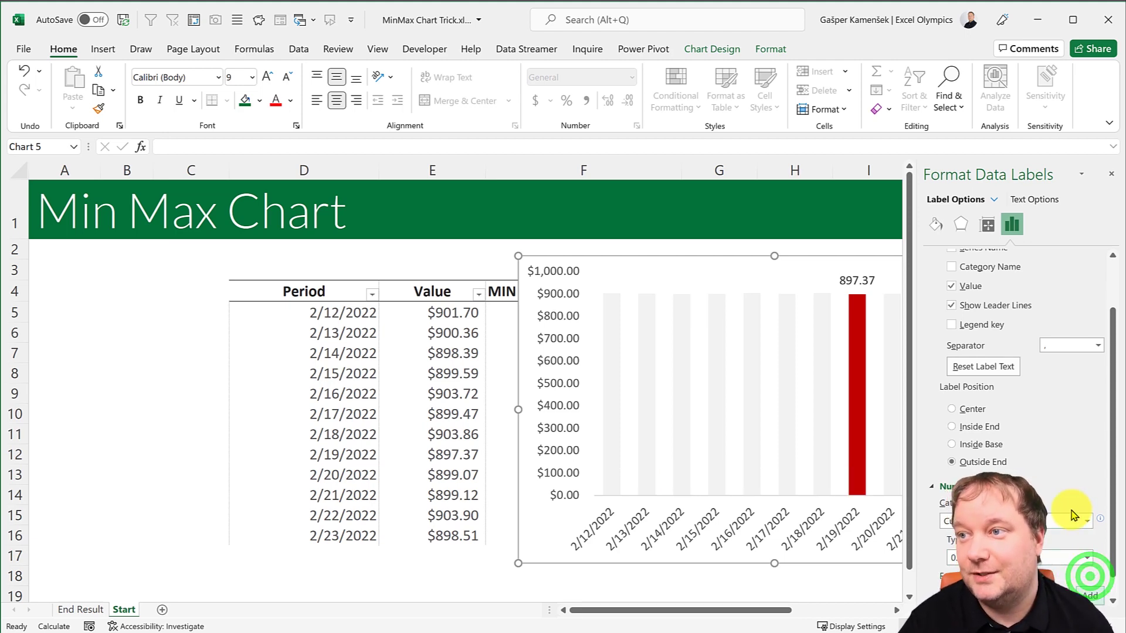
left_click(1111, 173)
Recalculate with F9 until MAX lands on 2/12/2022 (903.92) and MIN on 2/21/2022 (896.88).
left_click(166, 413)
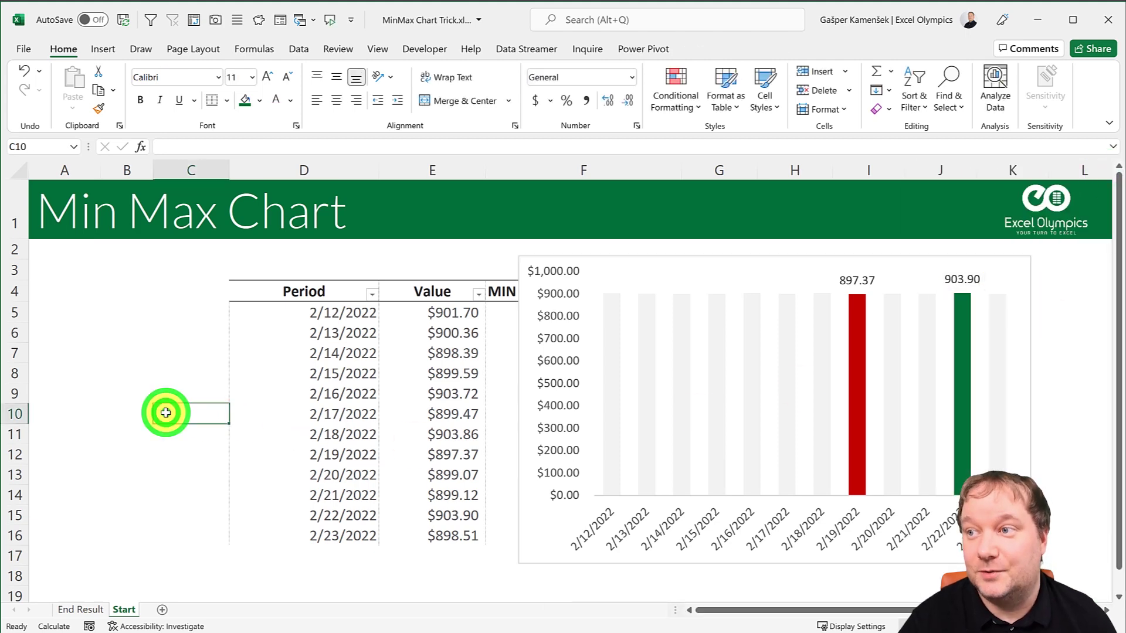
key("F9")
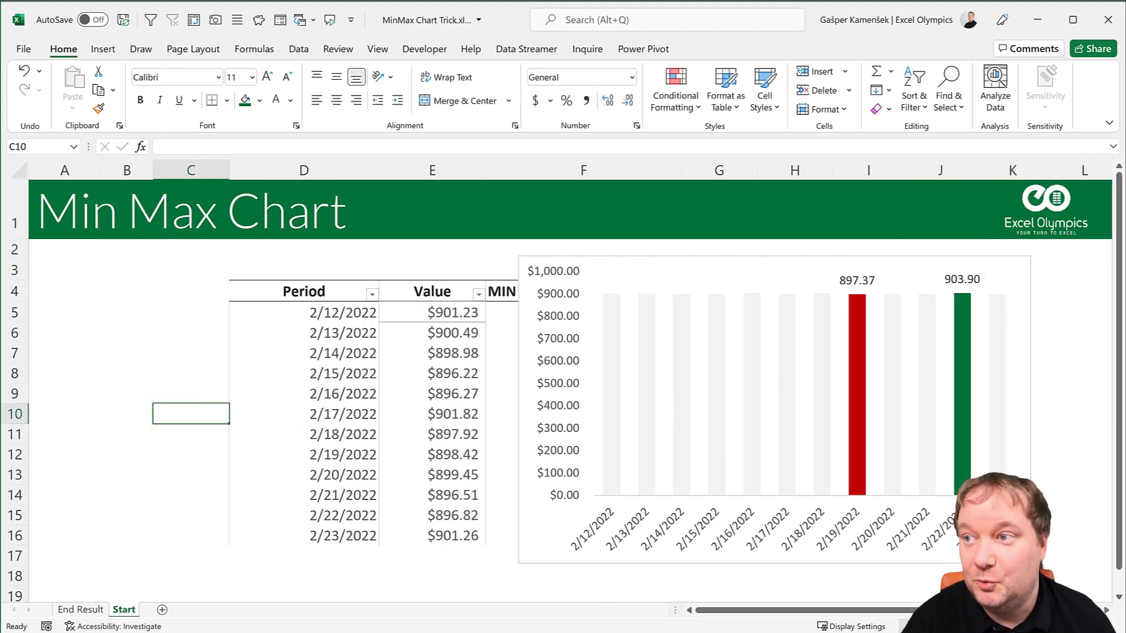
key("F9")
key("F9")
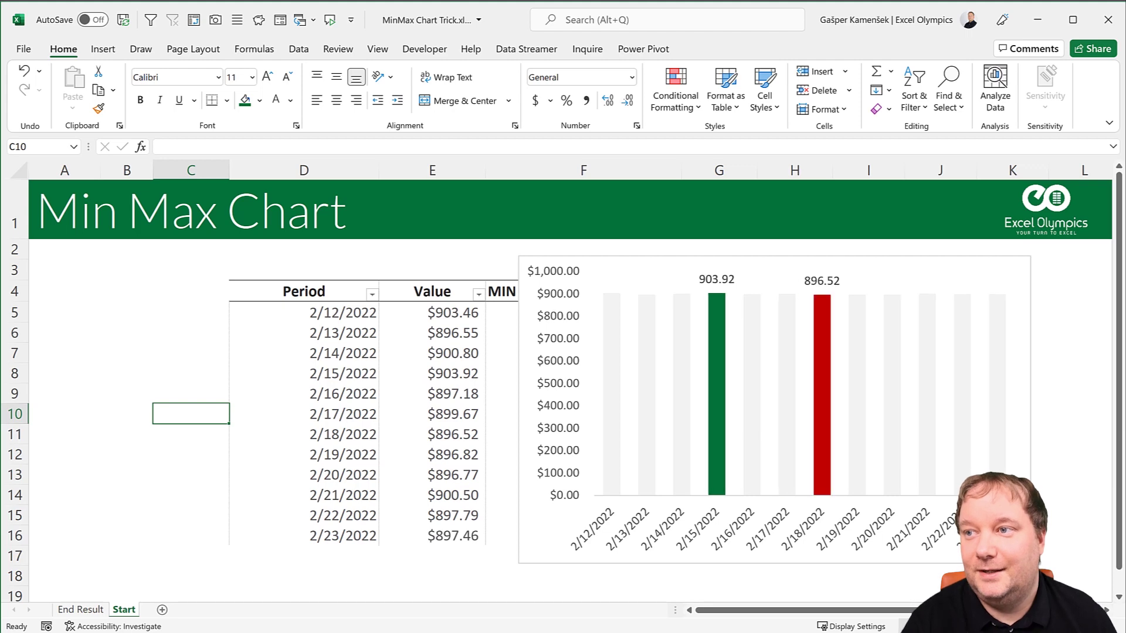
key("F9")
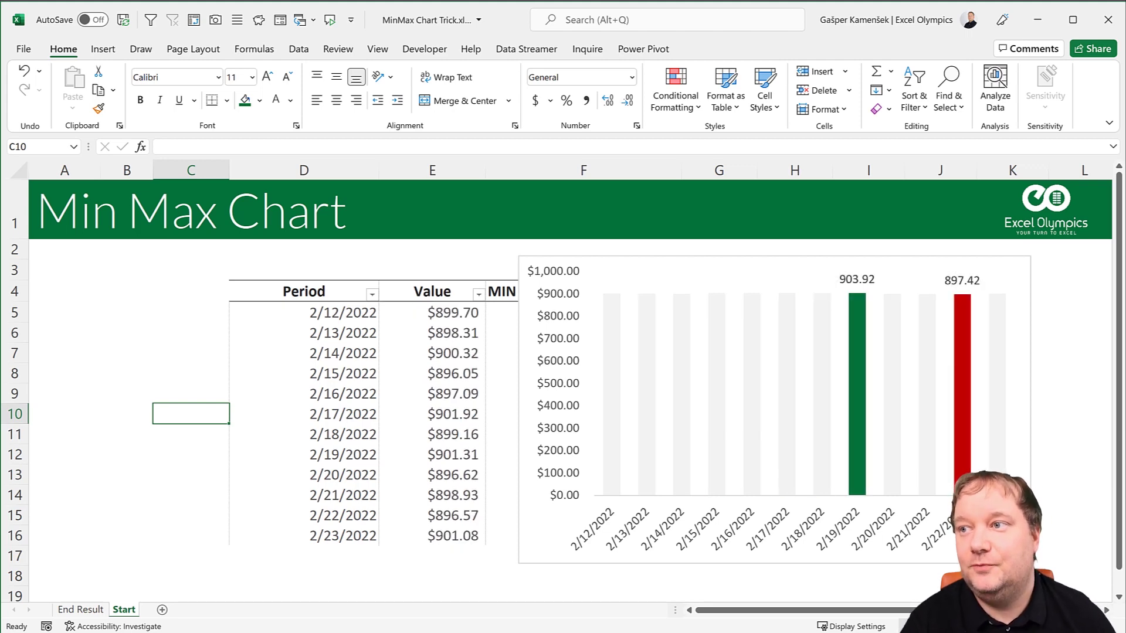
key("F9")
key("F9")
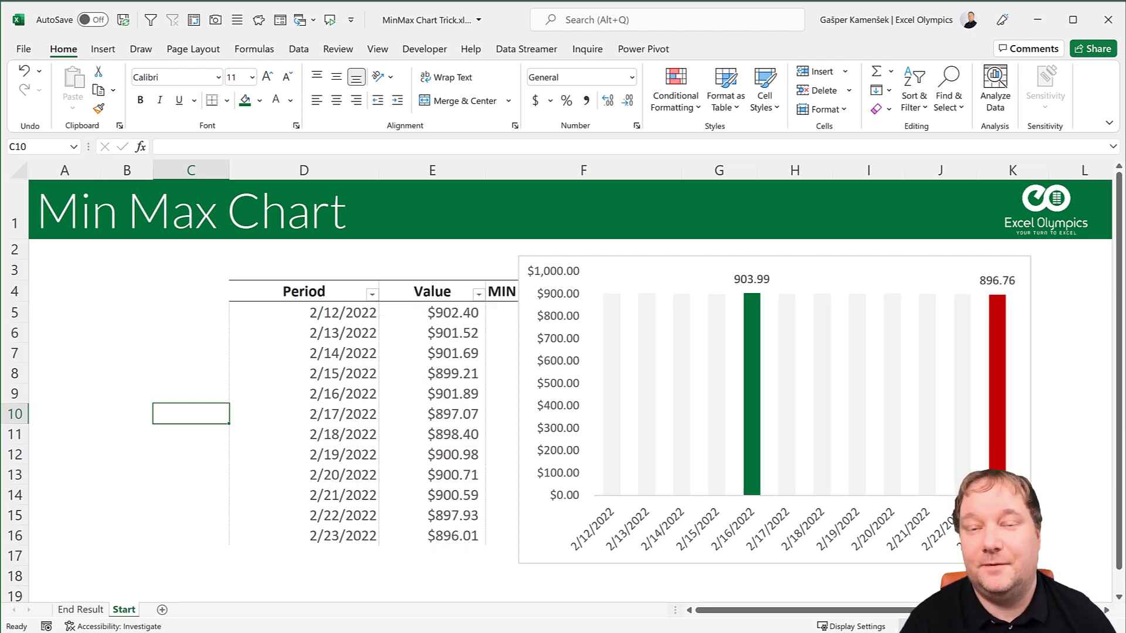
key("F9")
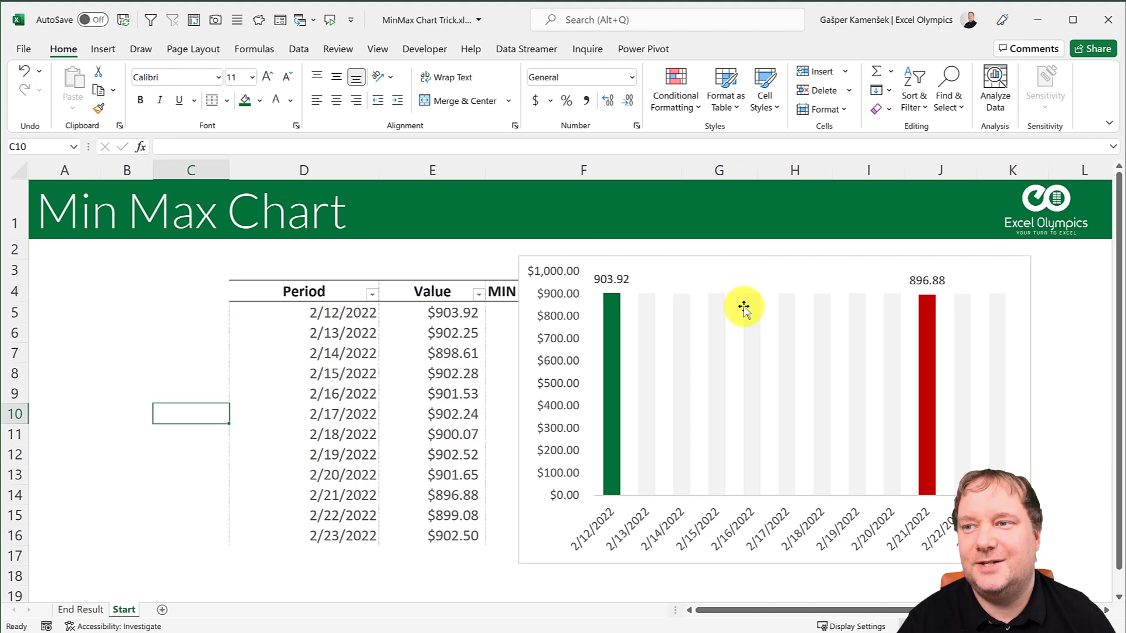
mouse_move(830, 418)
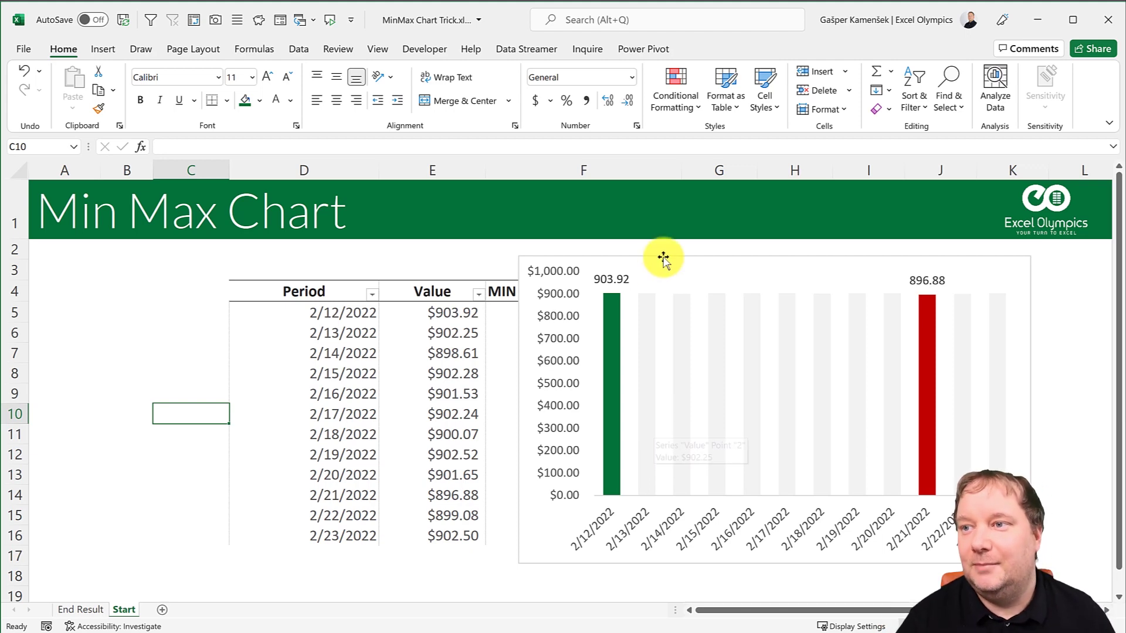
Move the old chart aside and insert a column chart of Period and Value beside the table.
left_click_drag(647, 267, 1088, 264)
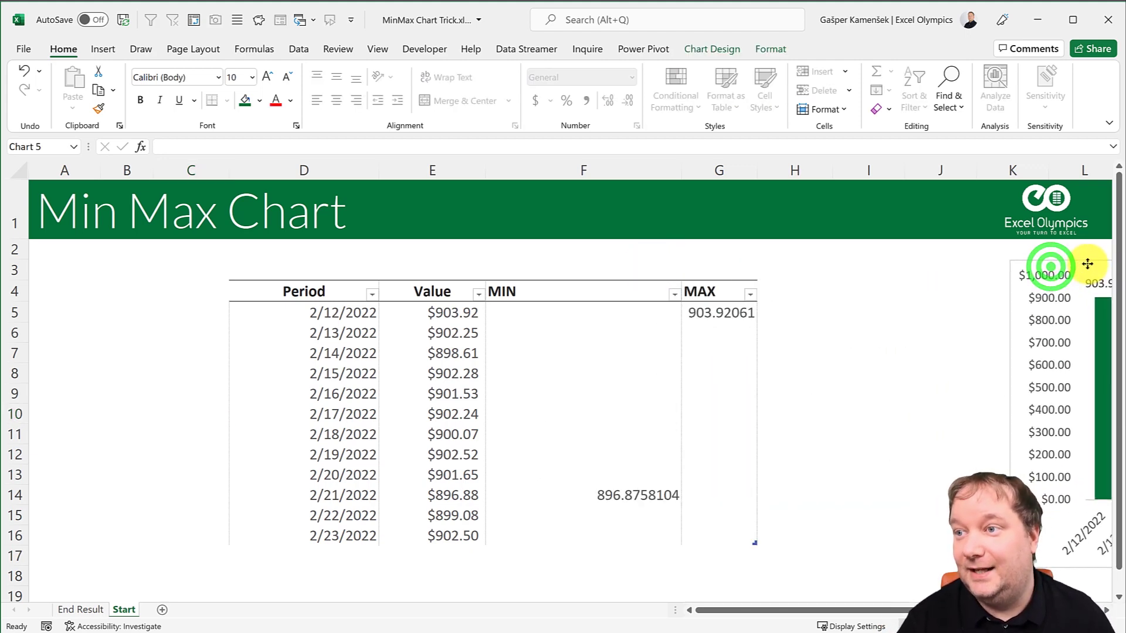
left_click(446, 352)
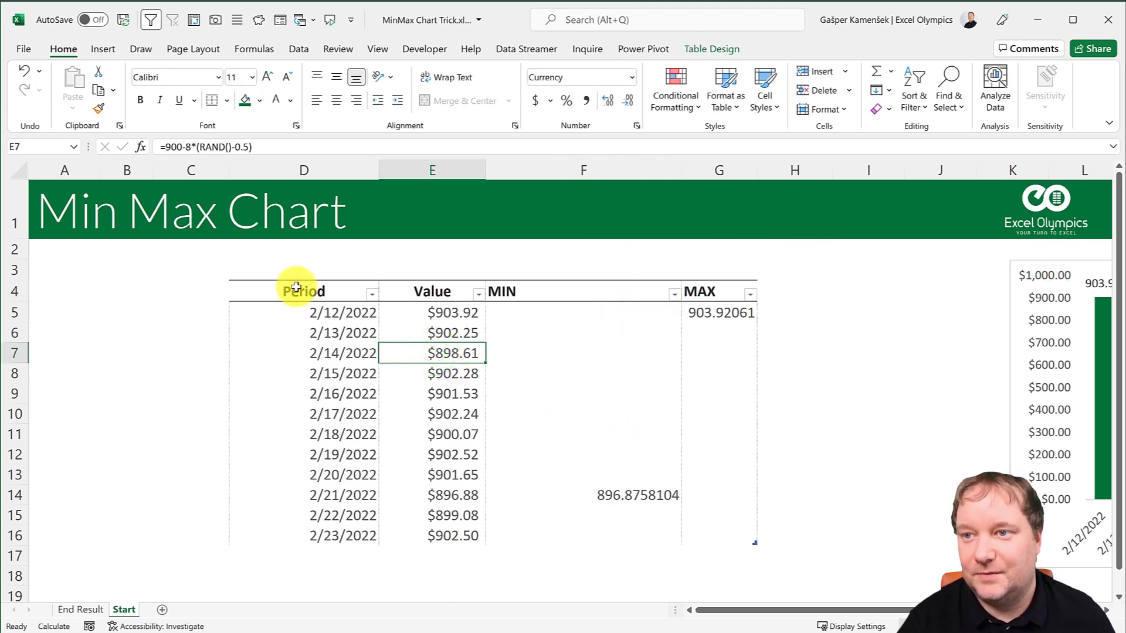
left_click_drag(298, 292, 442, 512)
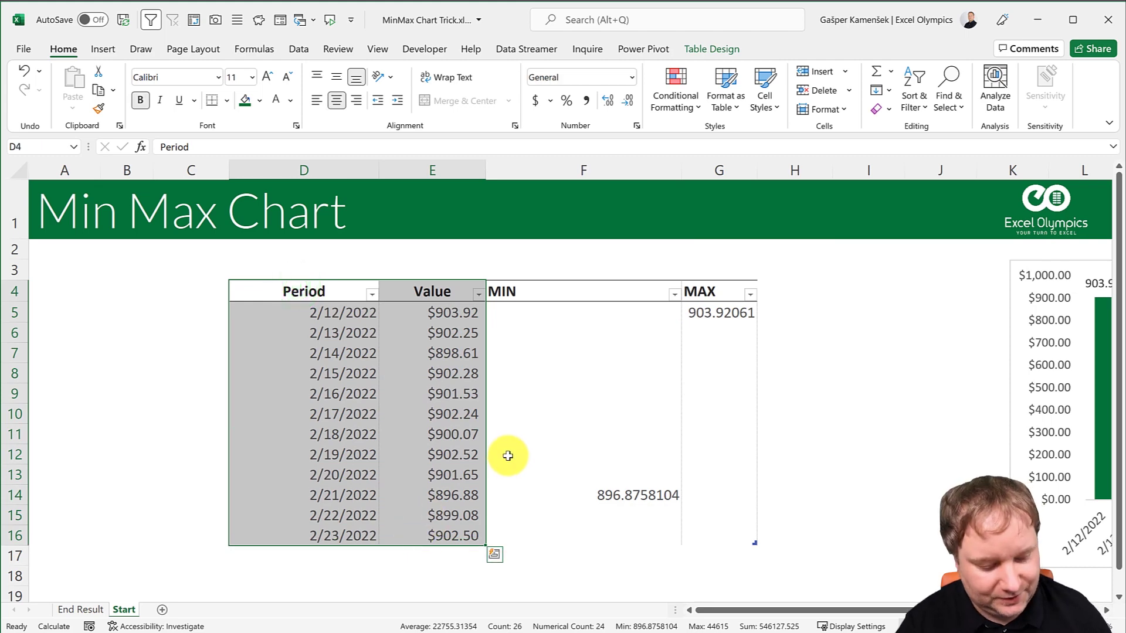
key("alt+F1")
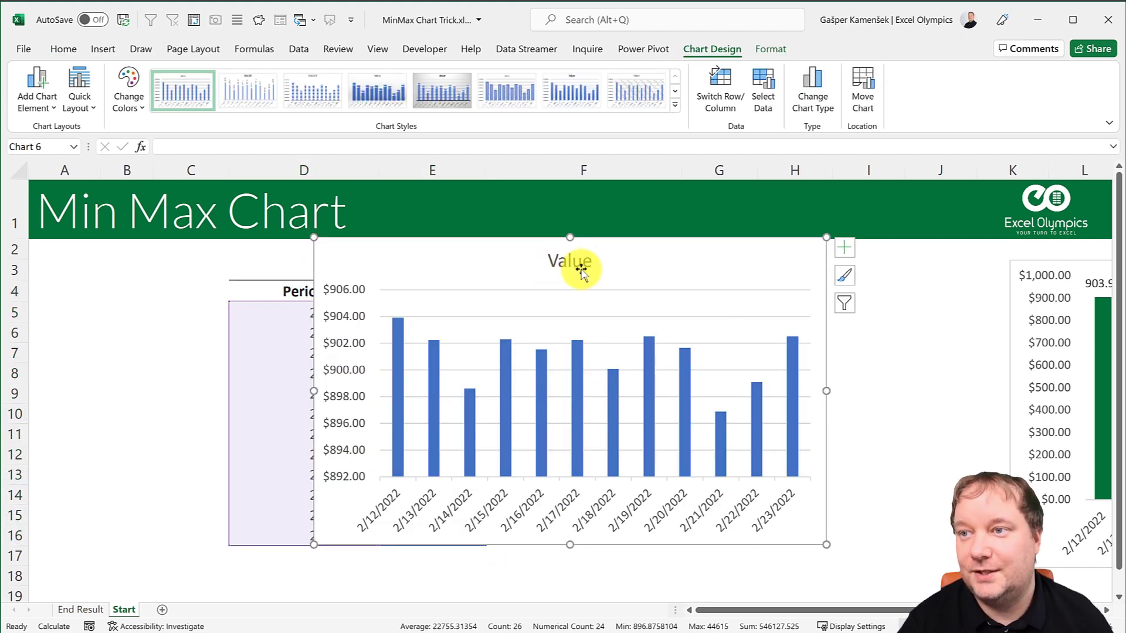
left_click(636, 249)
left_click_drag(669, 261, 776, 262)
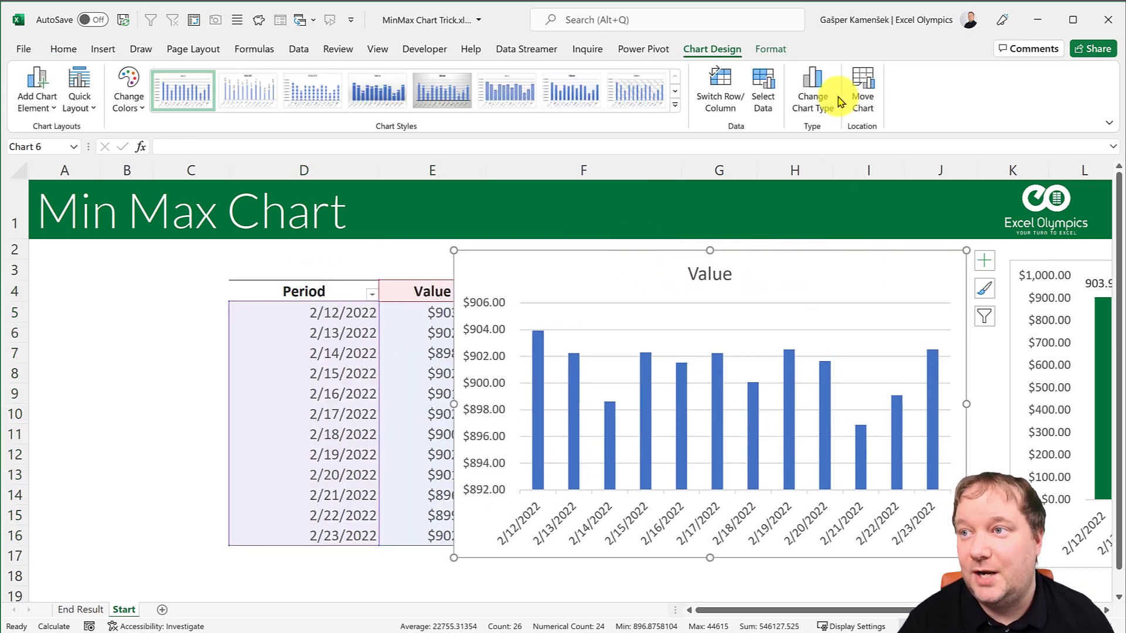
Change the new Value chart to a line chart.
left_click(816, 89)
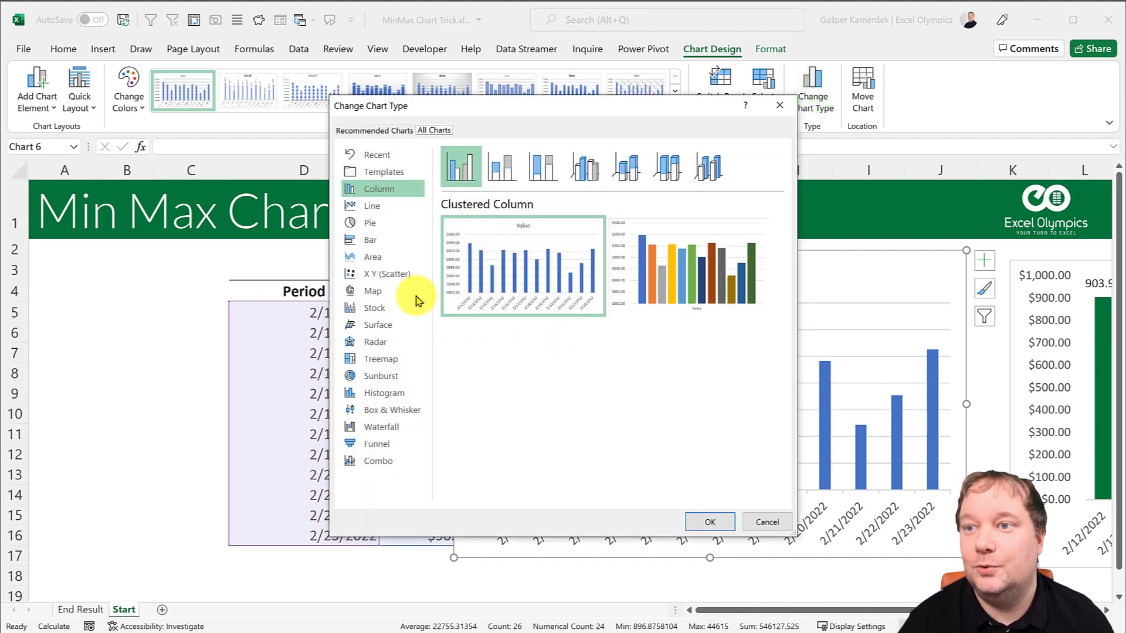
left_click(372, 205)
left_click(709, 522)
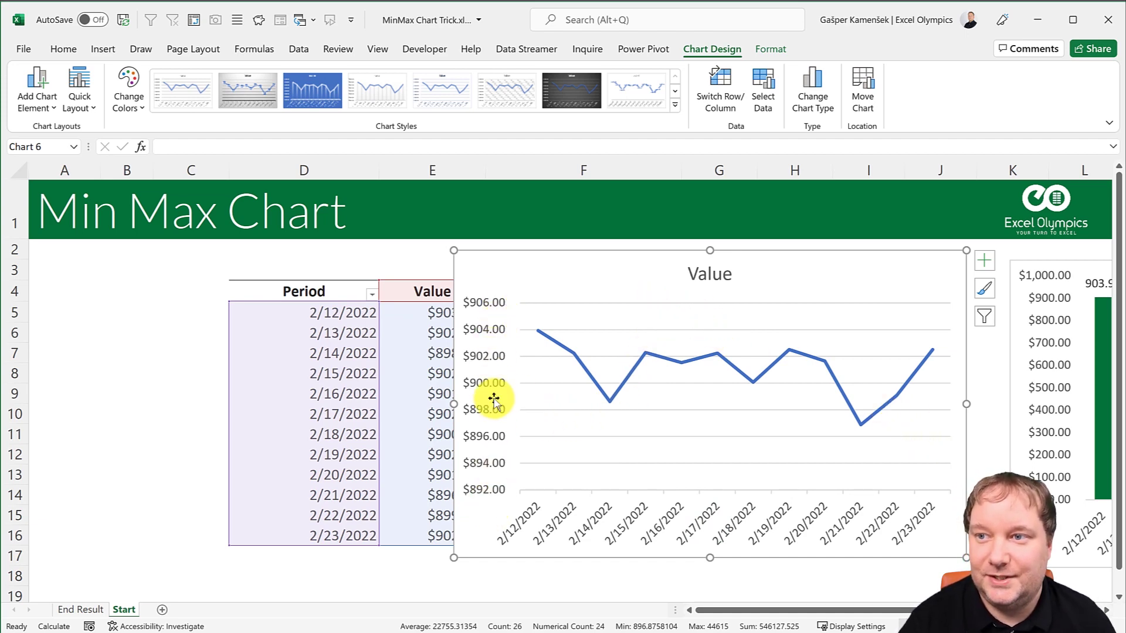
Delete the horizontal gridlines and shift the line chart right to reveal the MIN column.
left_click(604, 304)
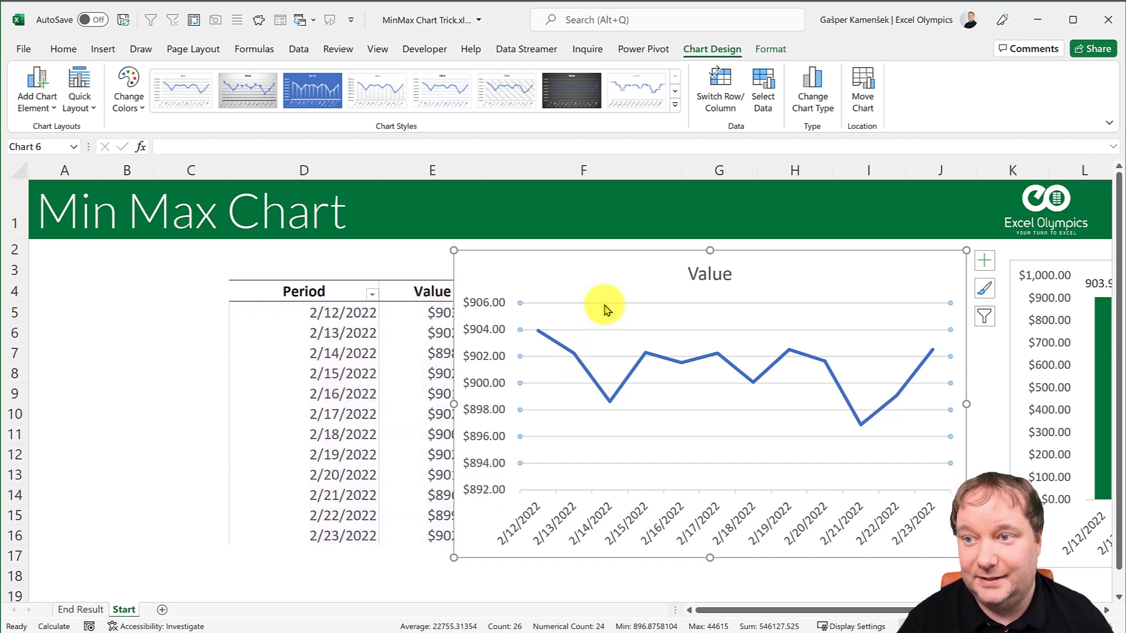
key("Delete")
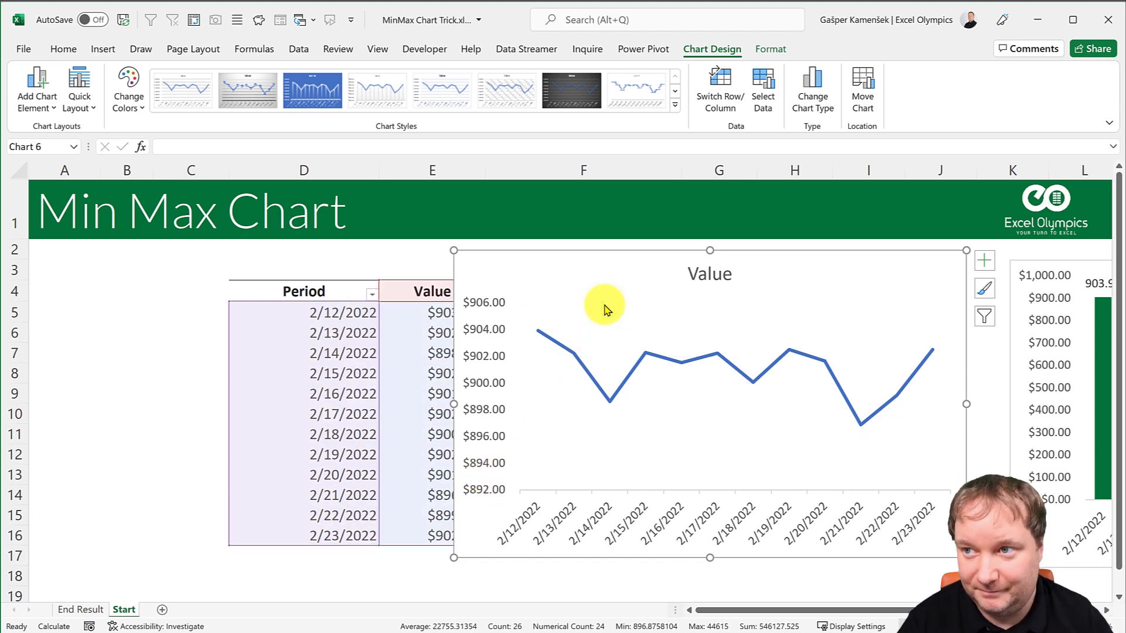
mouse_move(534, 267)
left_mouse_down()
mouse_move(641, 267)
mouse_move(623, 276)
mouse_move(549, 269)
left_mouse_up()
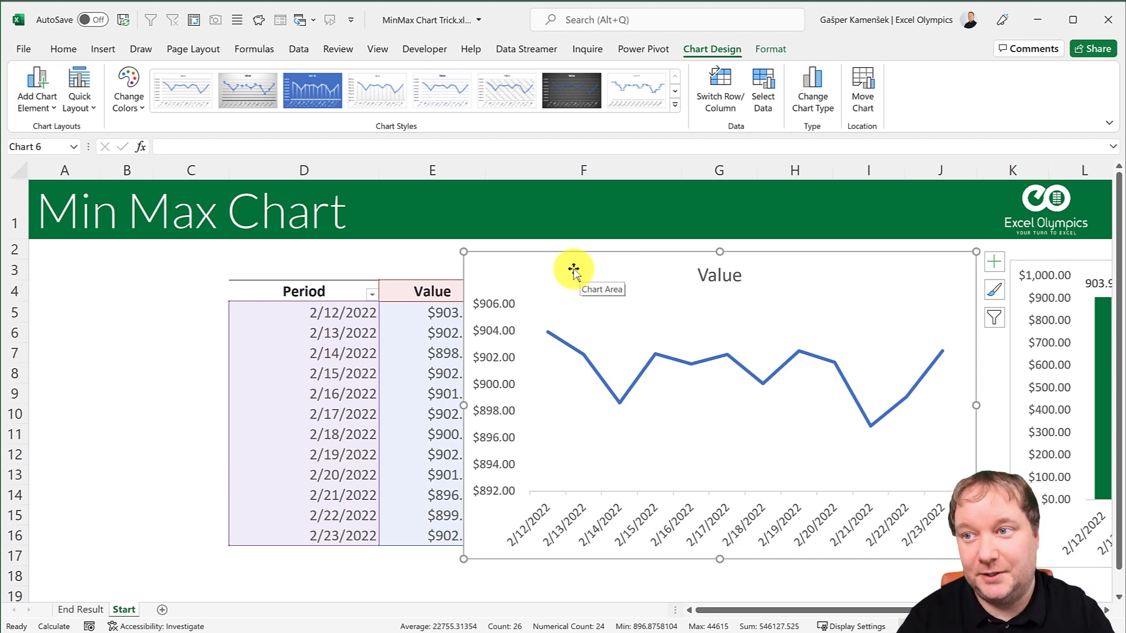
left_click_drag(570, 274, 677, 270)
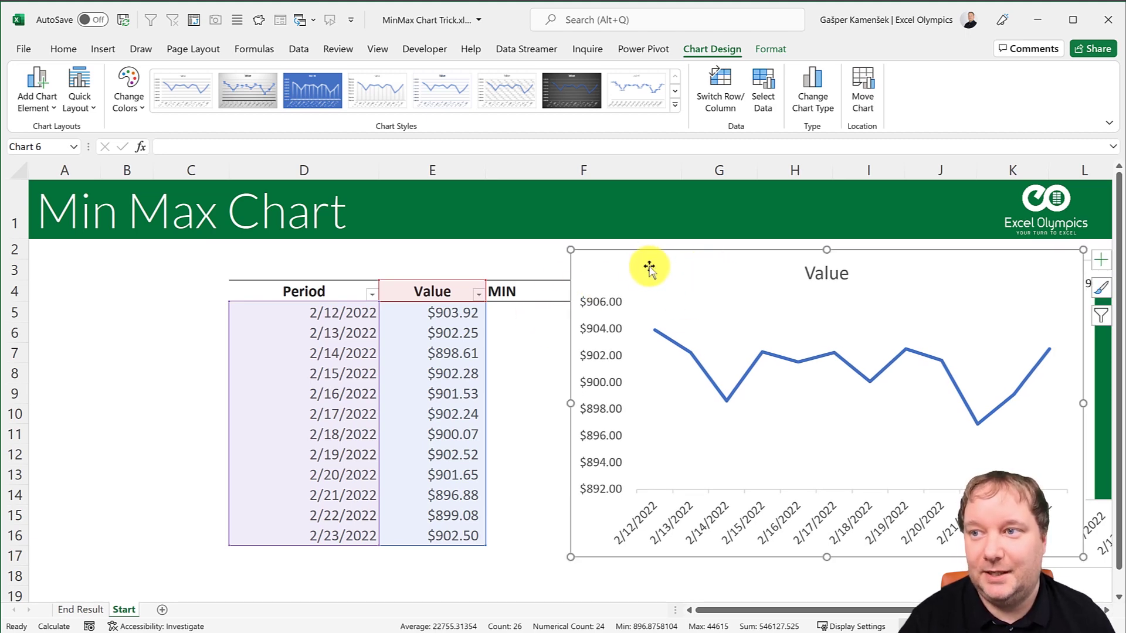
Add a MIN series to the line chart using the MIN header and column values.
left_click_drag(649, 266, 639, 351)
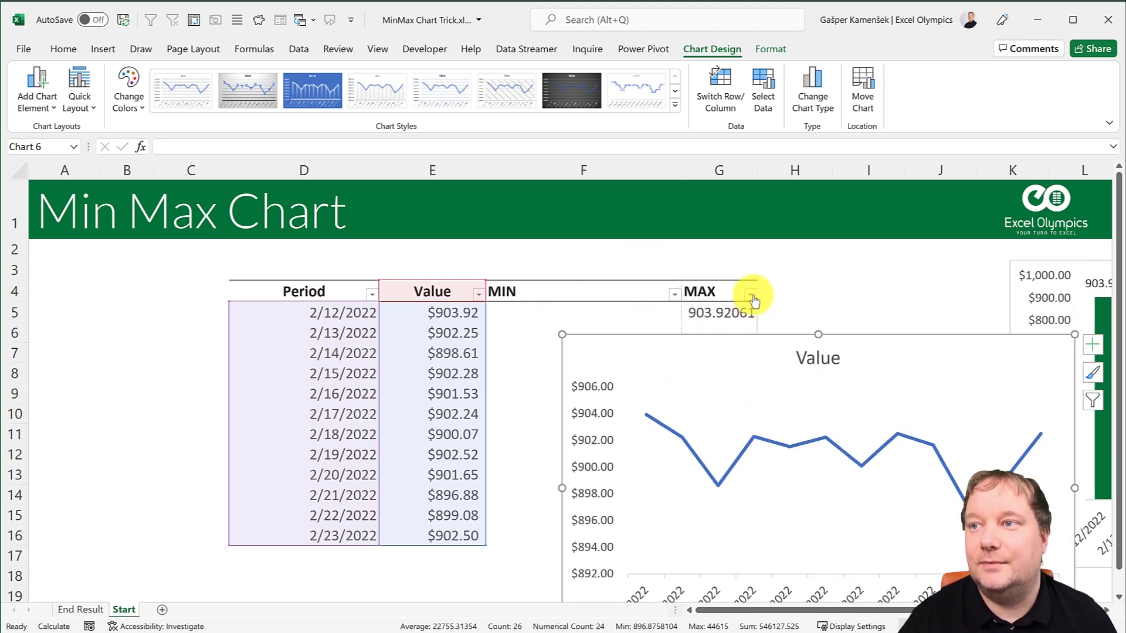
left_click(765, 103)
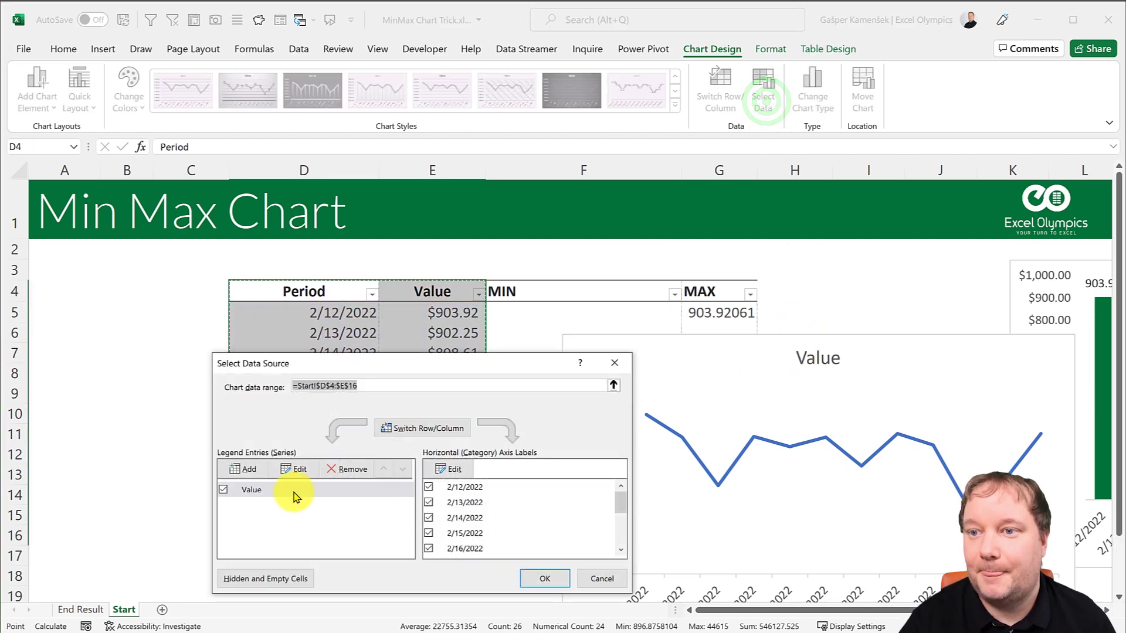
left_click(252, 467)
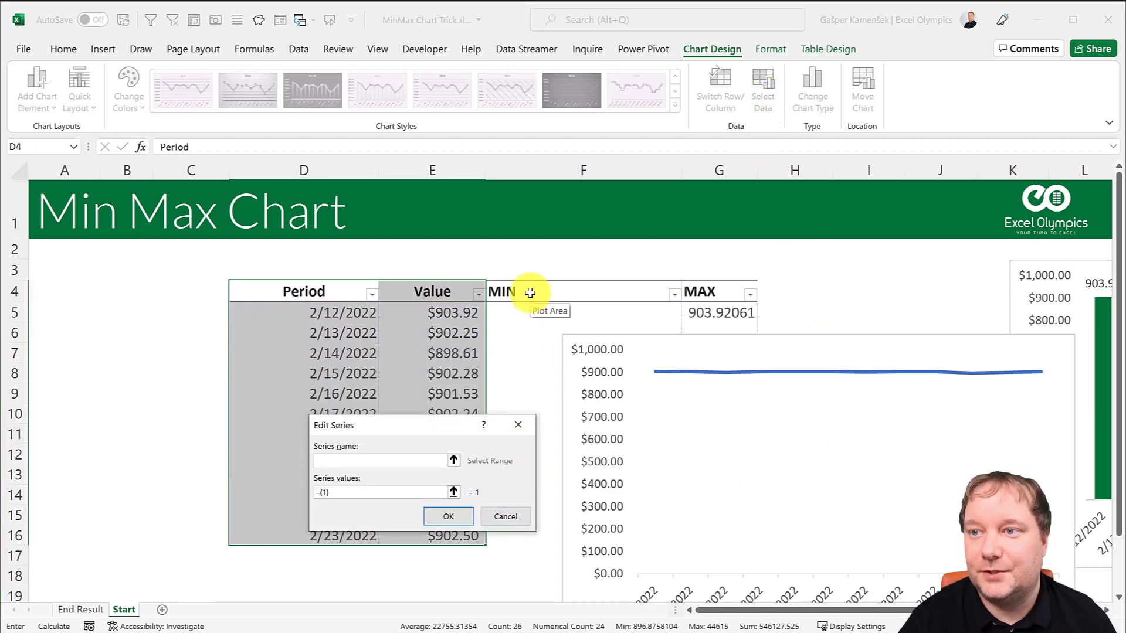
left_click(531, 292)
left_click(352, 492)
key("BackSpace")
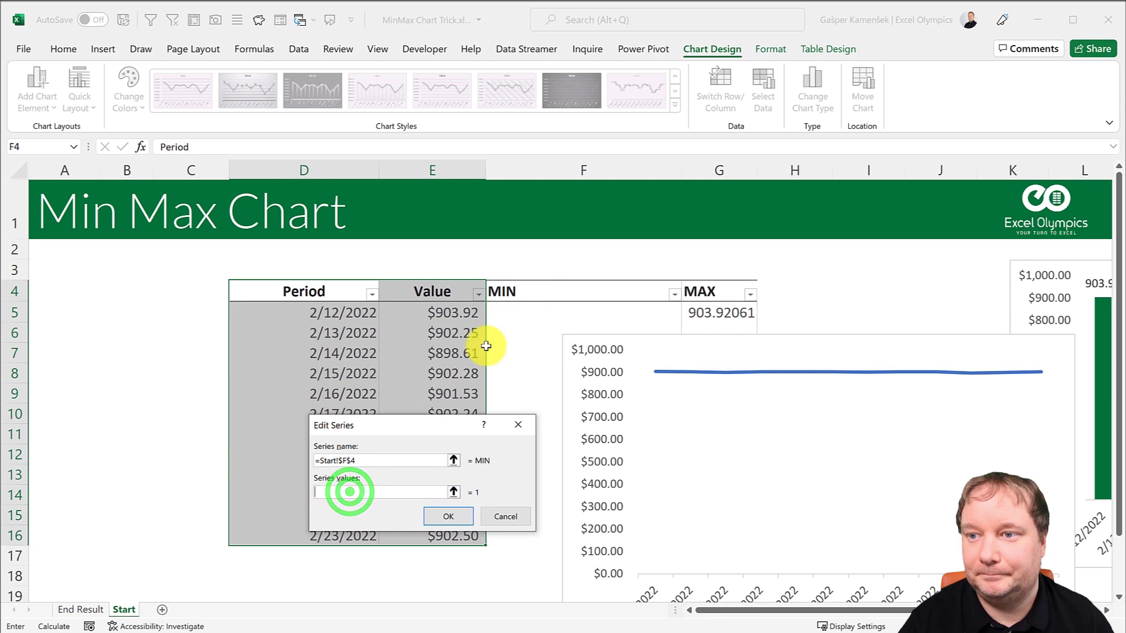
left_click(512, 282)
left_click(445, 515)
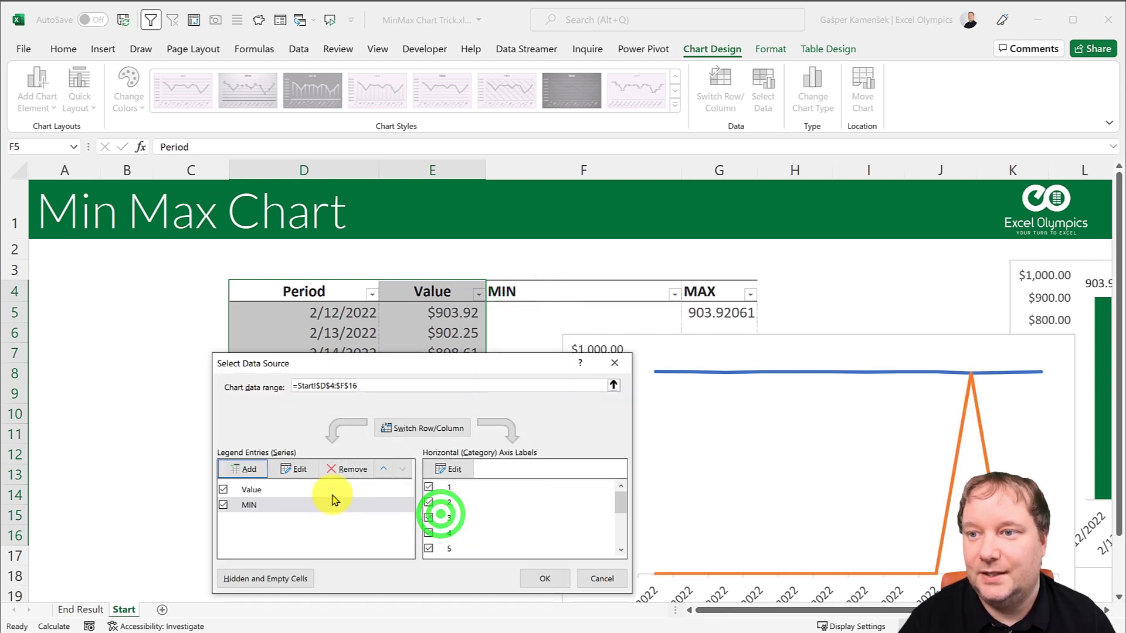
Add a MAX series from the MAX header and column, and confirm the data source.
left_click(252, 468)
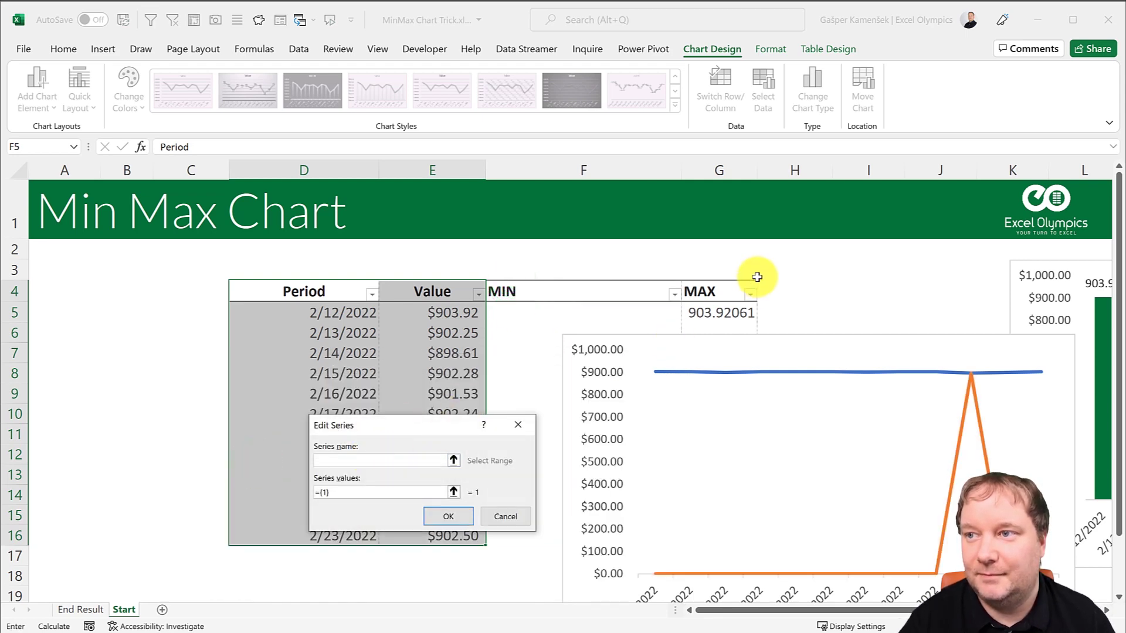
left_click(712, 291)
left_click(364, 491)
key("BackSpace")
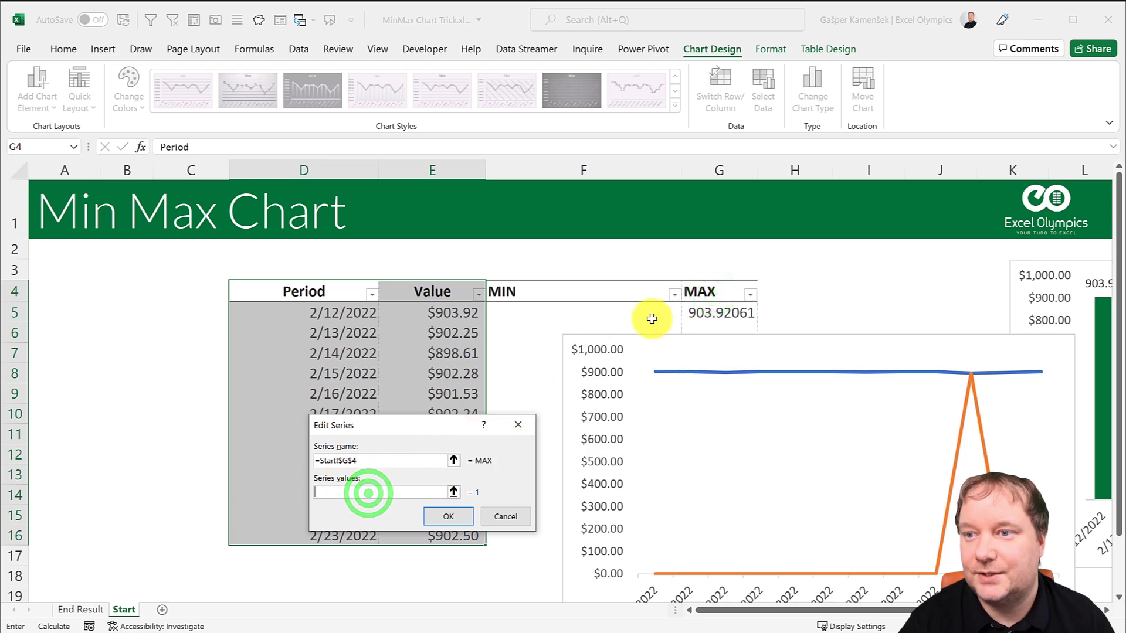
left_click(694, 283)
left_click(446, 516)
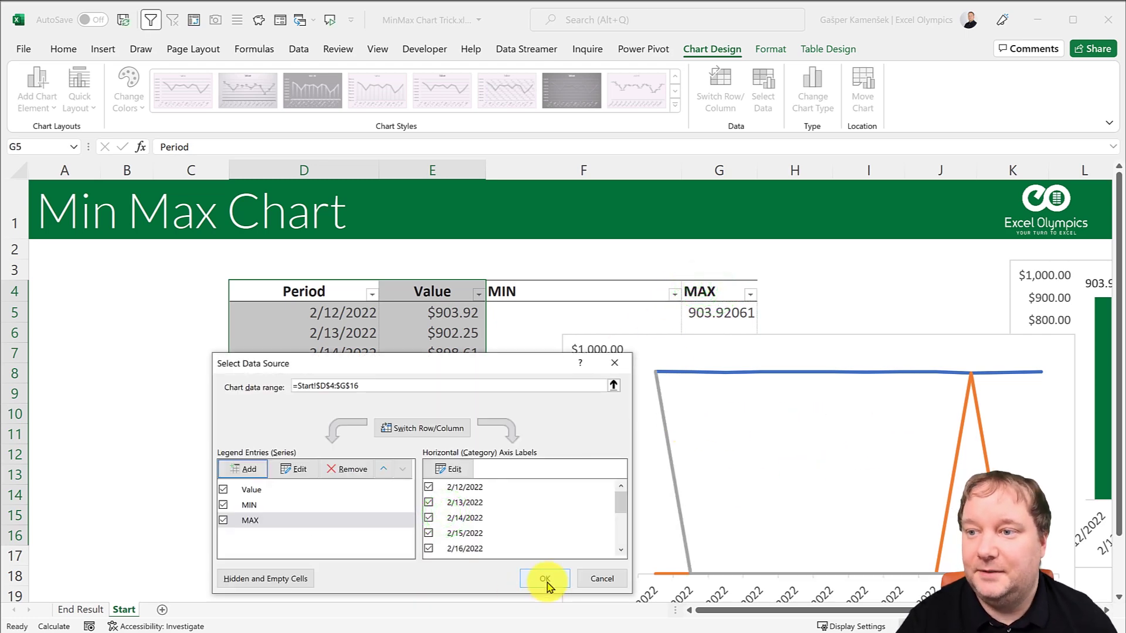
left_click(544, 580)
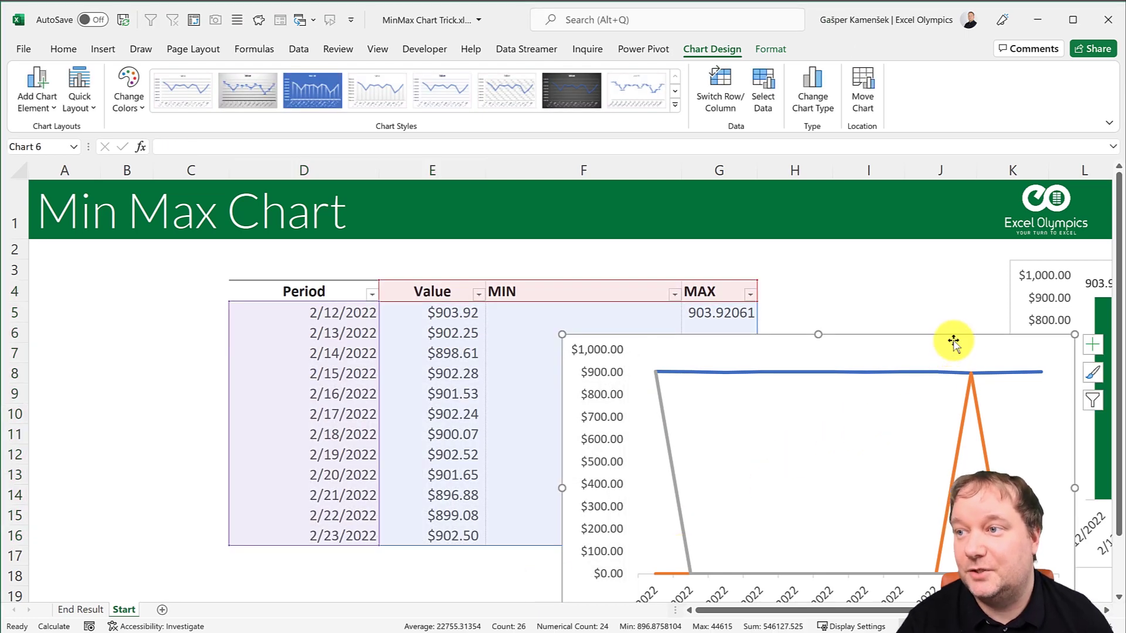
Move the line chart up and left beside the Period/Value table, then select the Value line.
left_click(953, 340)
left_click_drag(953, 340, 897, 266)
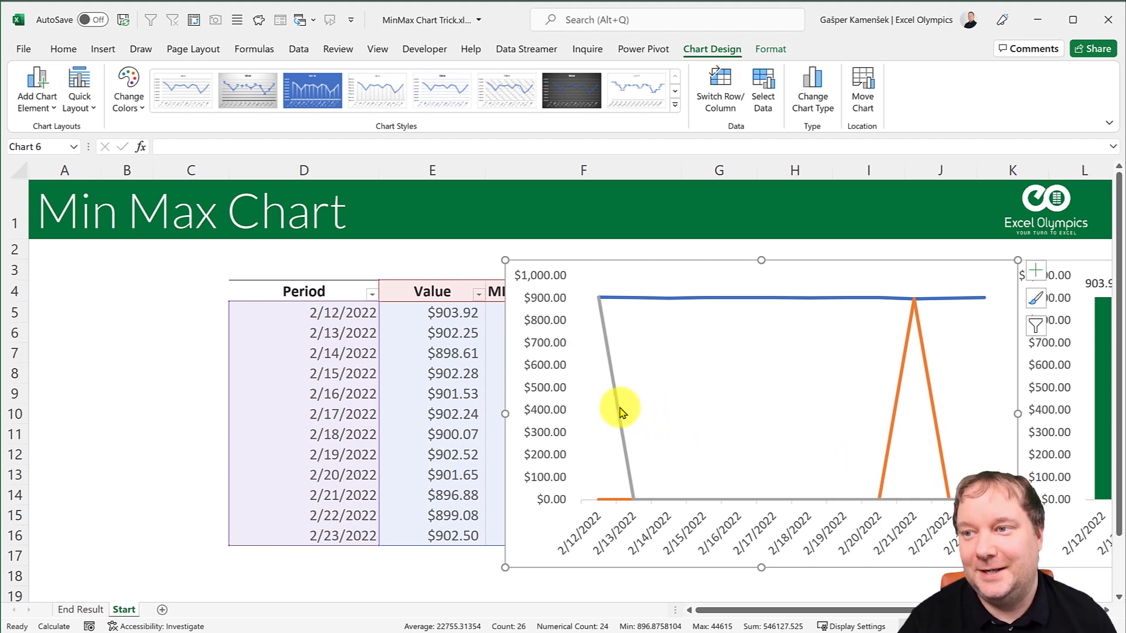
left_click(690, 299)
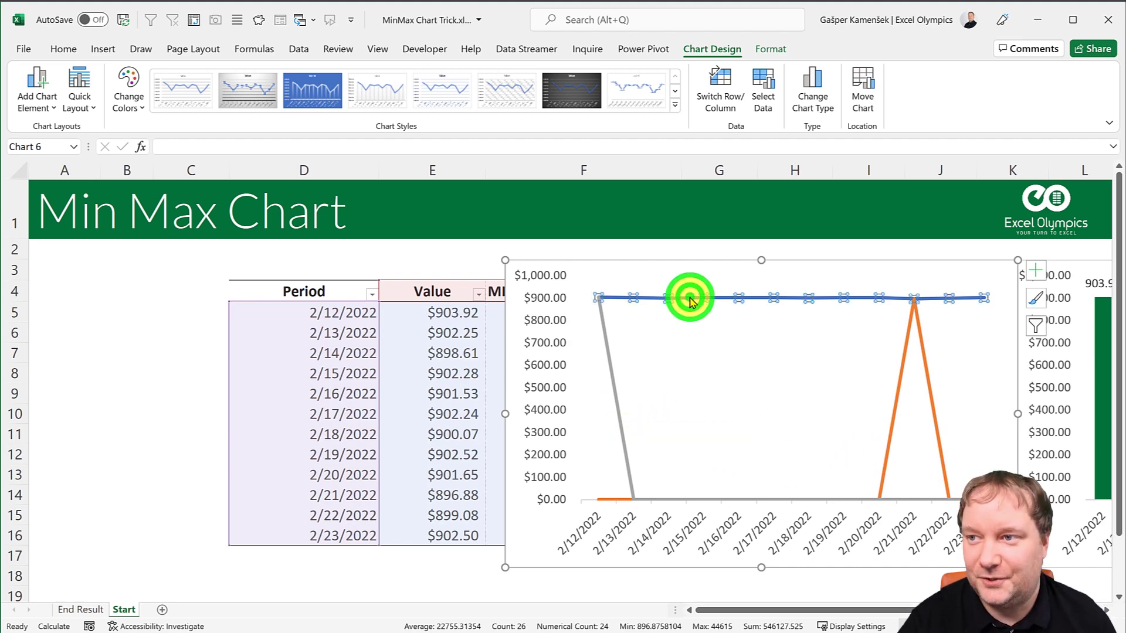
Format the Value series as a thinner solid light grey line.
right_click(690, 299)
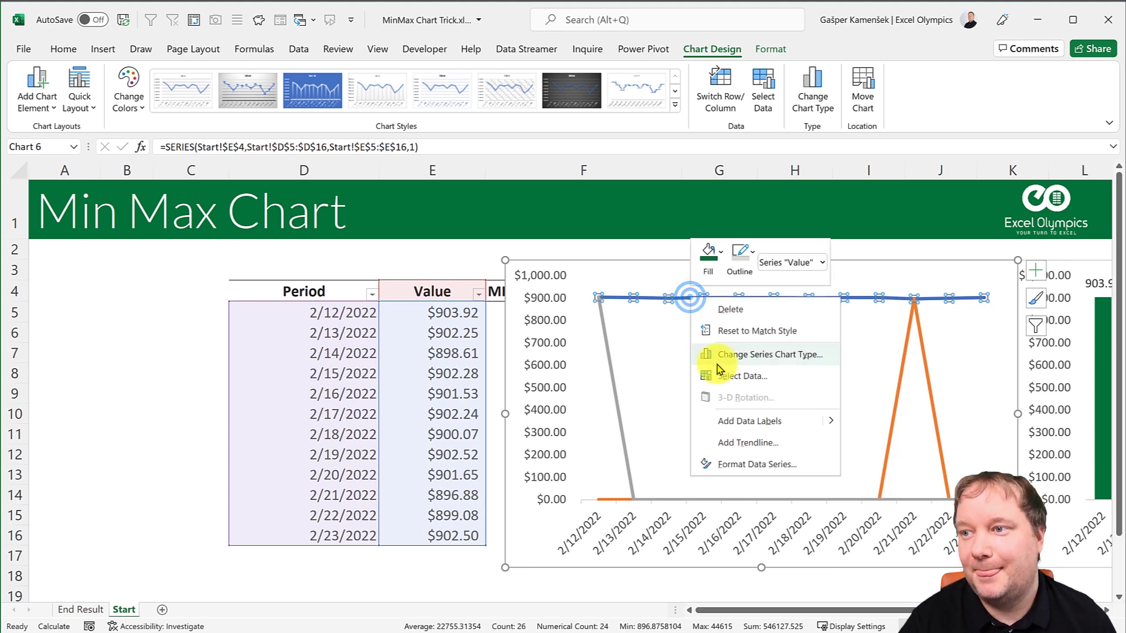
left_click(733, 464)
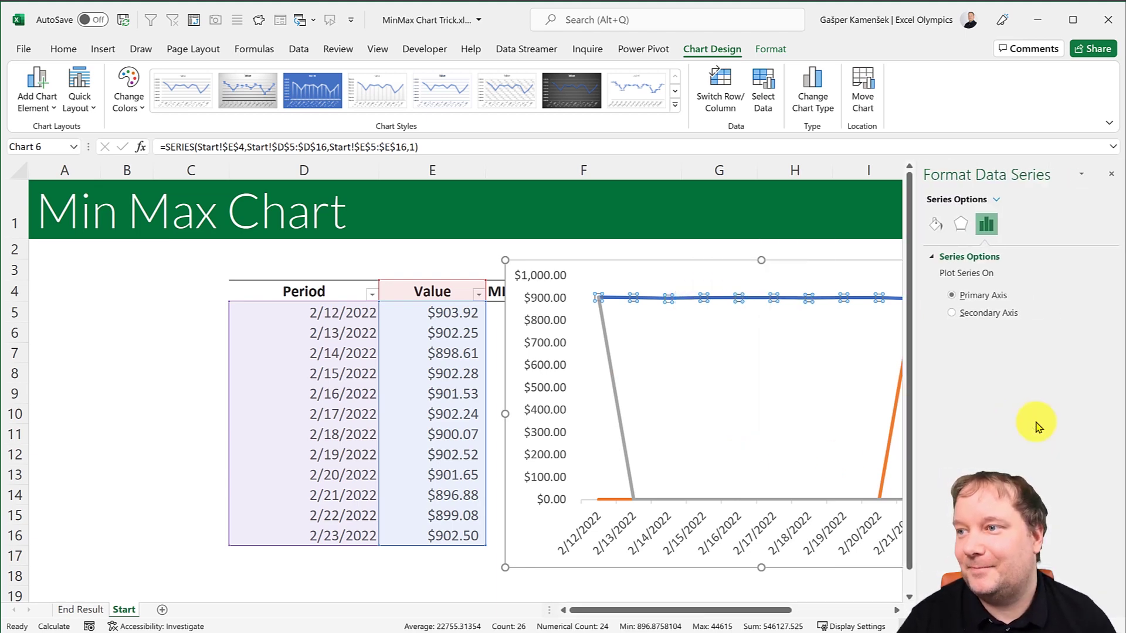
left_click(936, 223)
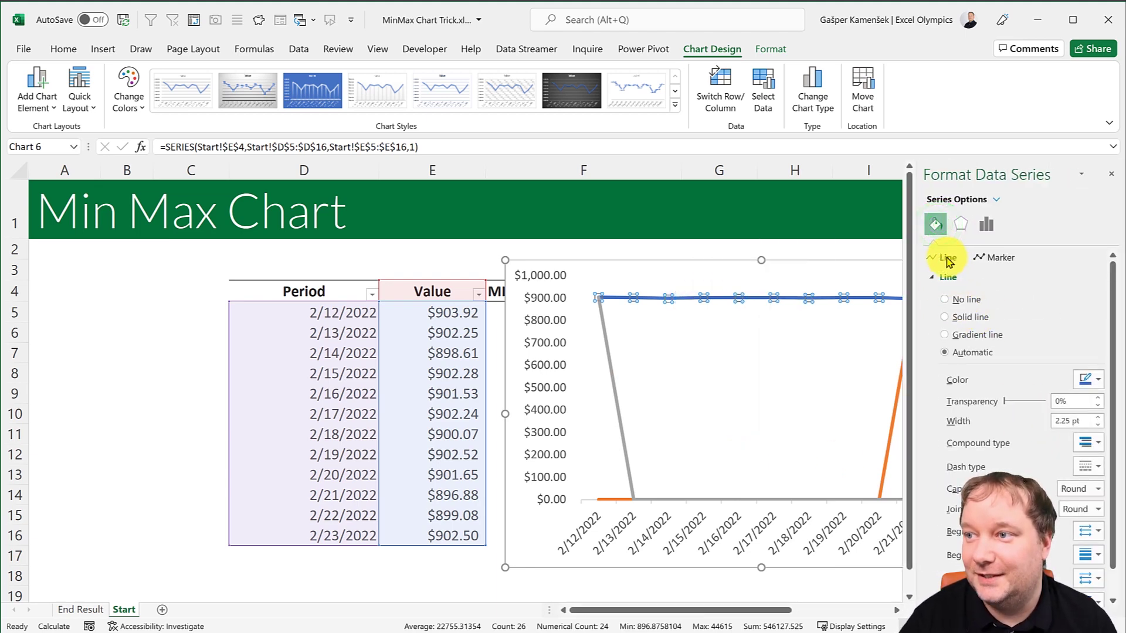
left_click(944, 257)
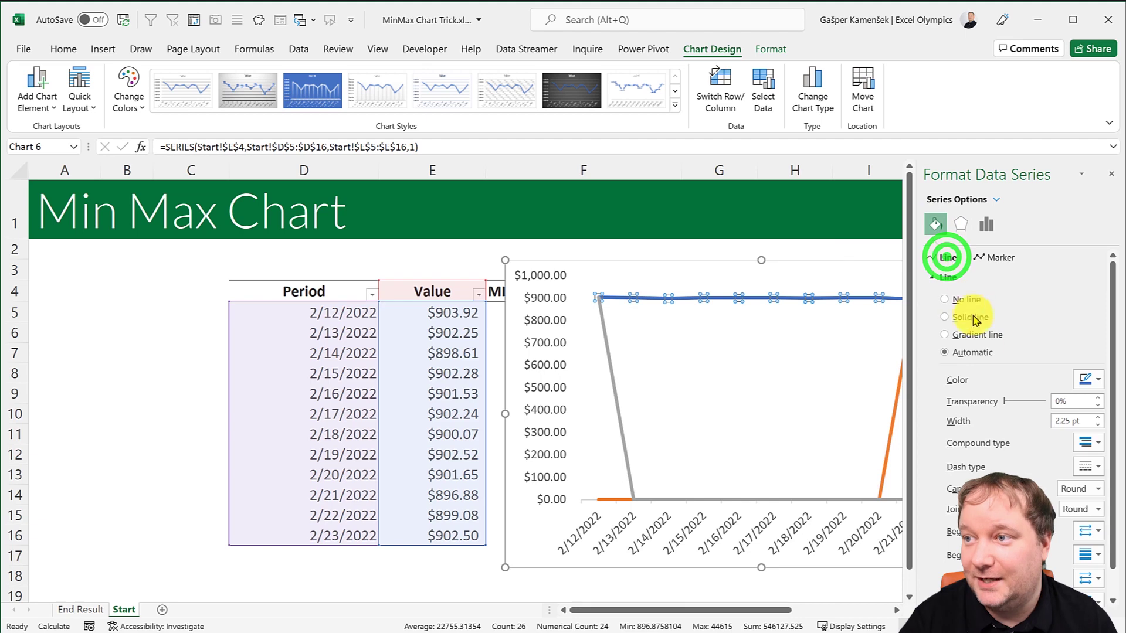
left_click(1098, 382)
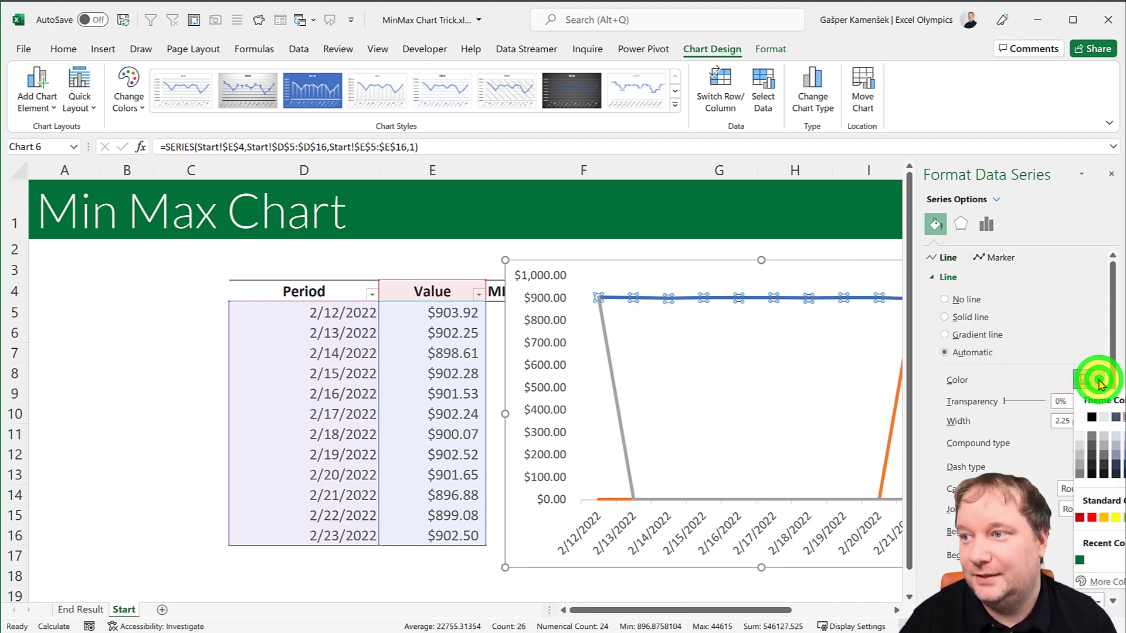
left_click(1081, 451)
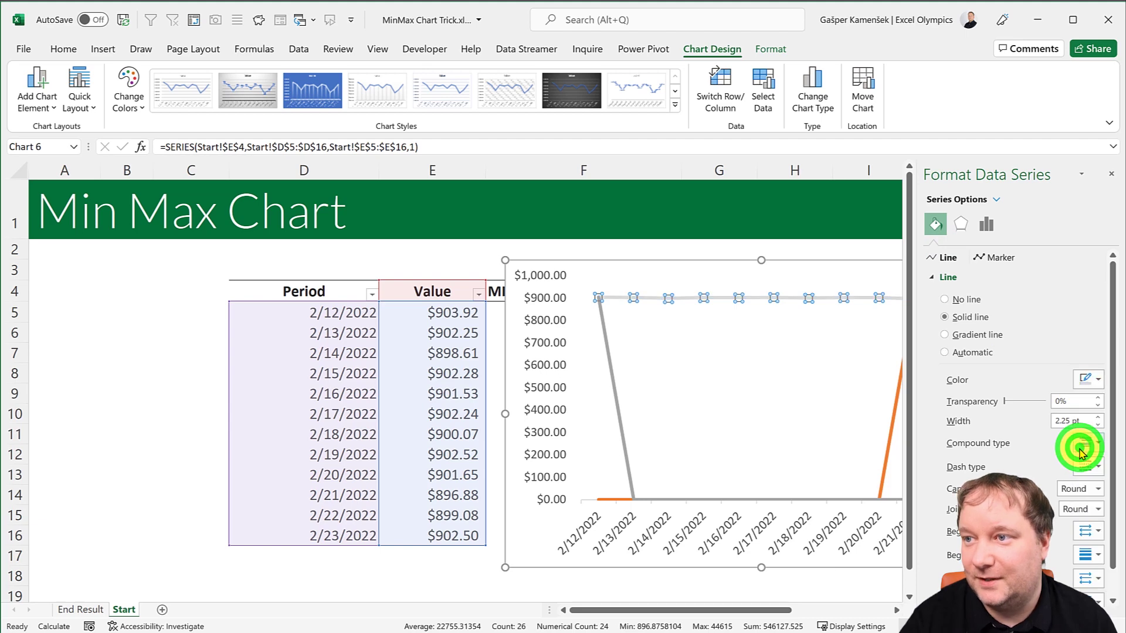
left_click(1097, 425)
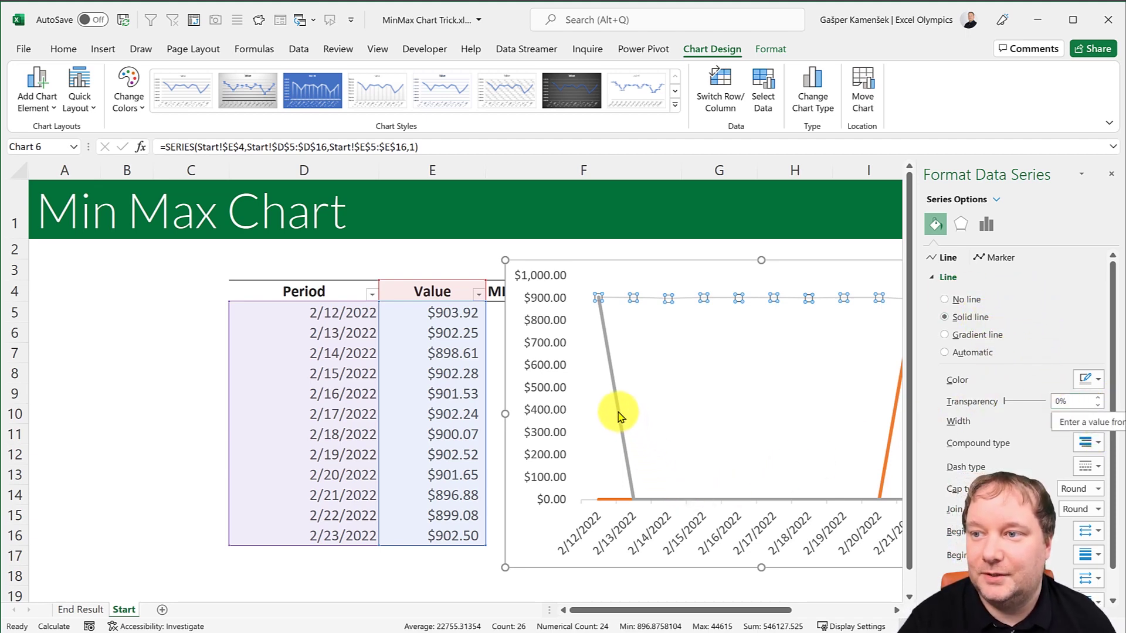
Give the MAX series no line and built-in size-4 circle markers with solid green fill.
mouse_move(620, 415)
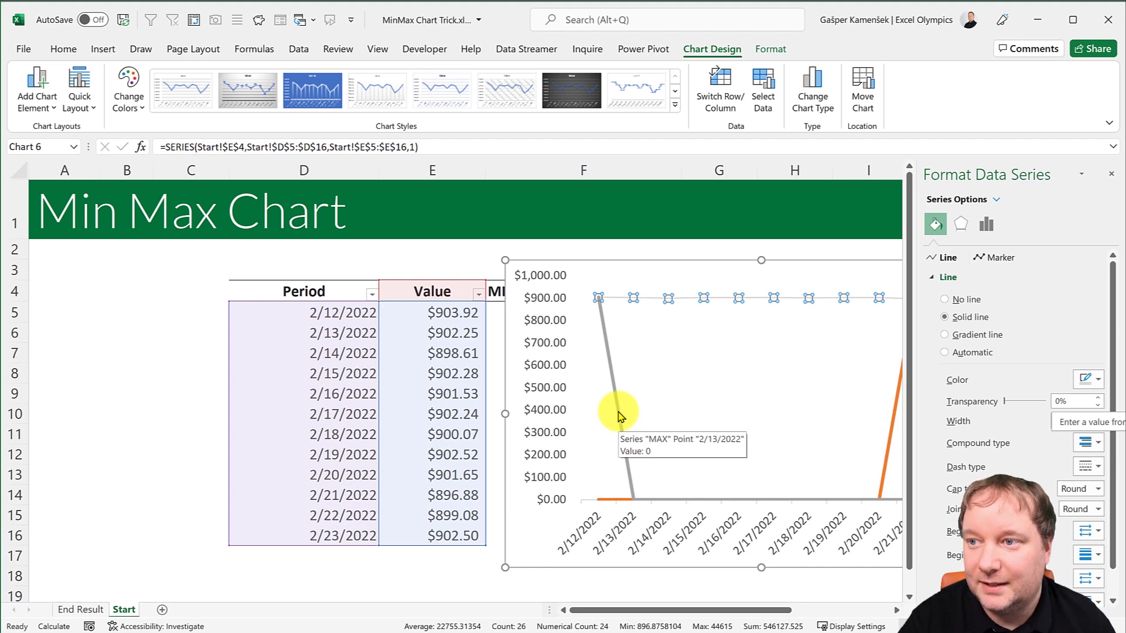
left_click(619, 413)
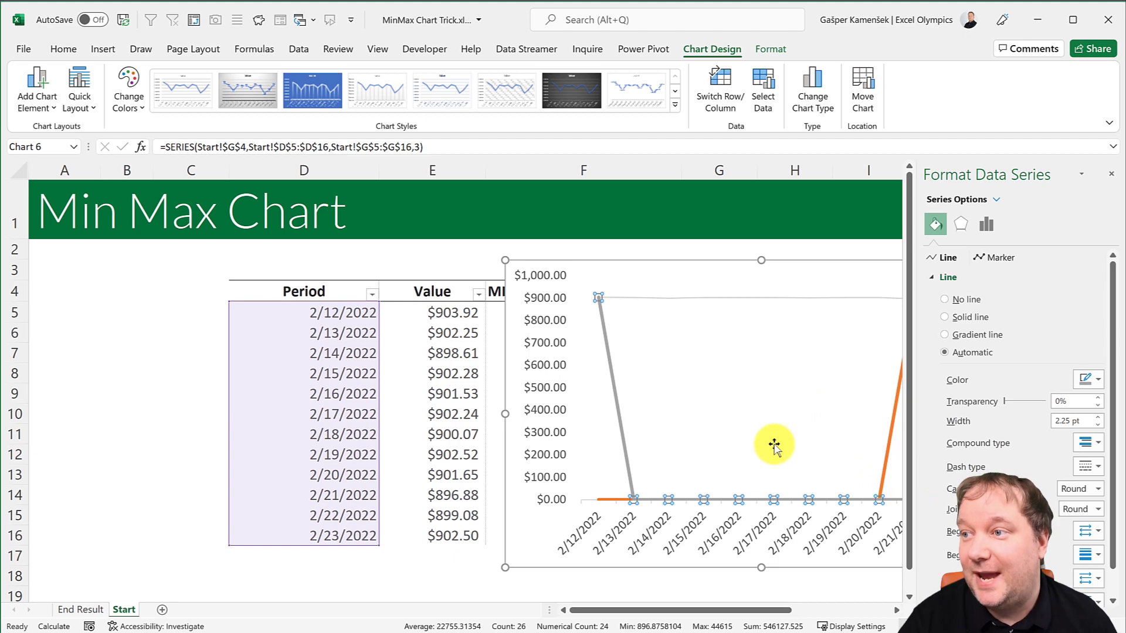
left_click(950, 300)
left_click(989, 258)
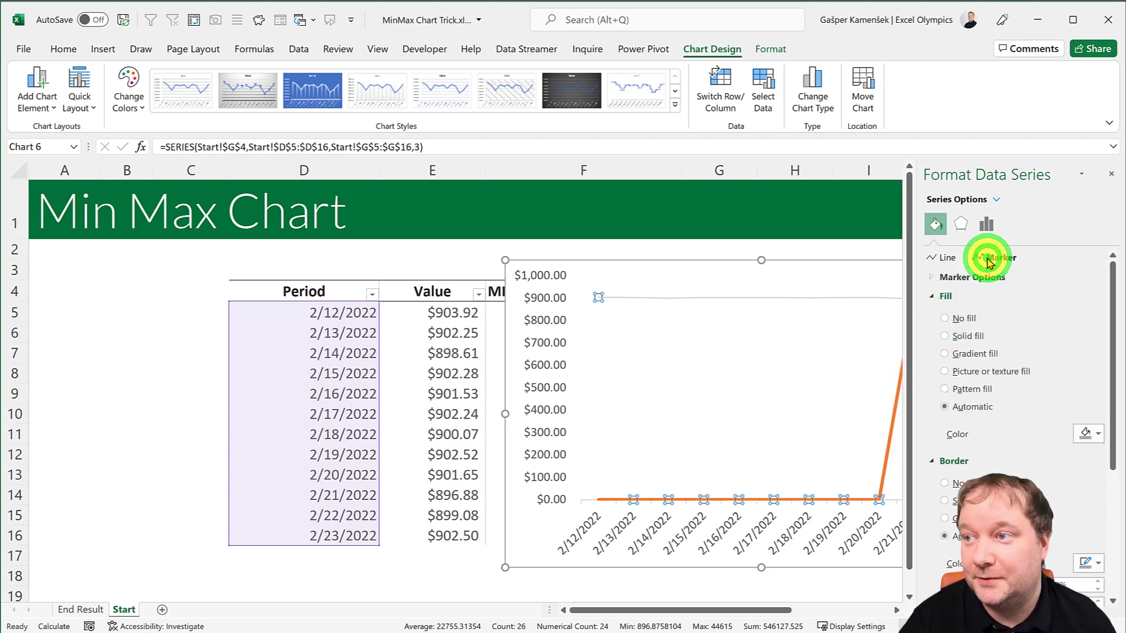
left_click(959, 276)
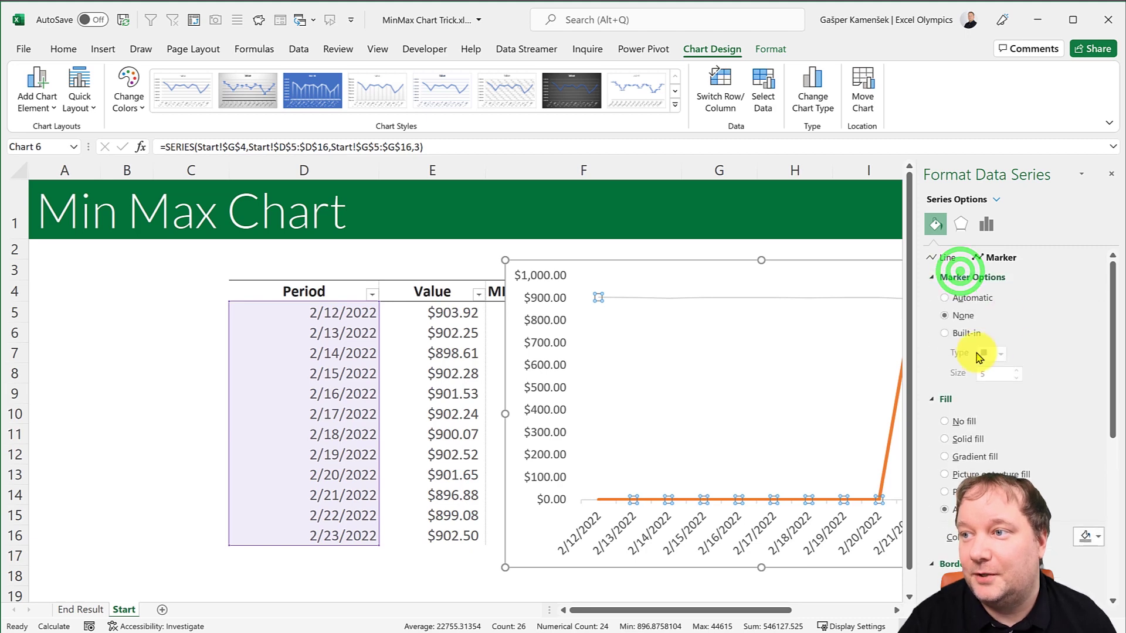
left_click(959, 332)
left_click(1001, 353)
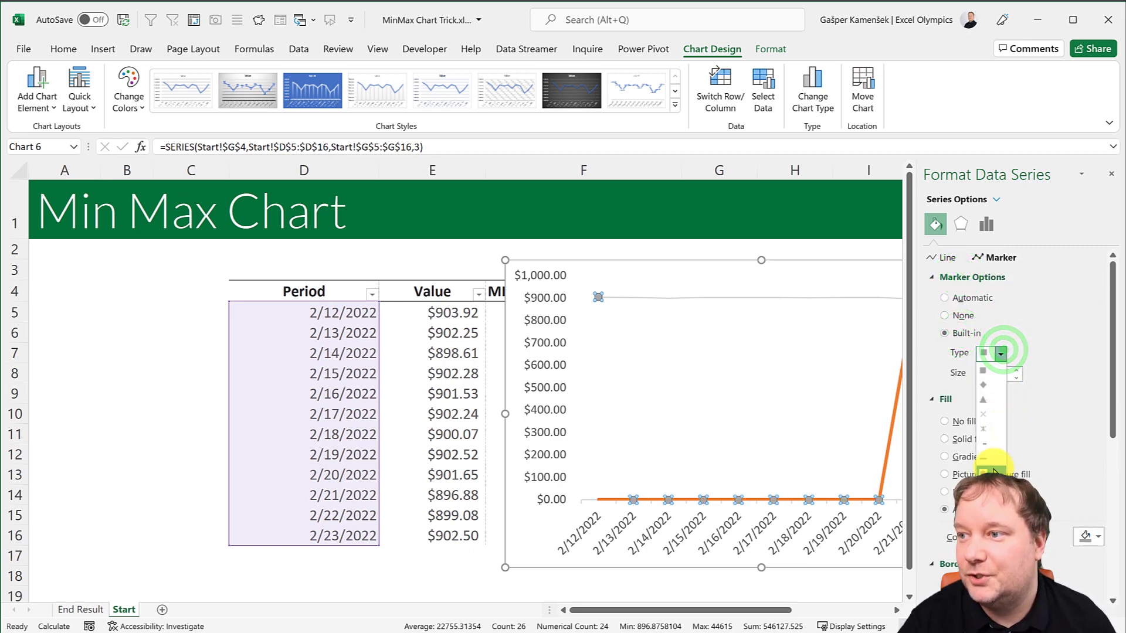
left_click(993, 471)
left_click(1017, 379)
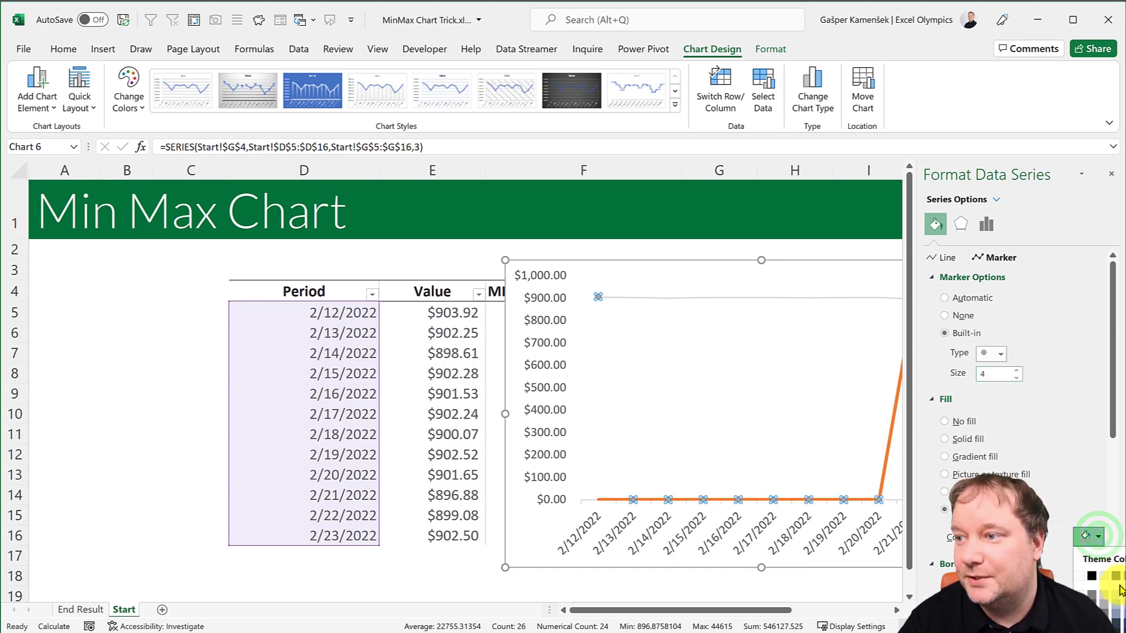
left_click(1103, 592)
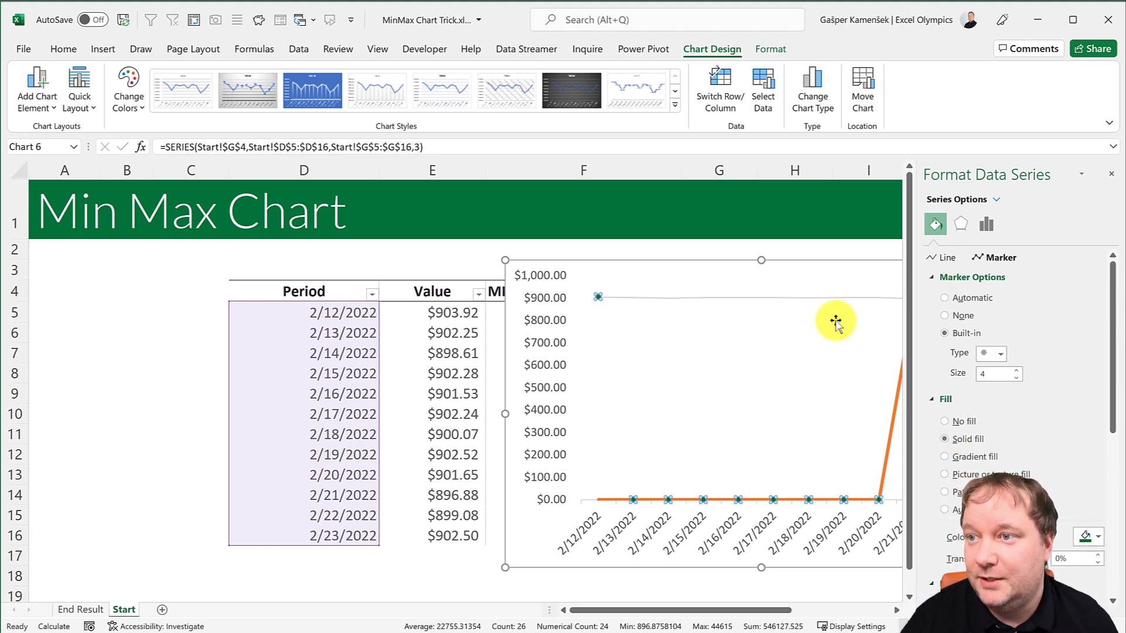
Remove the connecting line from the orange MIN series.
left_click(889, 439)
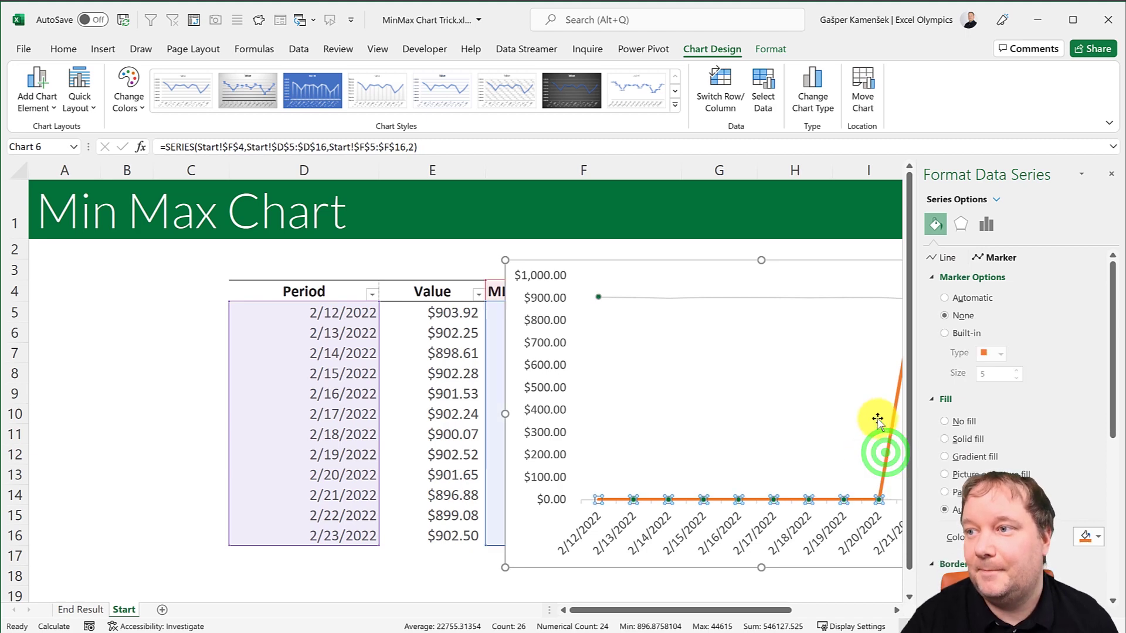
left_click(949, 256)
left_click(949, 300)
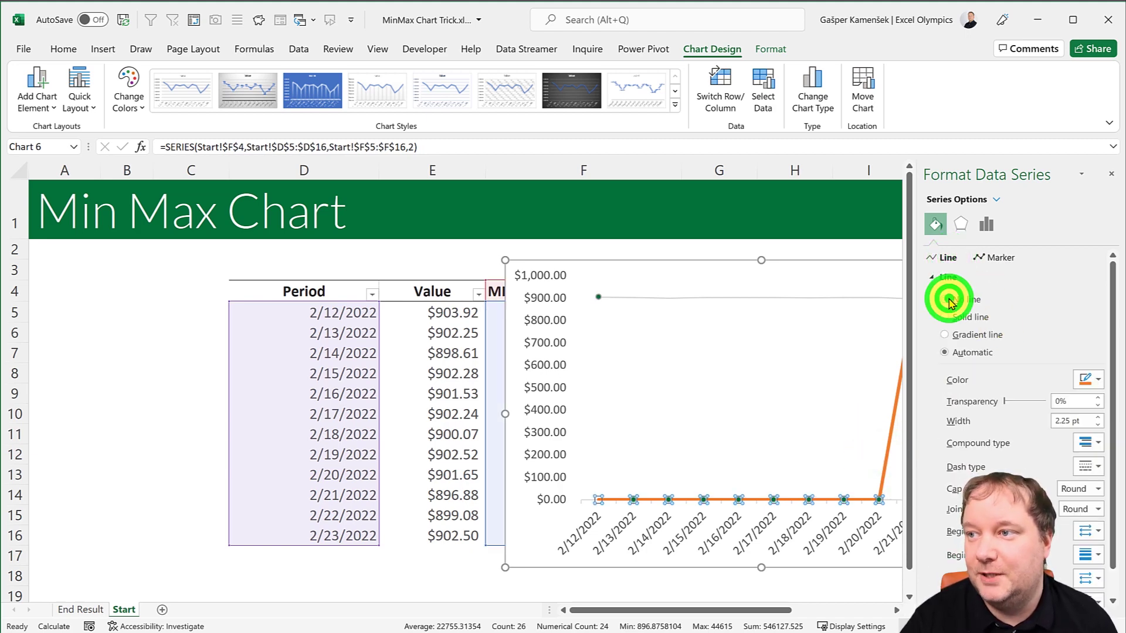
Give the MIN series built-in circle markers at size 4 with a red fill.
left_click(996, 257)
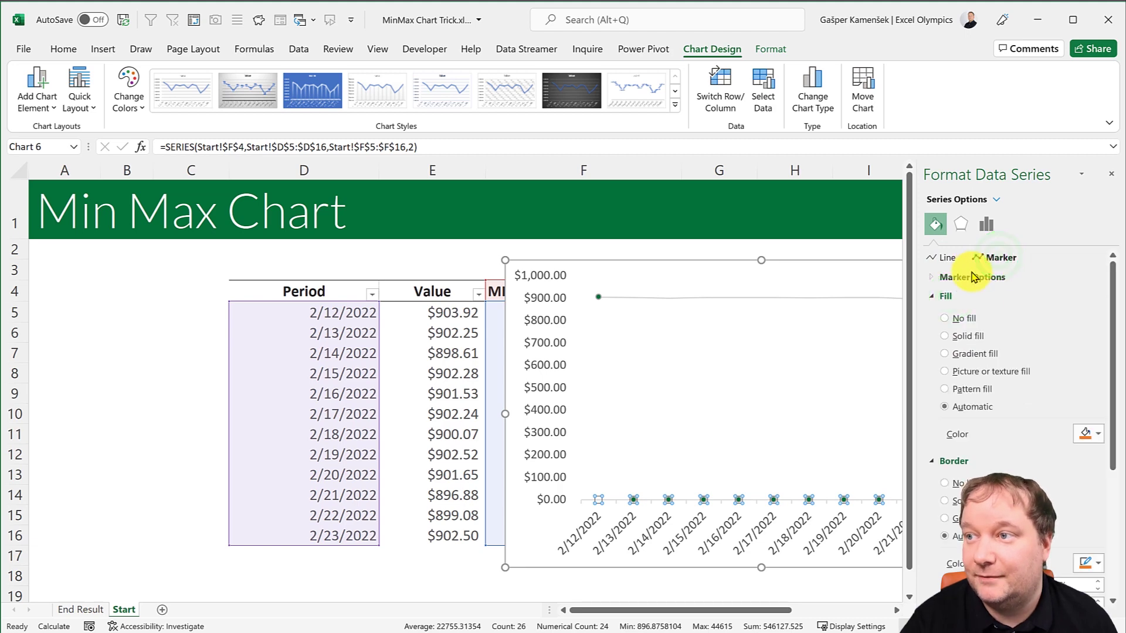
left_click(972, 277)
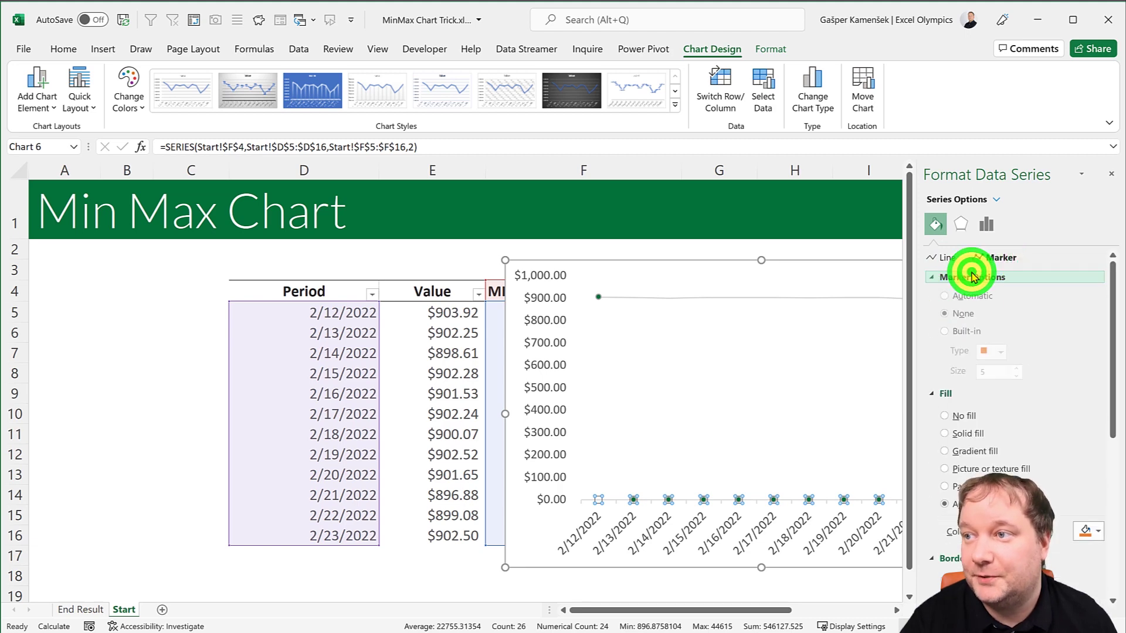
left_click(955, 333)
left_click(1000, 354)
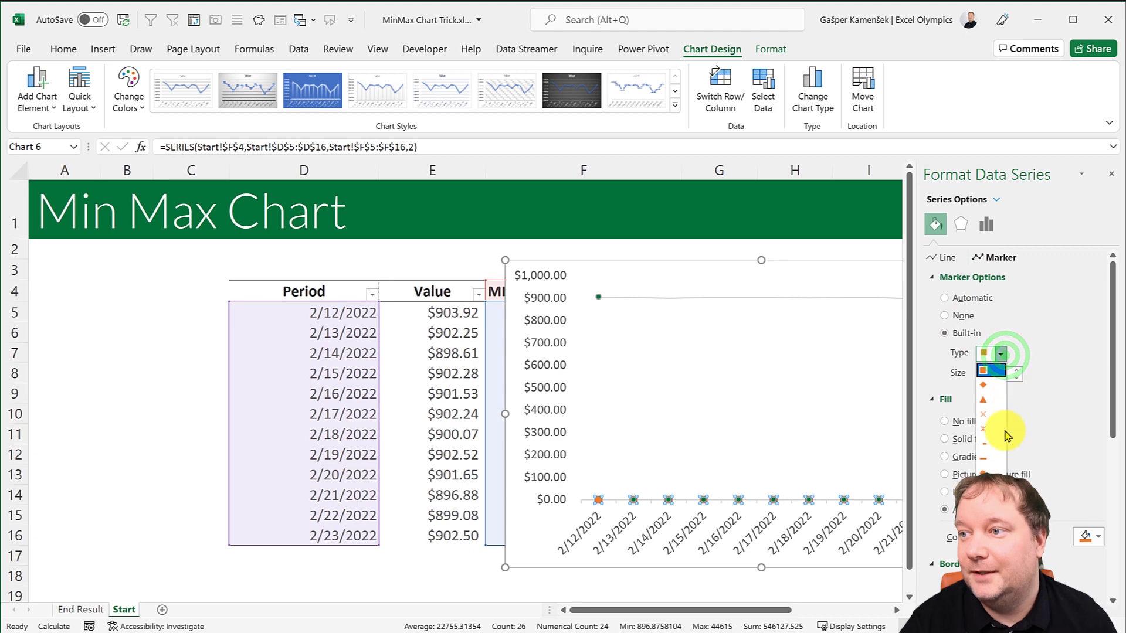
left_click(988, 472)
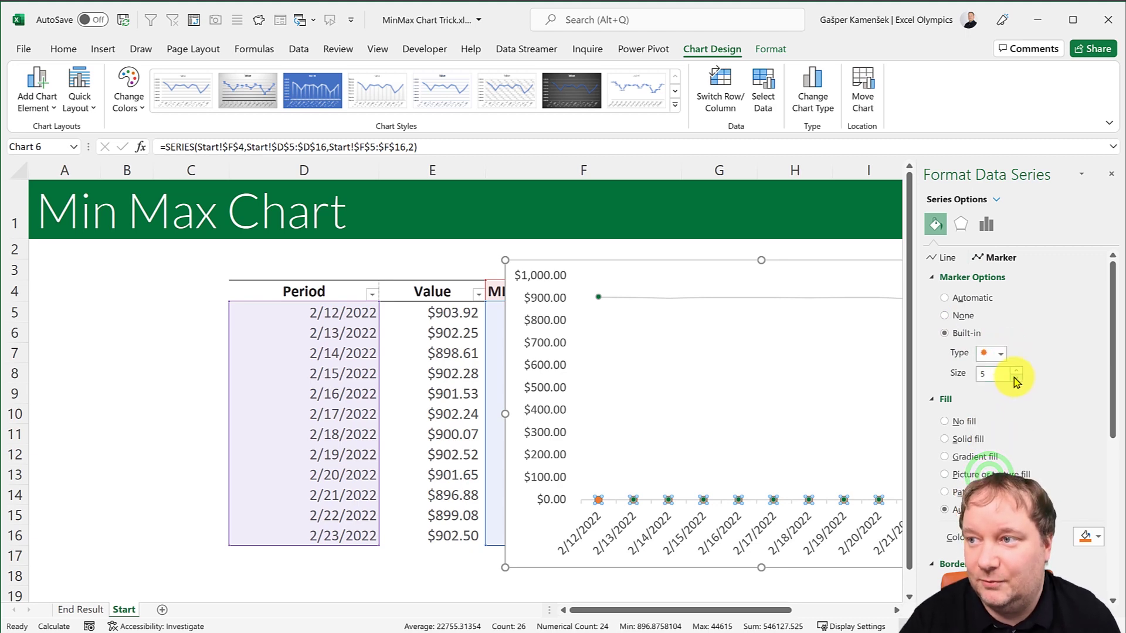
left_click(1016, 378)
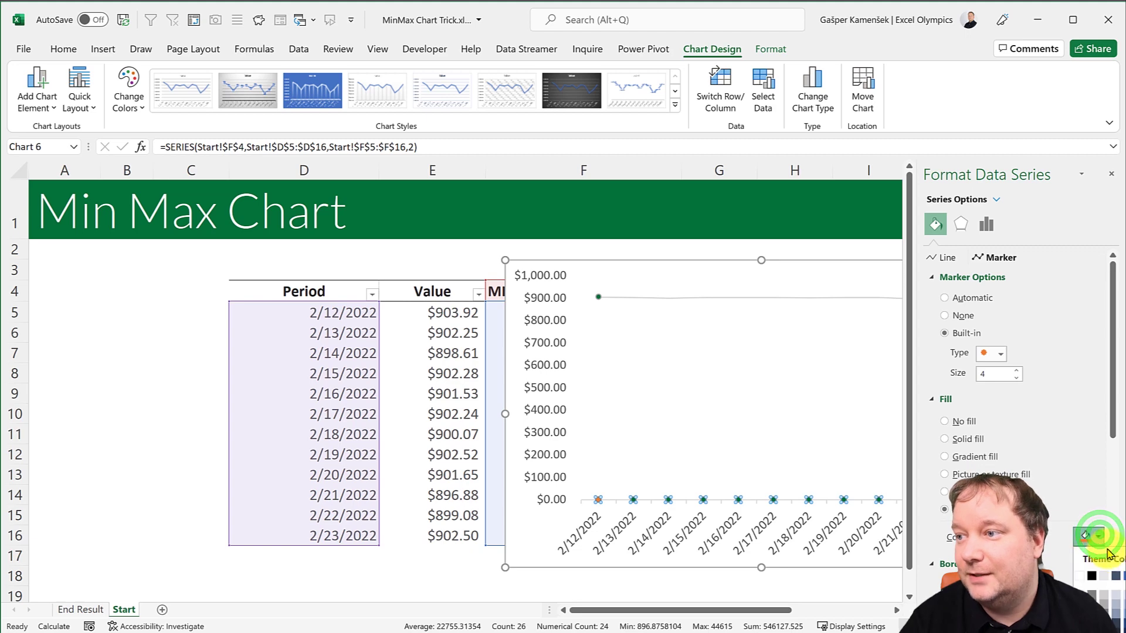
scroll(1088, 434, "down", 5)
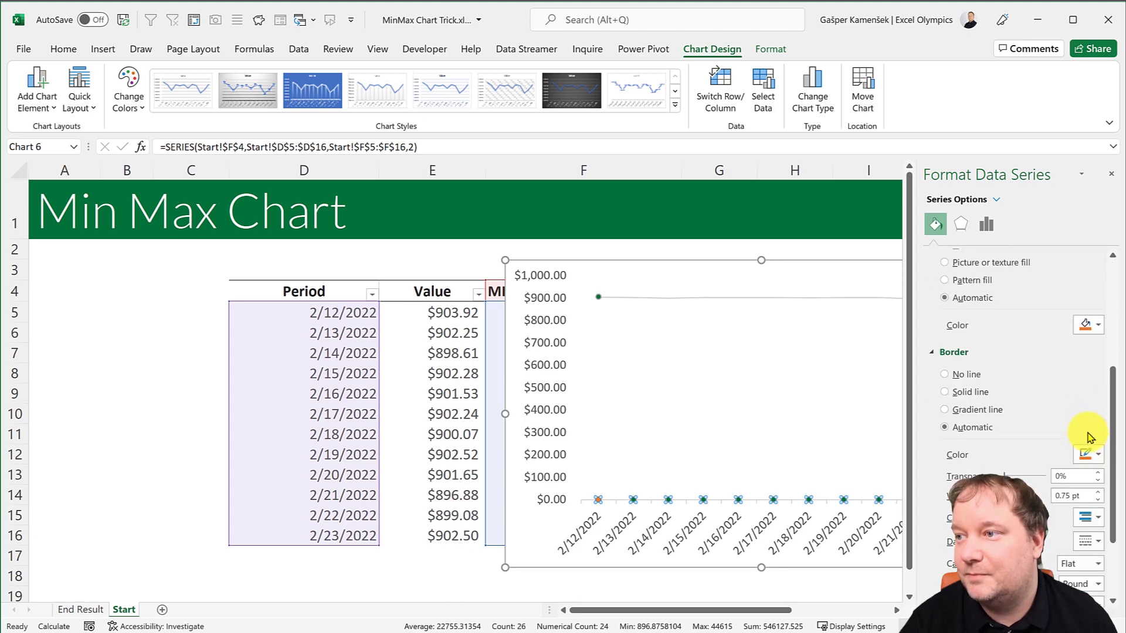
left_click(1098, 323)
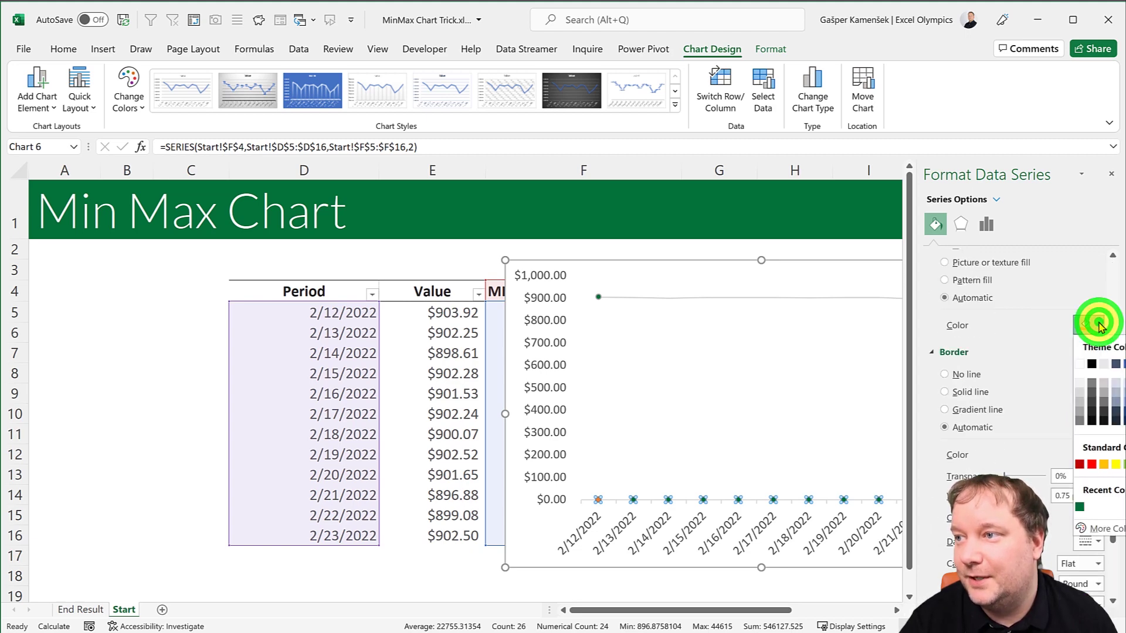
left_click(1082, 465)
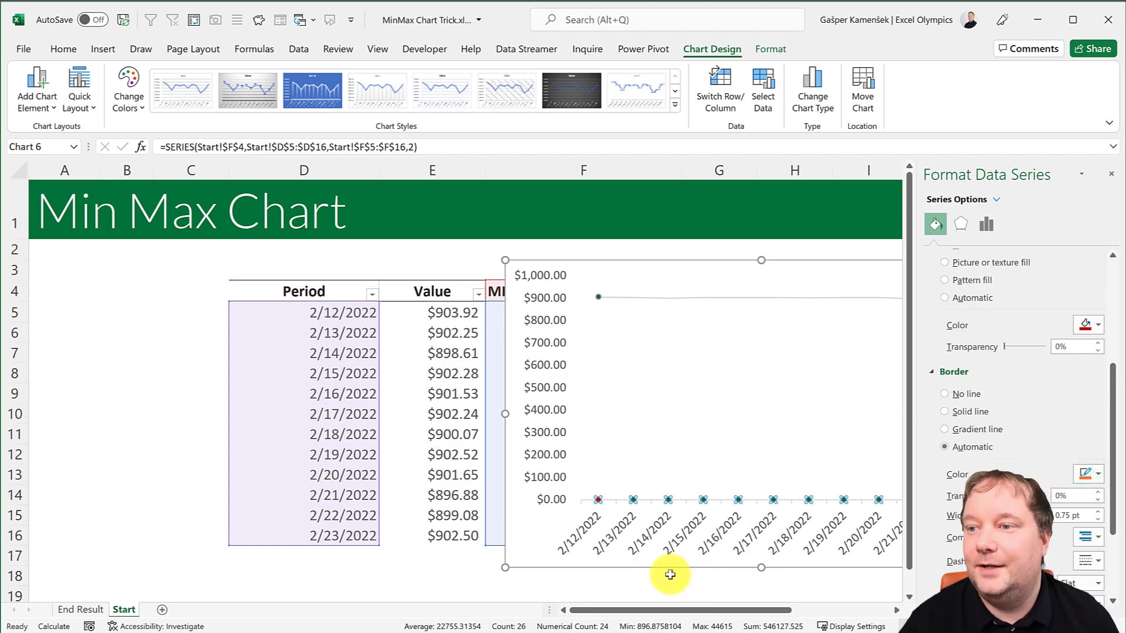
Shift the chart left and add MAX data labels (903.920612 at the peak), opening their full settings.
left_click_drag(722, 264, 466, 271)
left_click(360, 309)
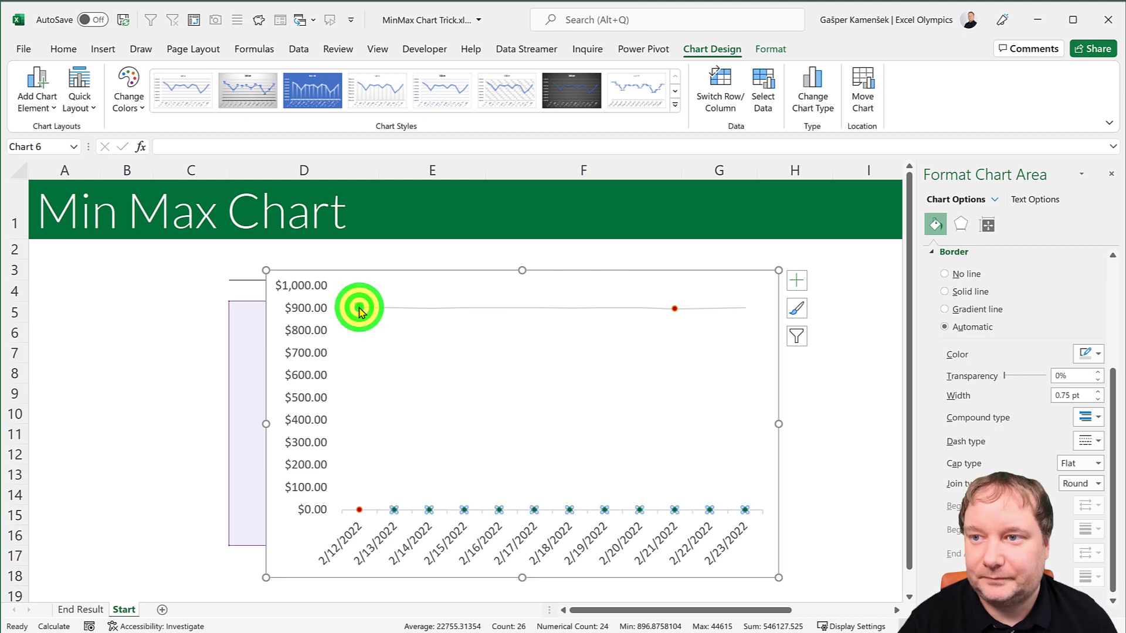
left_click(796, 281)
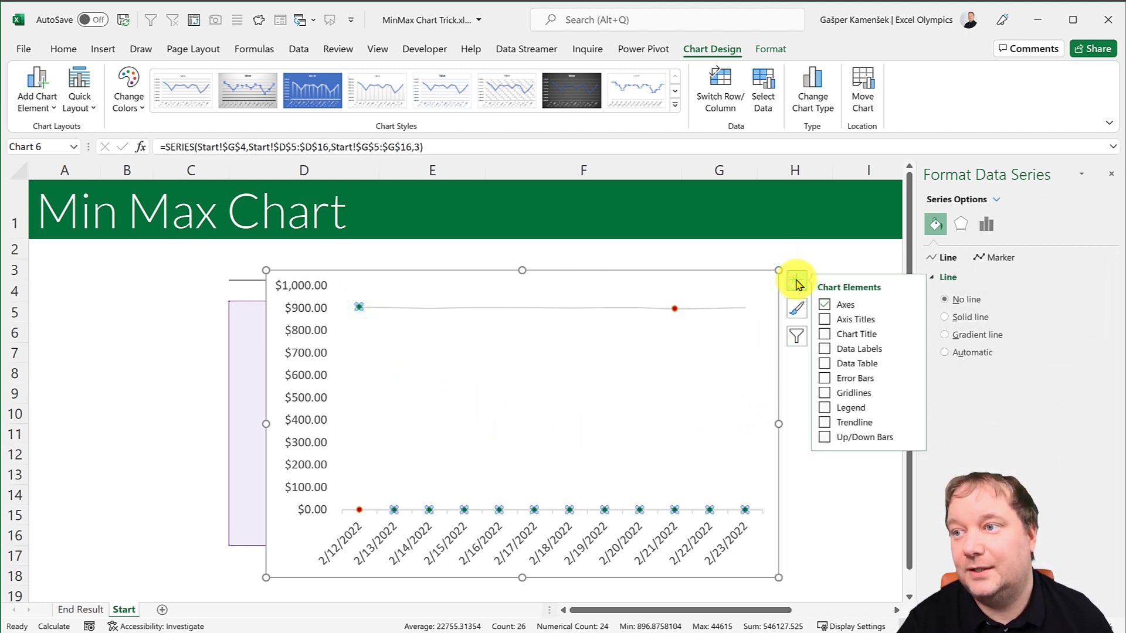
left_click(913, 350)
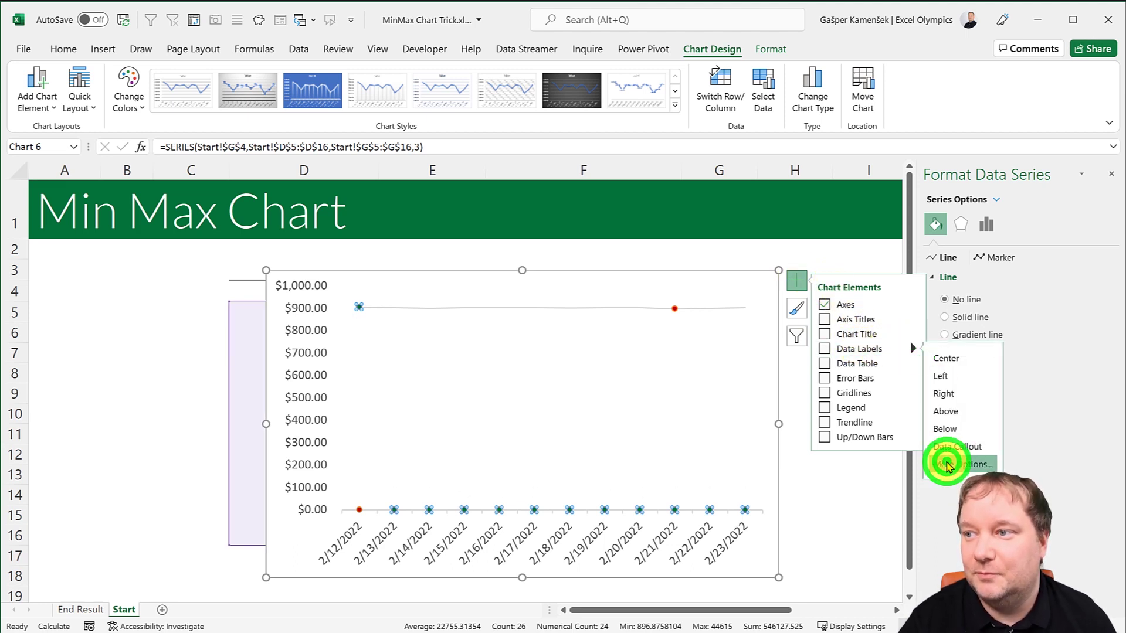
left_click(946, 465)
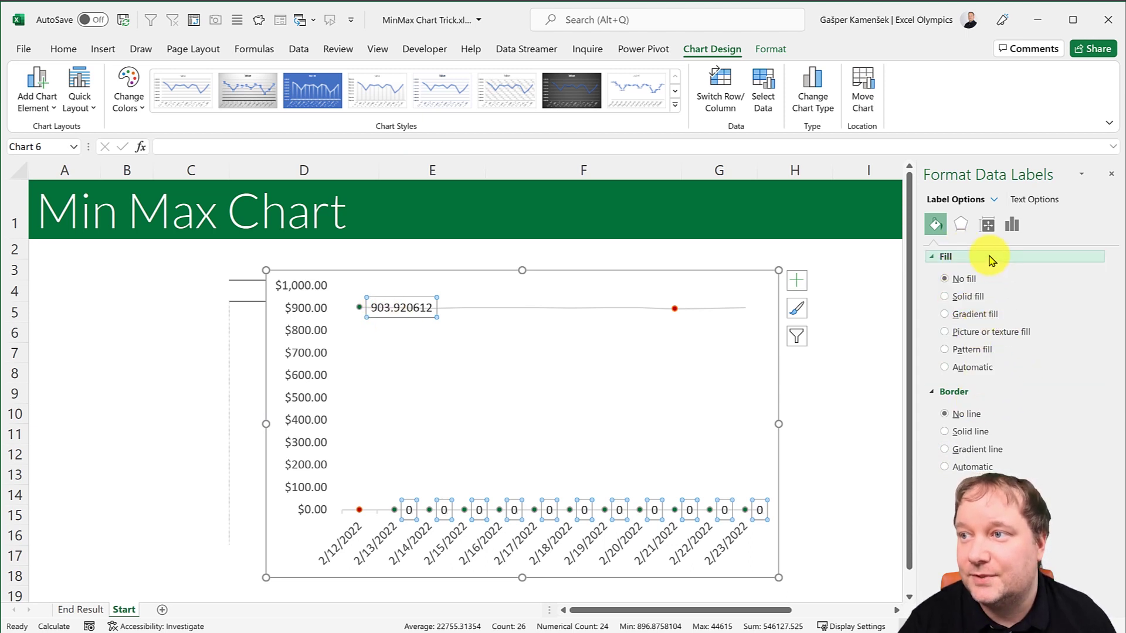
Format the MAX labels: no leader lines, include the date, above the point, two decimals.
left_click(960, 225)
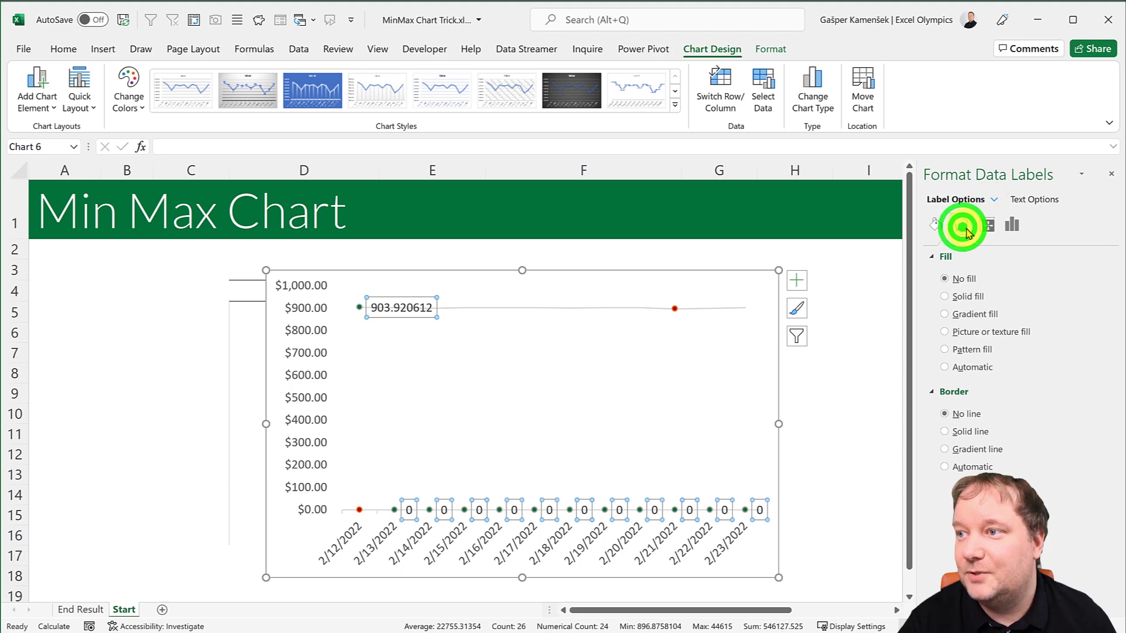
left_click(987, 226)
left_click(1012, 229)
left_click(936, 226)
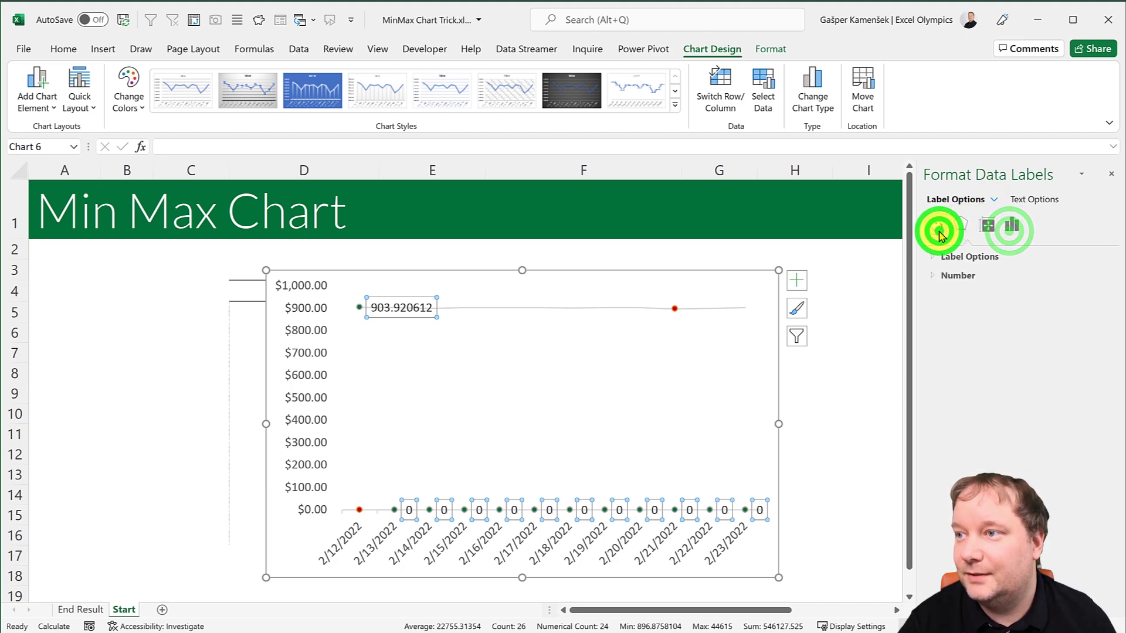
left_click(1009, 226)
left_click(938, 256)
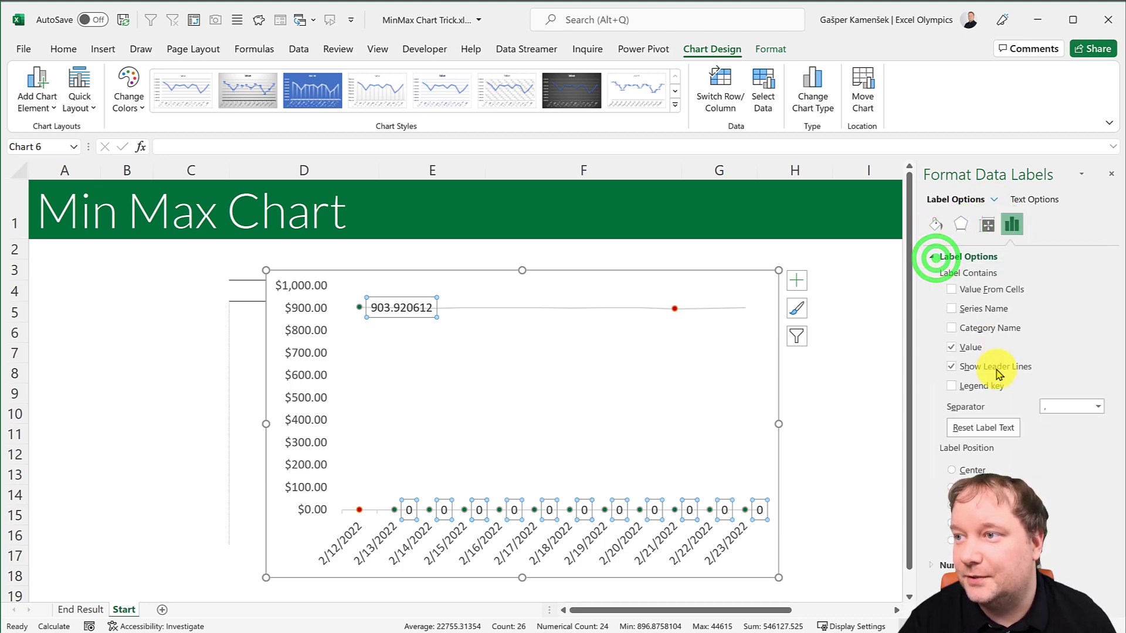
left_click(950, 366)
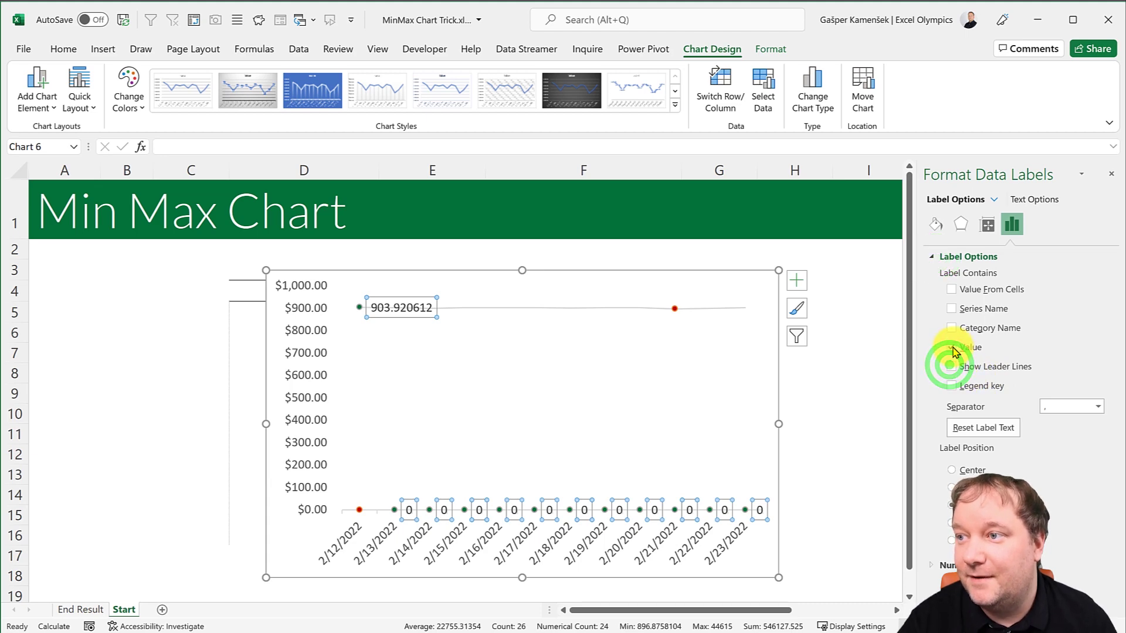
left_click(951, 328)
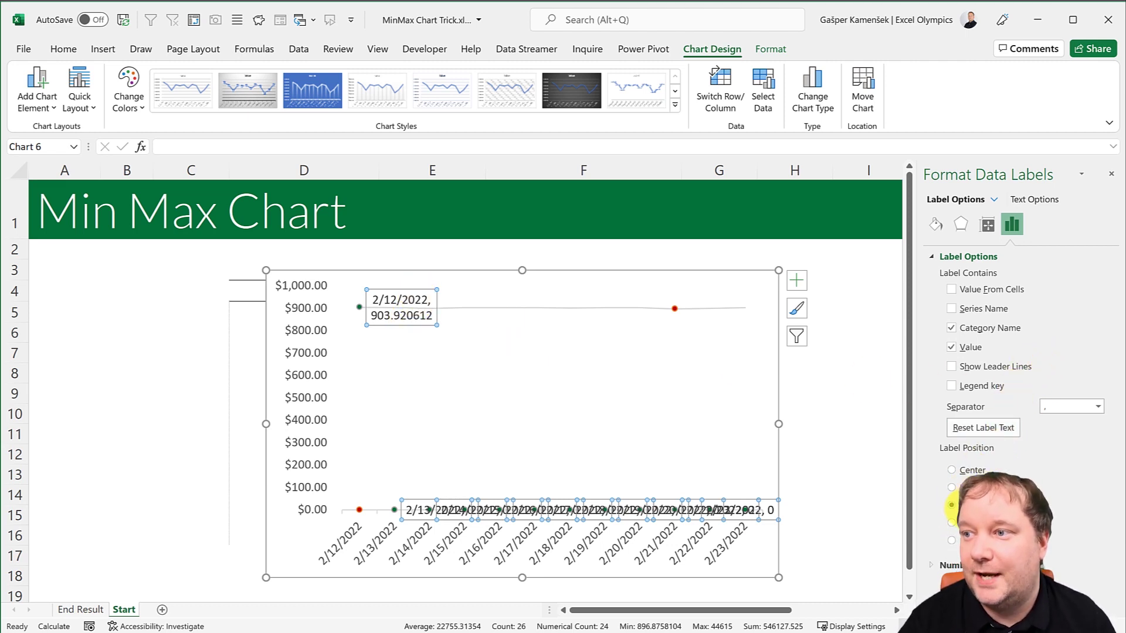
left_click(951, 523)
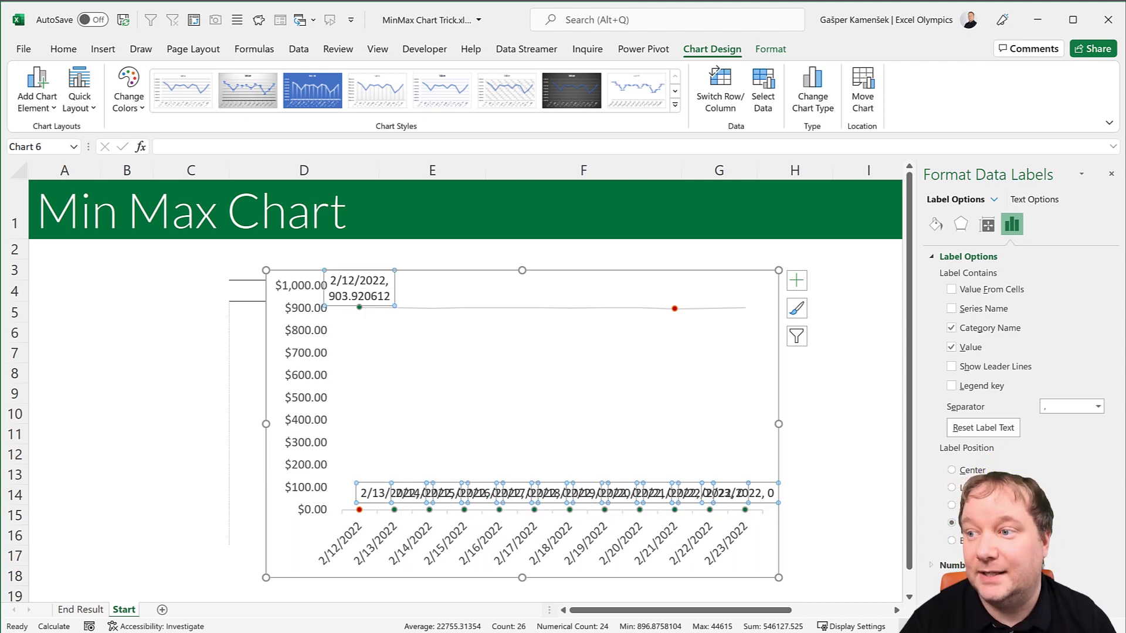
left_click(937, 565)
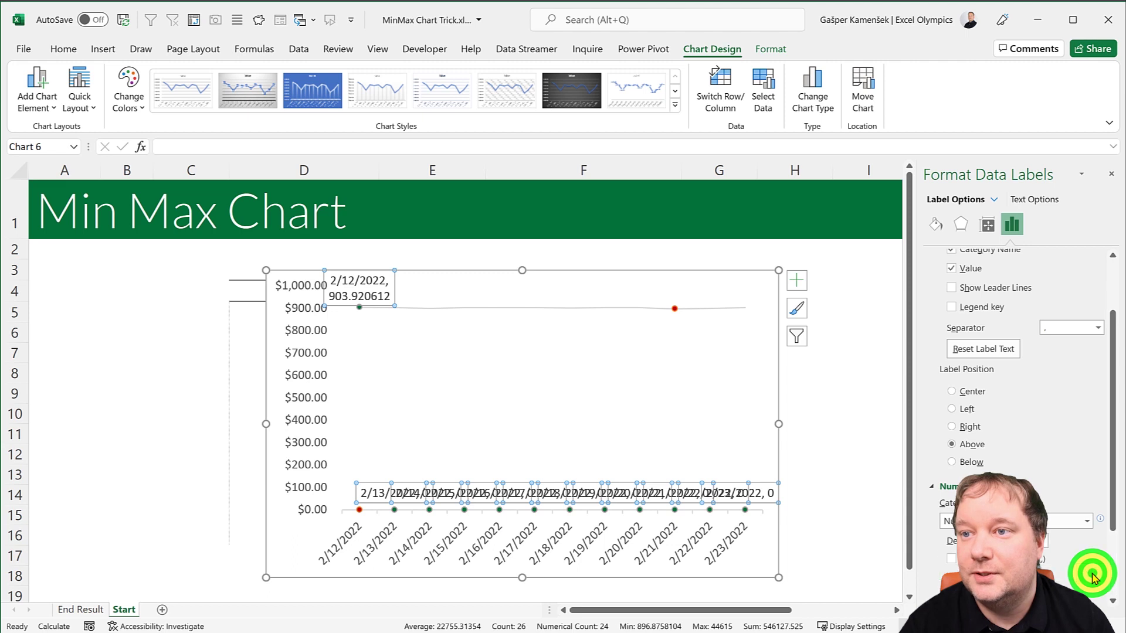
left_click(1094, 577)
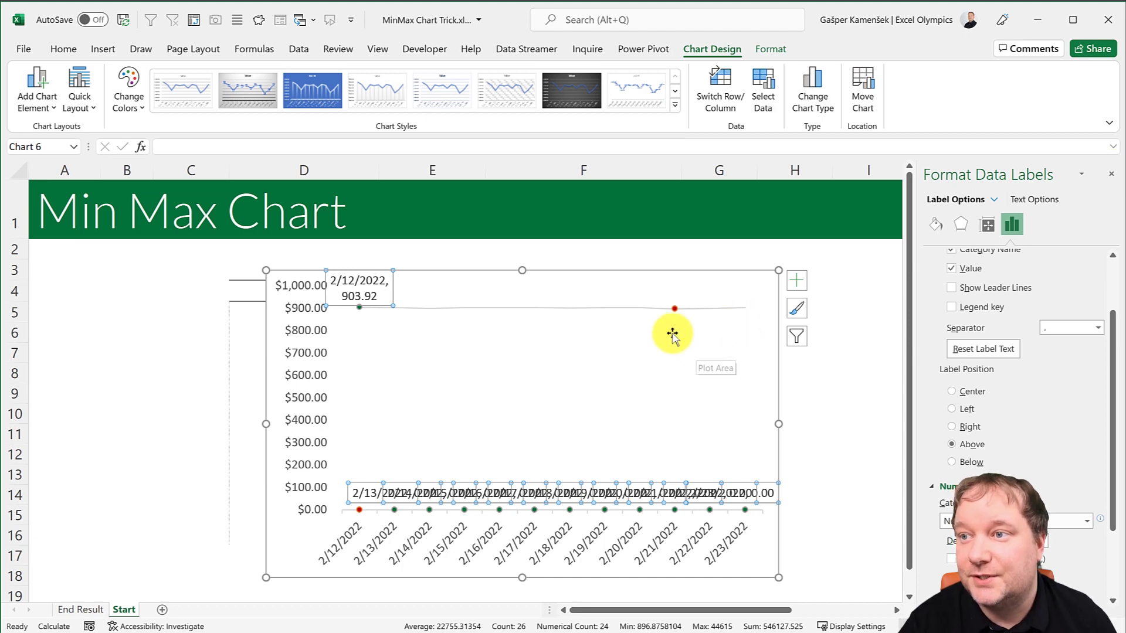
Add data labels to the MIN series and open their full settings.
left_click(674, 310)
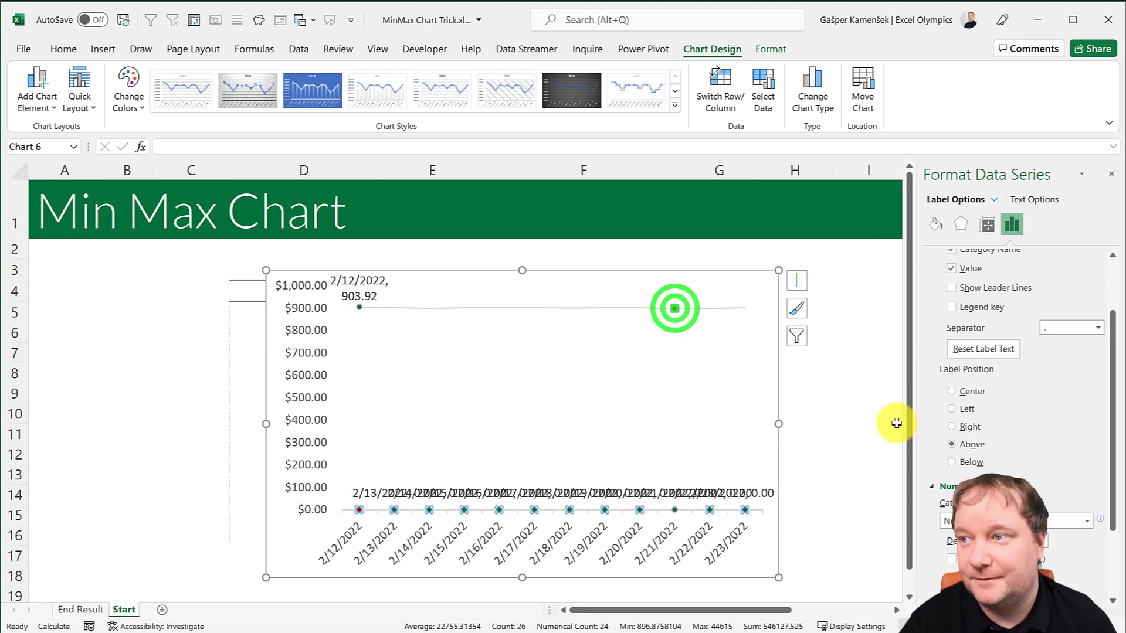
left_click(936, 226)
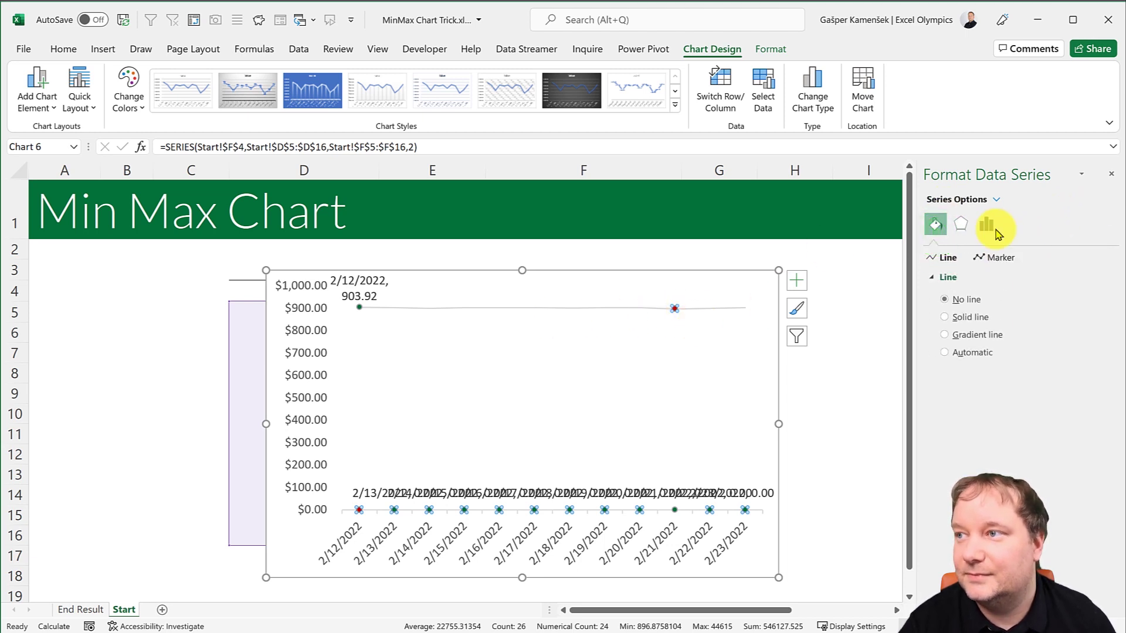
left_click(1110, 173)
left_click(796, 281)
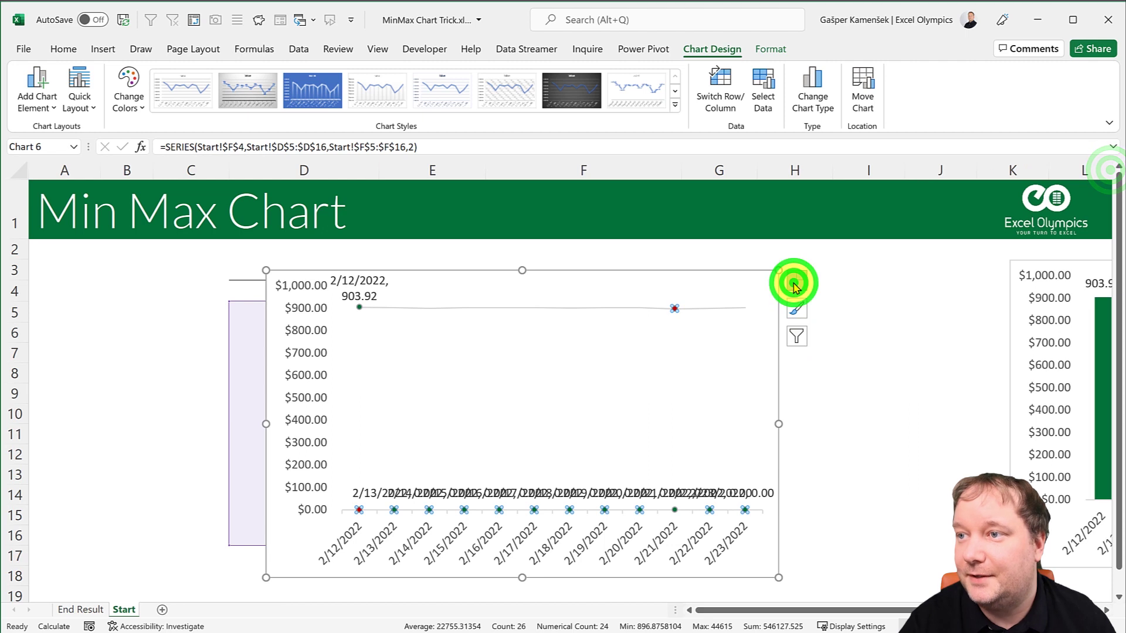
left_click(913, 348)
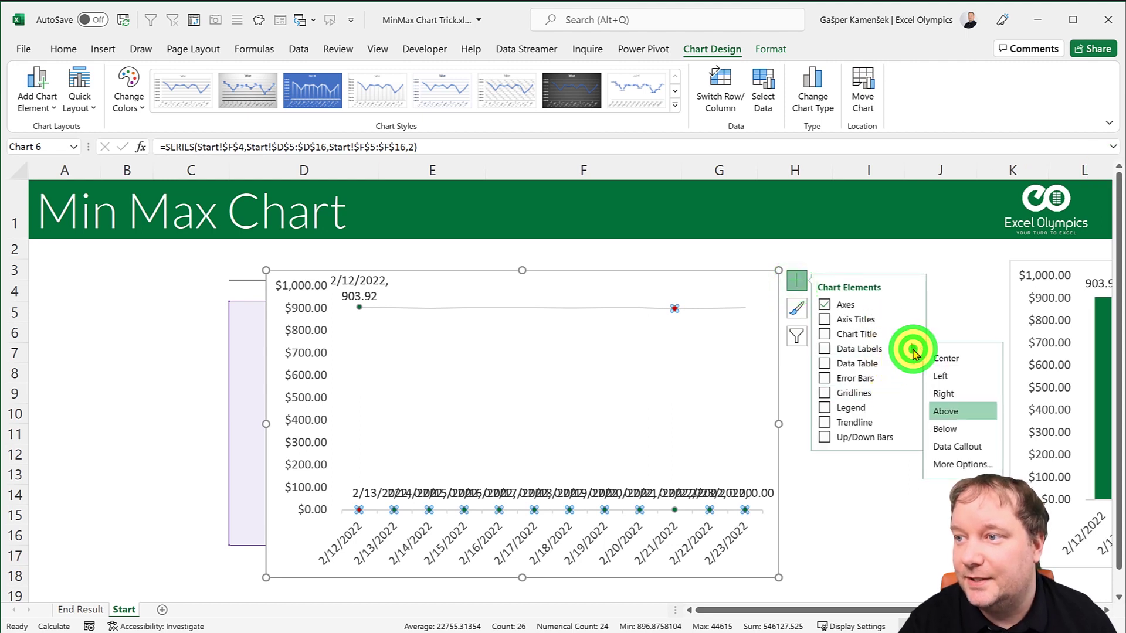
left_click(961, 463)
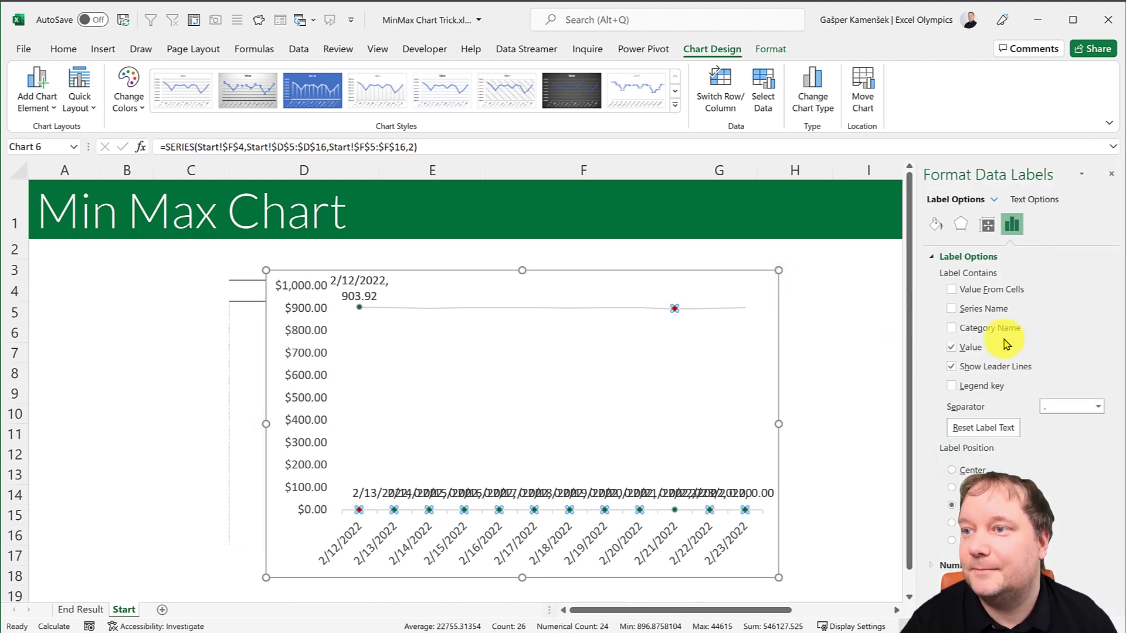
Format the MIN labels: no leader lines, include the date, below the point, two decimals.
left_click(951, 367)
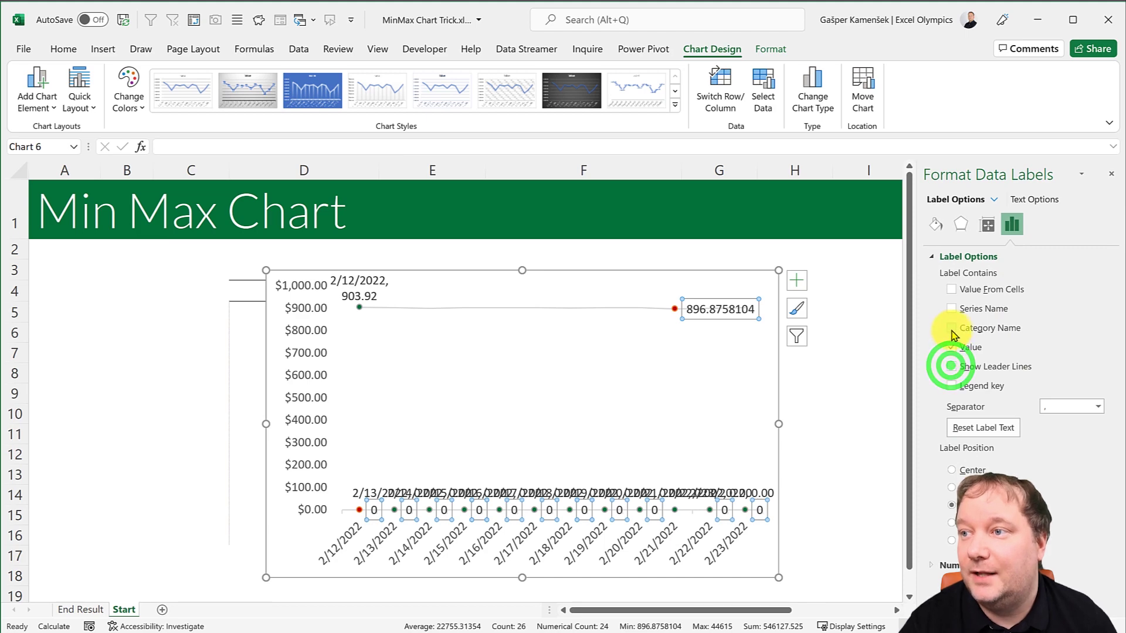
left_click(951, 328)
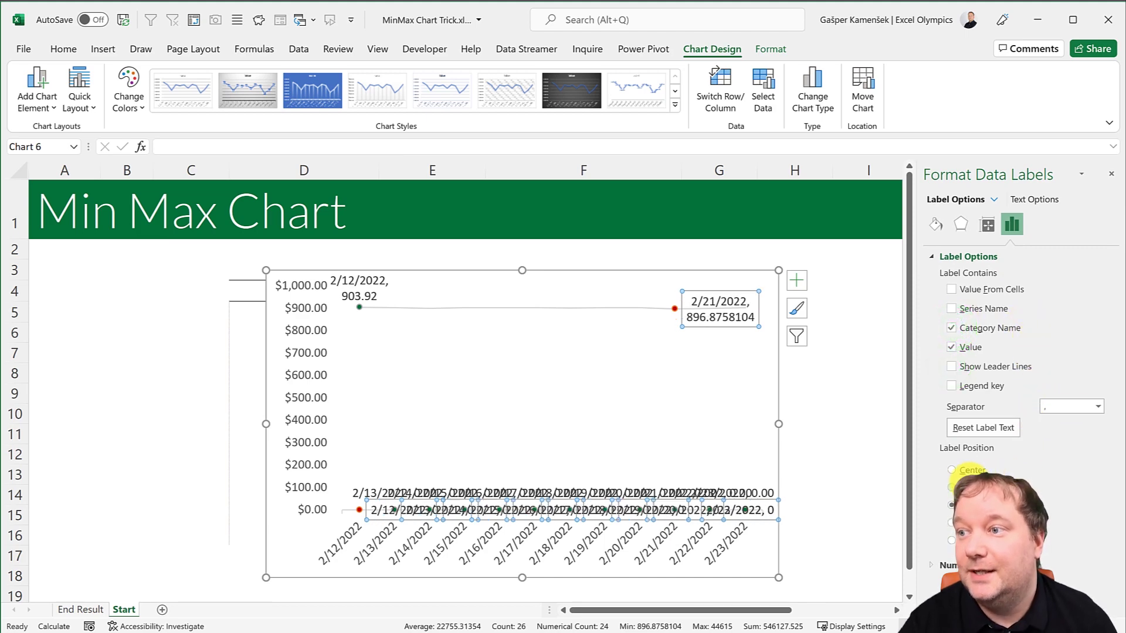
left_click(951, 536)
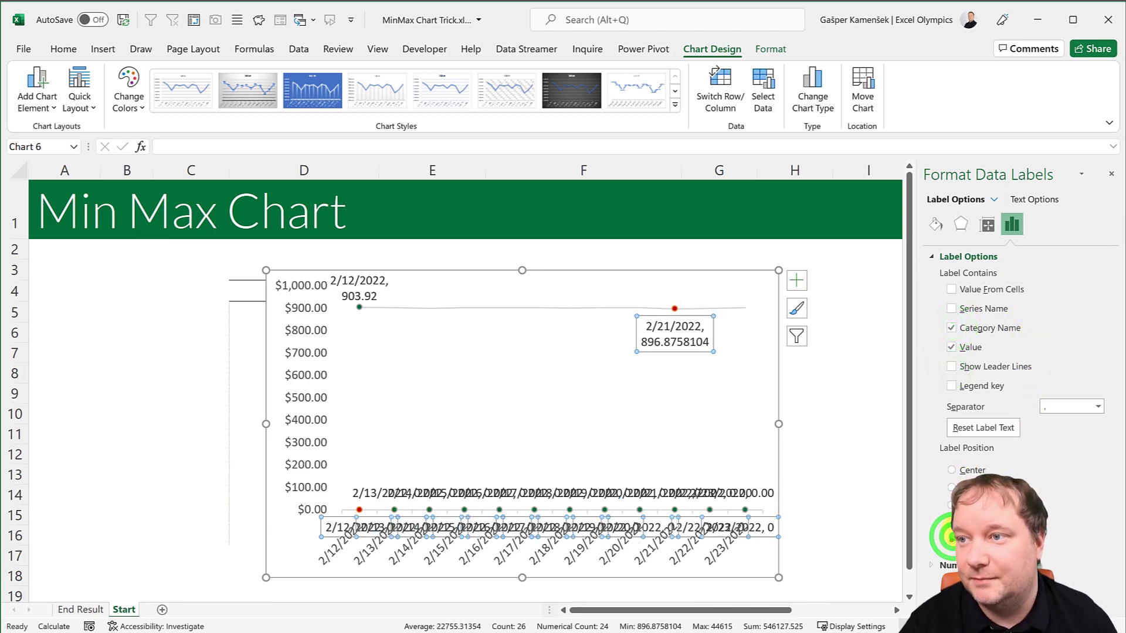
left_click(928, 566)
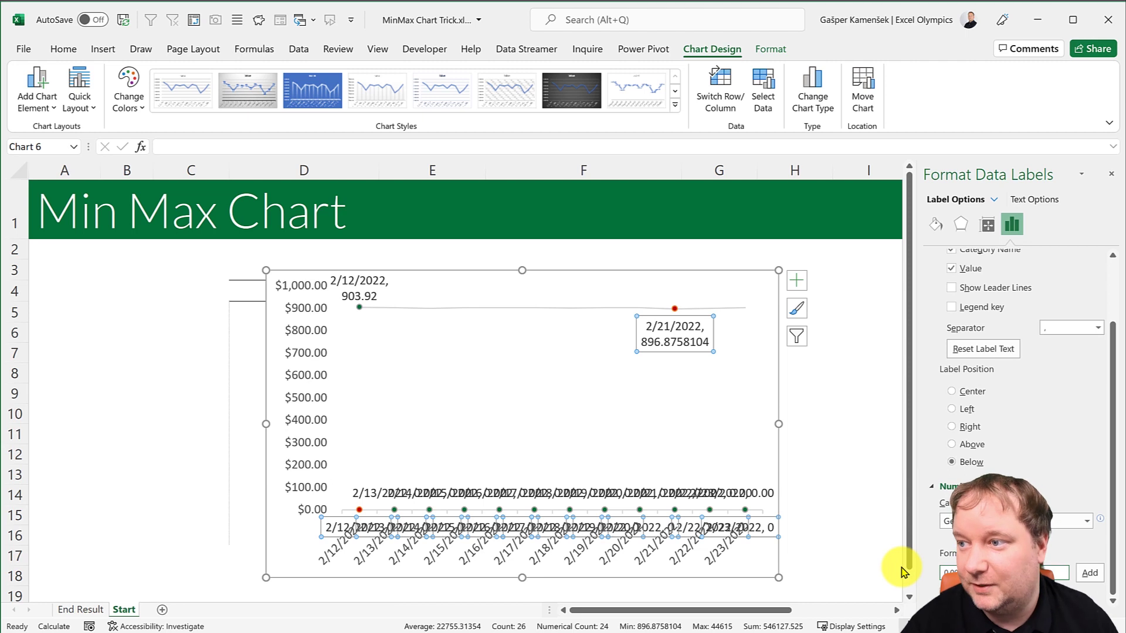
left_click(1098, 576)
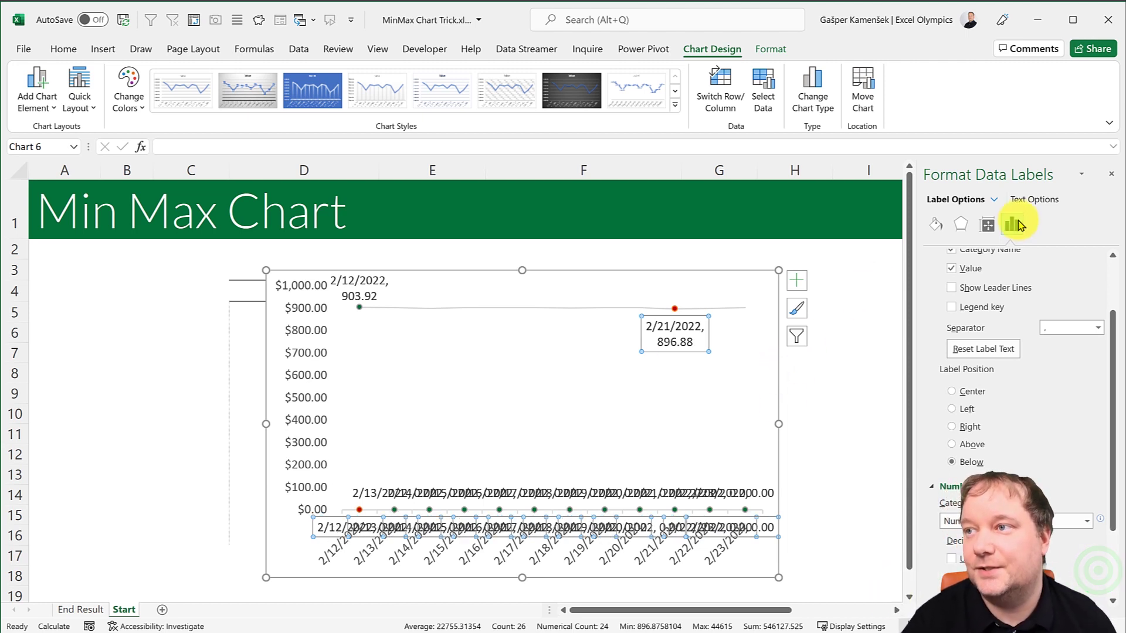
Close the label pane, shift the chart right, and compare against the End Result sheet.
left_click(1114, 177)
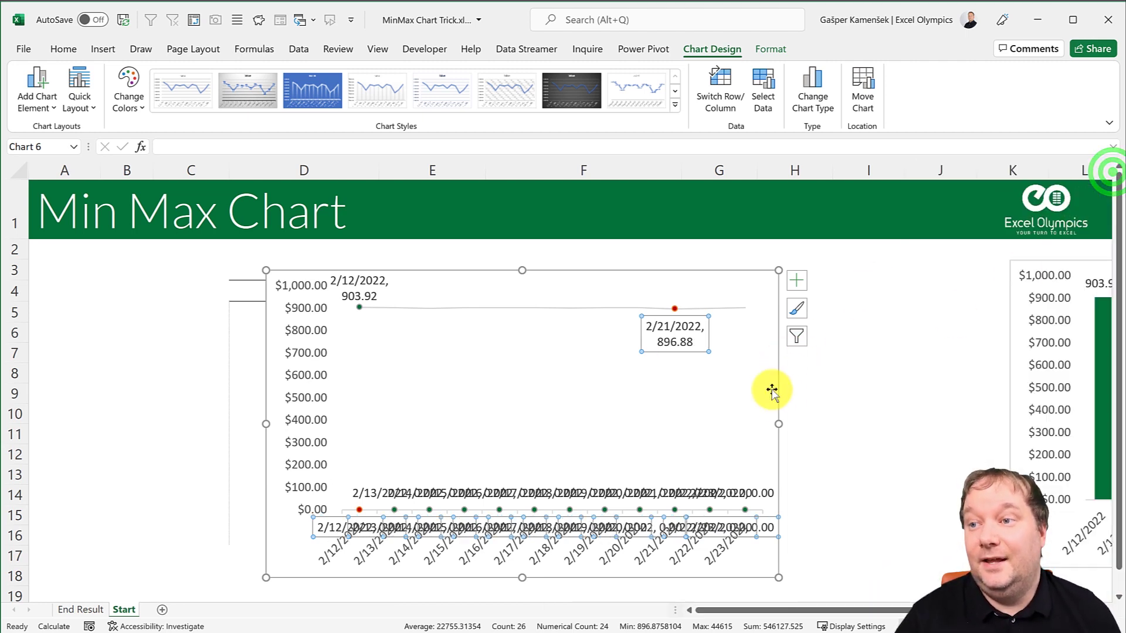
left_click_drag(435, 276, 624, 271)
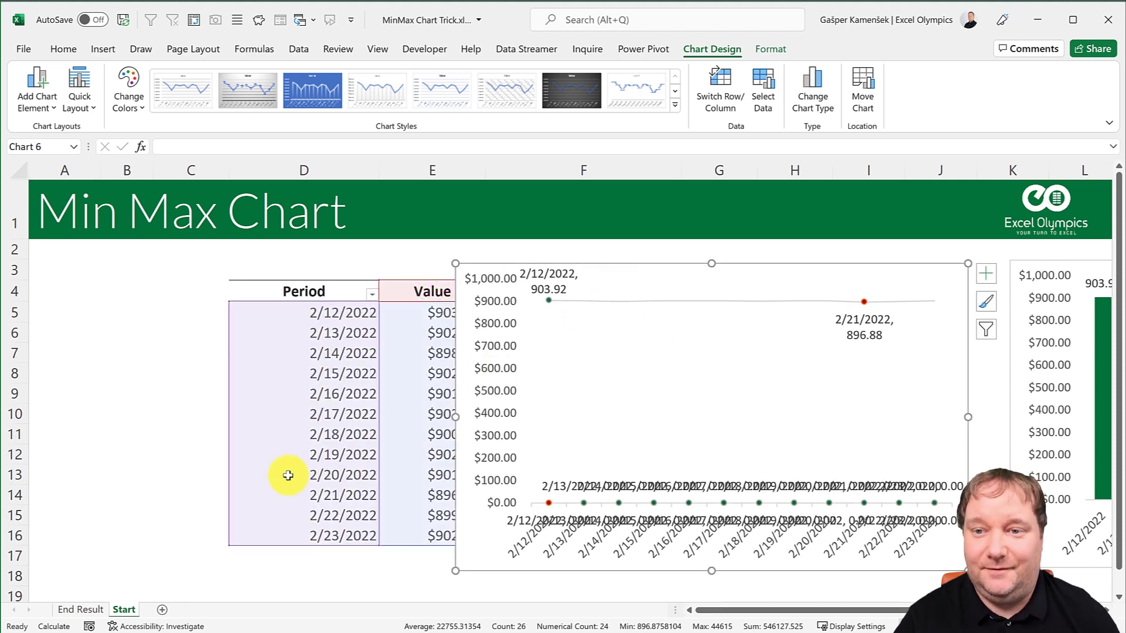
left_click(70, 609)
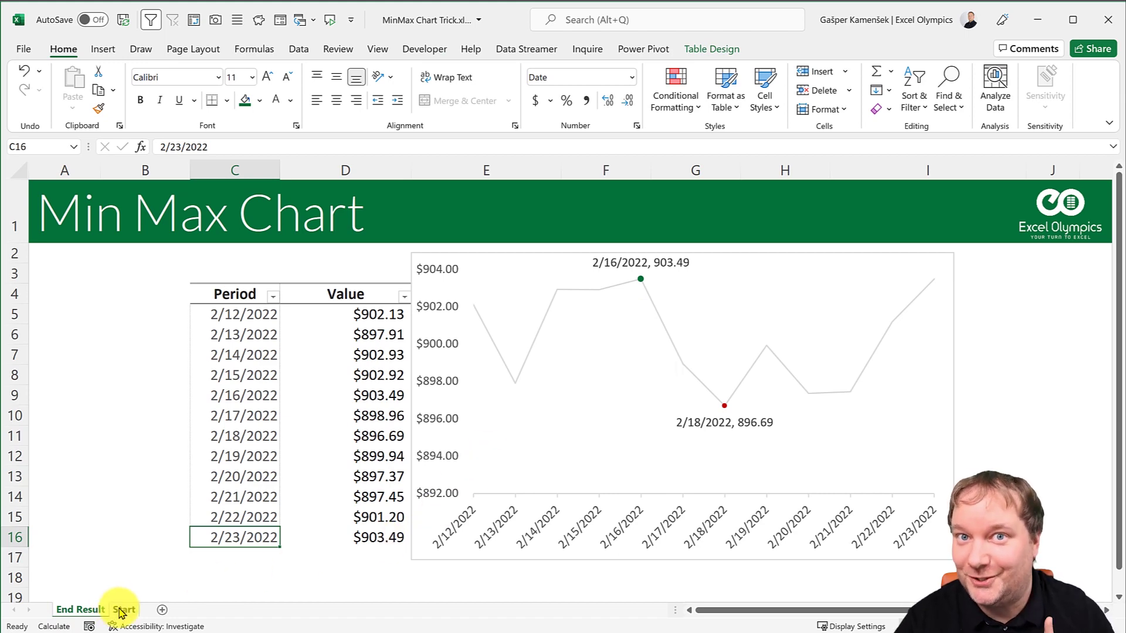
left_click(122, 610)
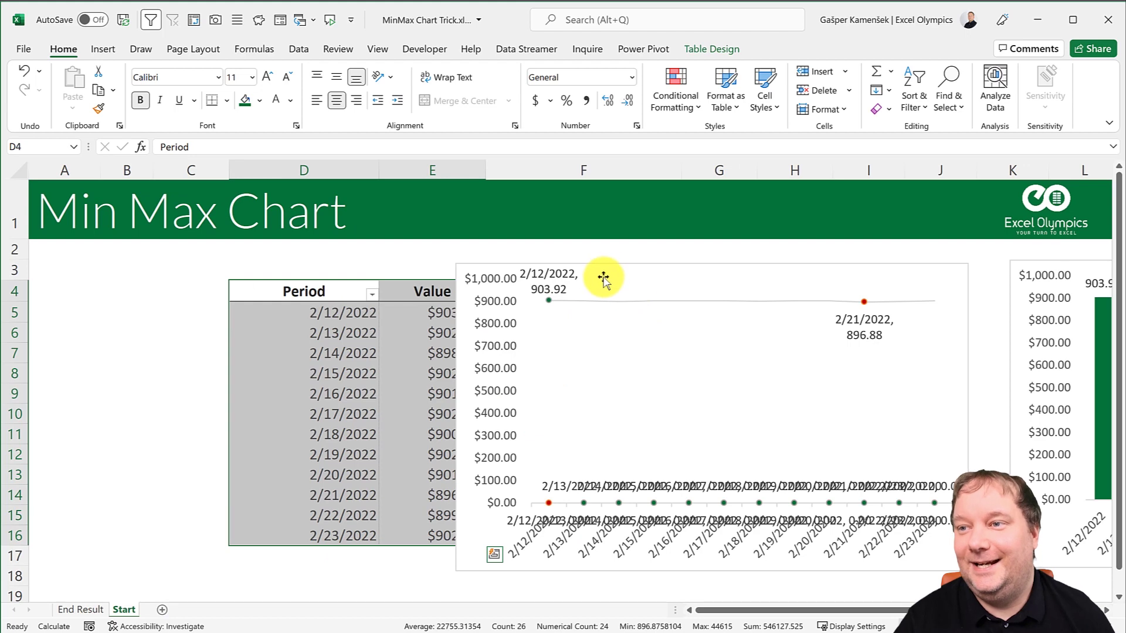
Move the column chart further right and reposition the line chart with its top at row 3.
left_click_drag(608, 270, 640, 282)
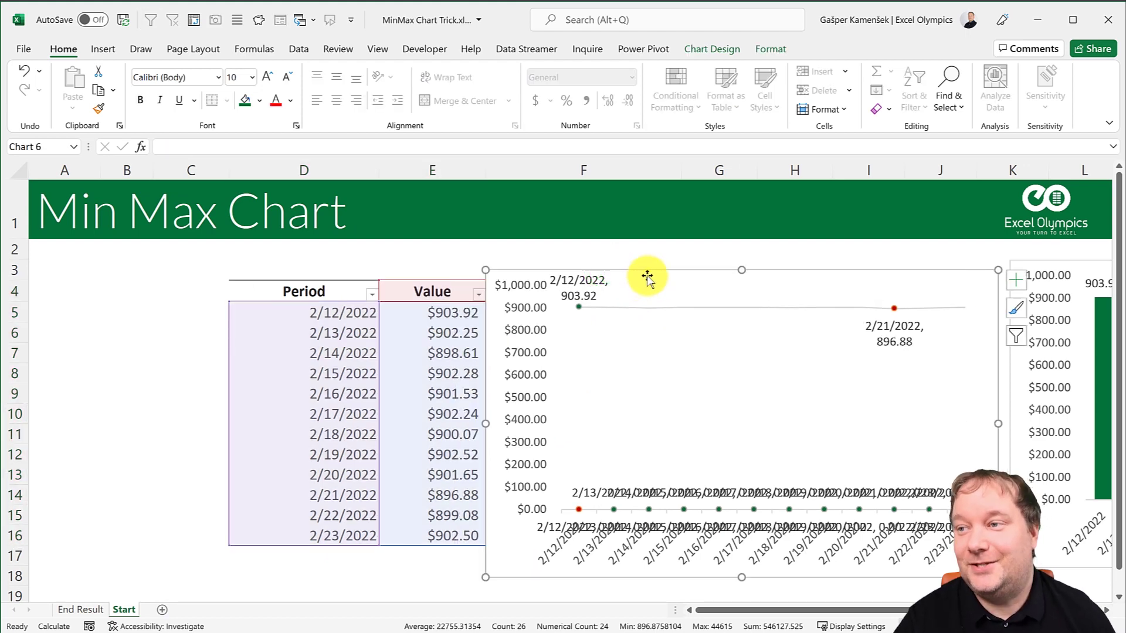
left_click(1045, 263)
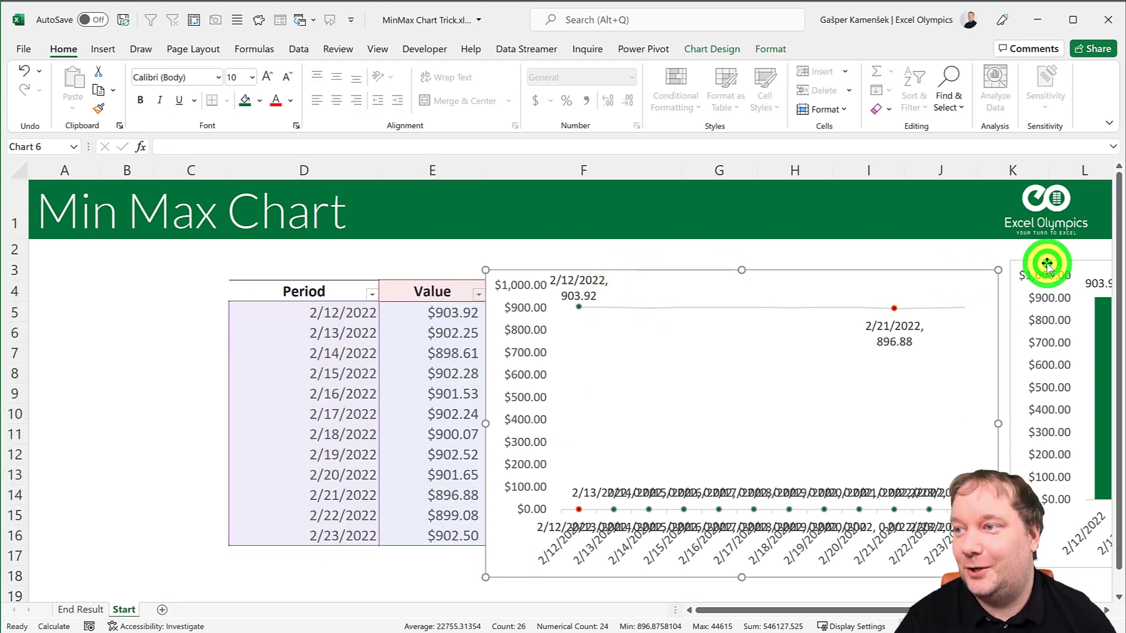
left_click_drag(1046, 263, 1116, 253)
left_click(674, 275)
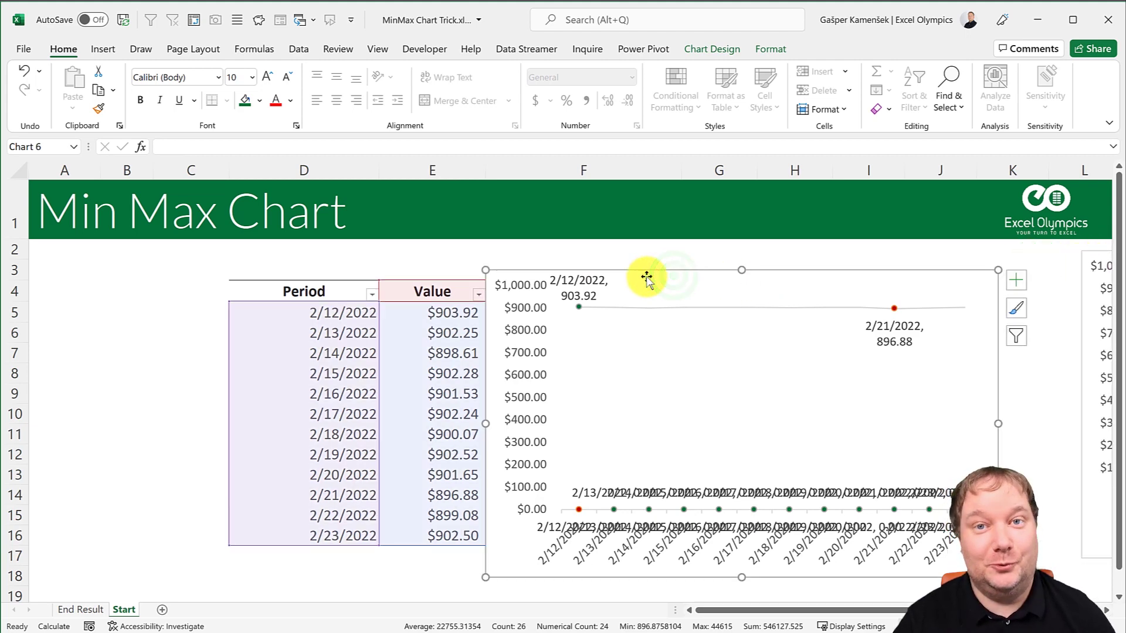
left_click_drag(636, 278, 641, 332)
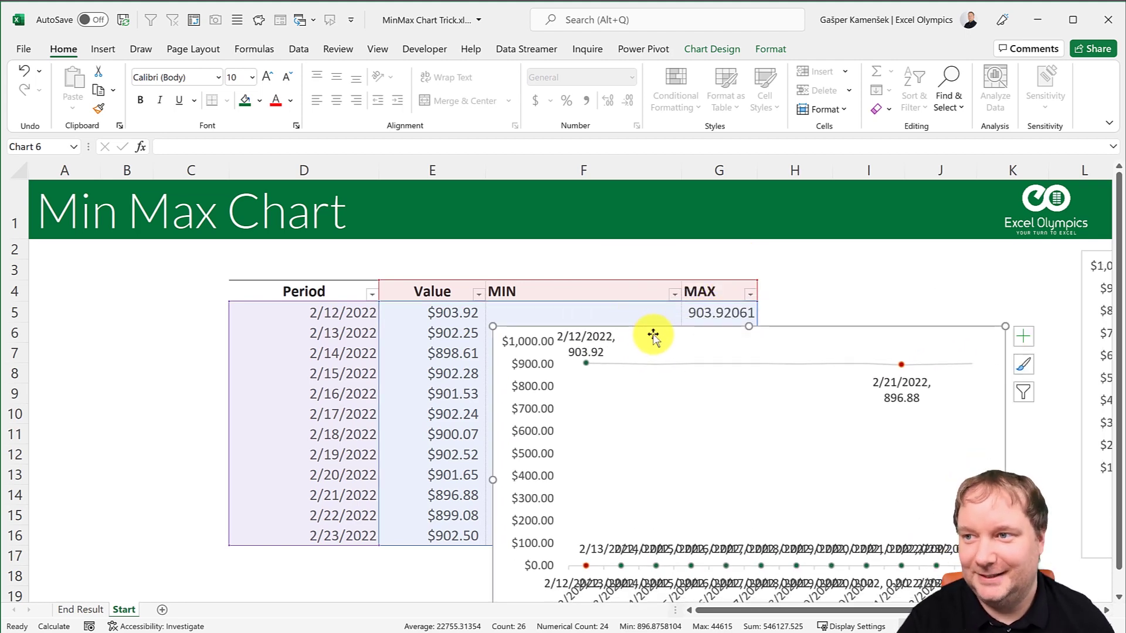
left_click_drag(793, 332, 812, 282)
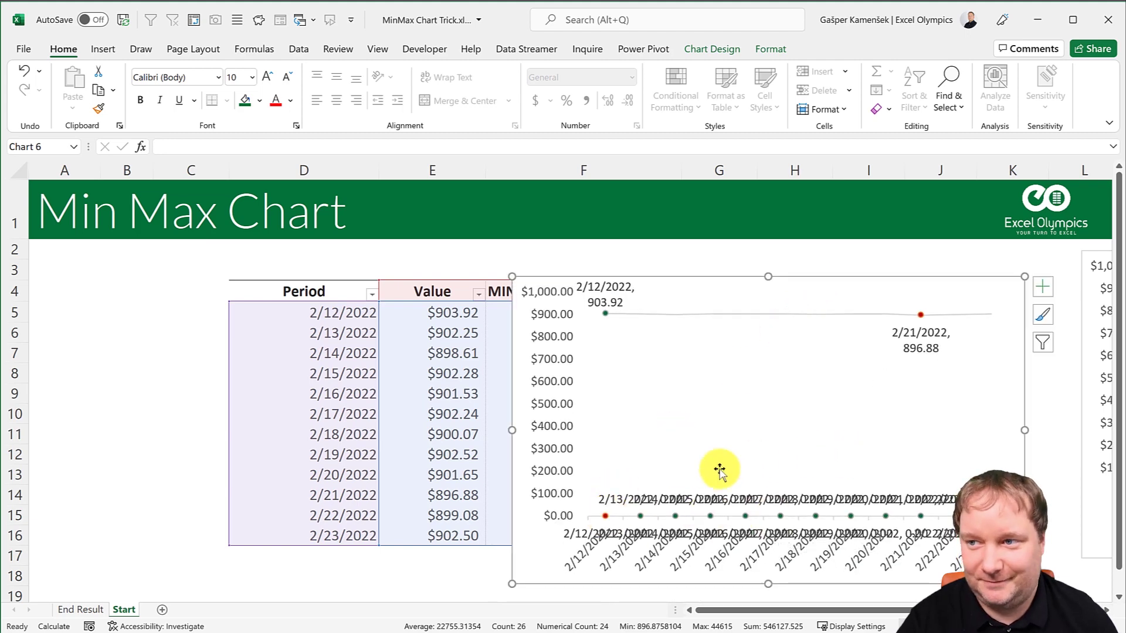
Delete the Value series from the line chart, then undo the deletion.
left_click(693, 281)
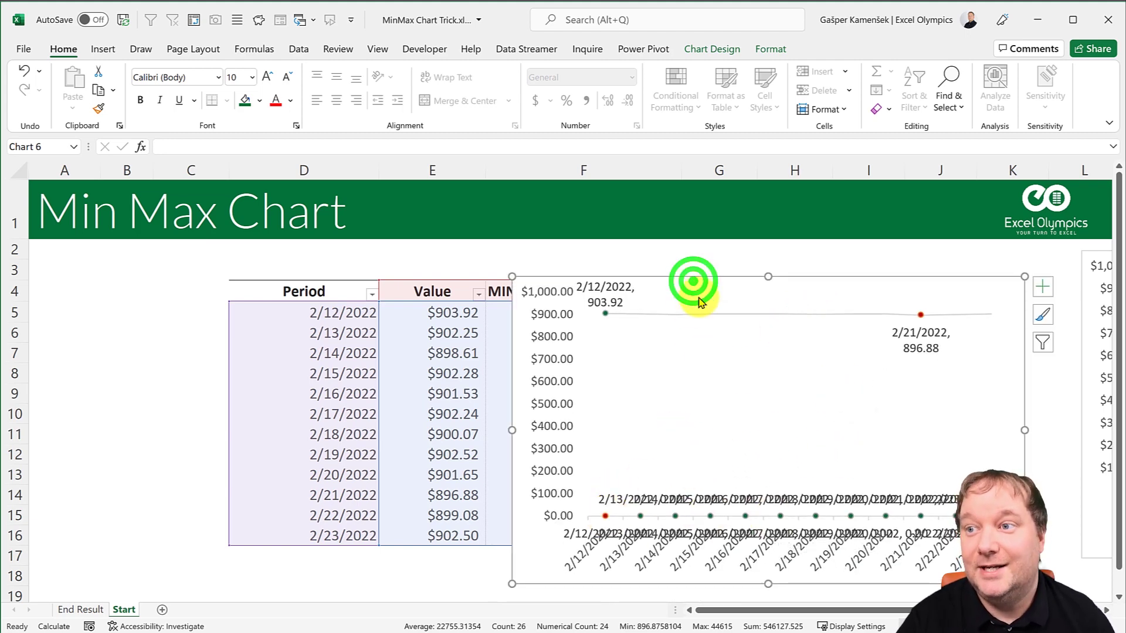
left_click(692, 282)
key("Delete")
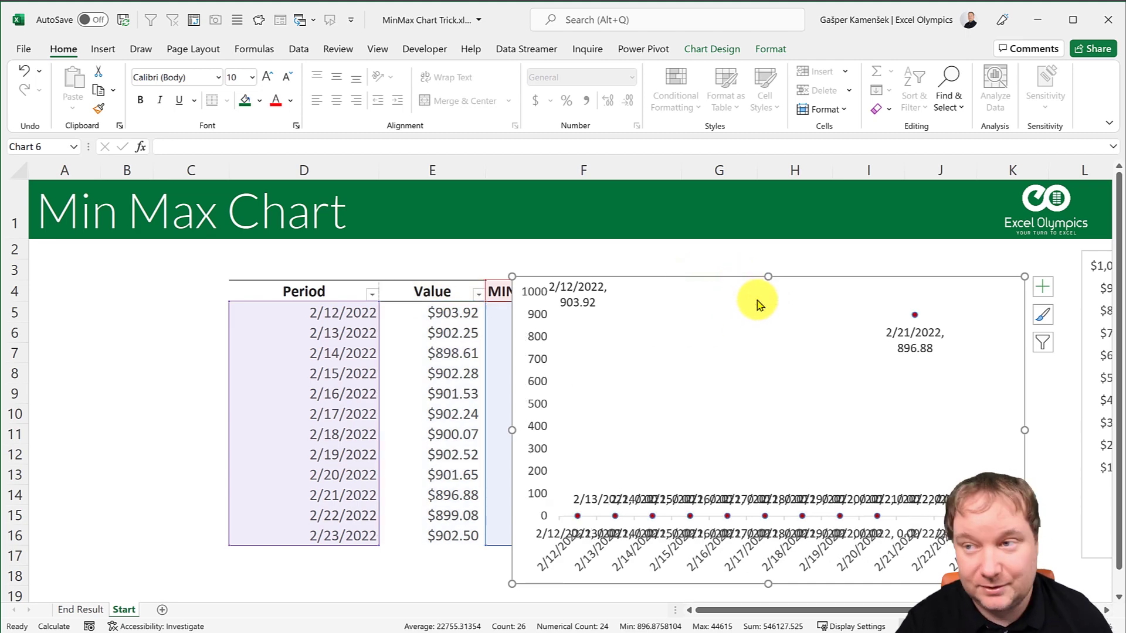
key("ctrl+z")
Move the line chart down and right so the Period, Value, MIN and MAX columns are uncovered.
mouse_move(732, 276)
left_mouse_down()
mouse_move(823, 275)
mouse_move(784, 420)
mouse_move(763, 259)
left_mouse_up()
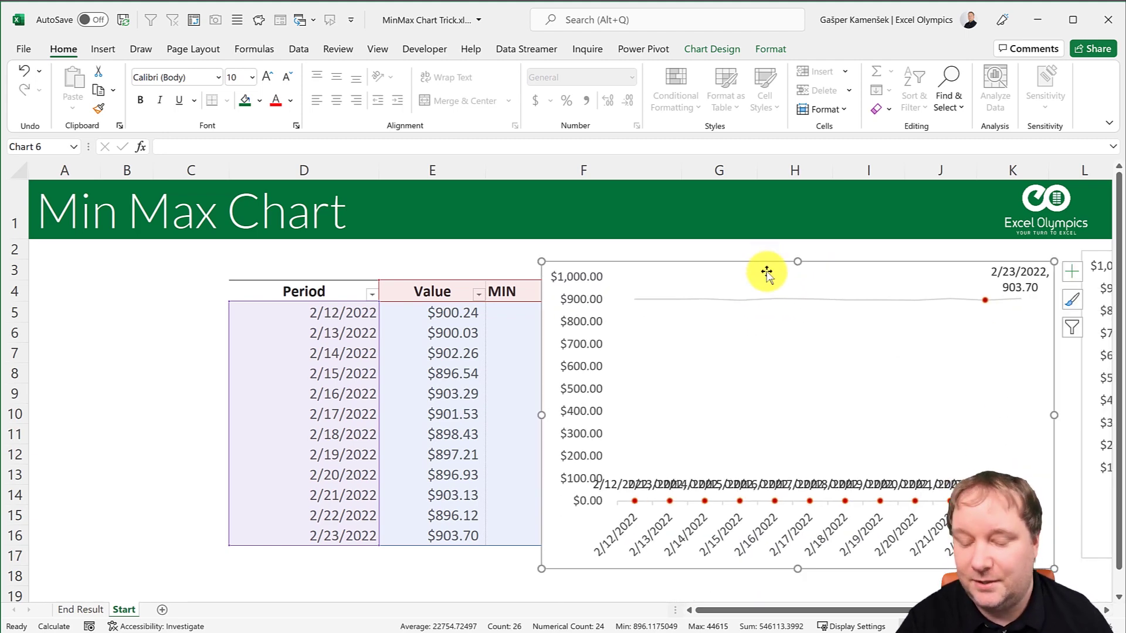
key("ctrl+z")
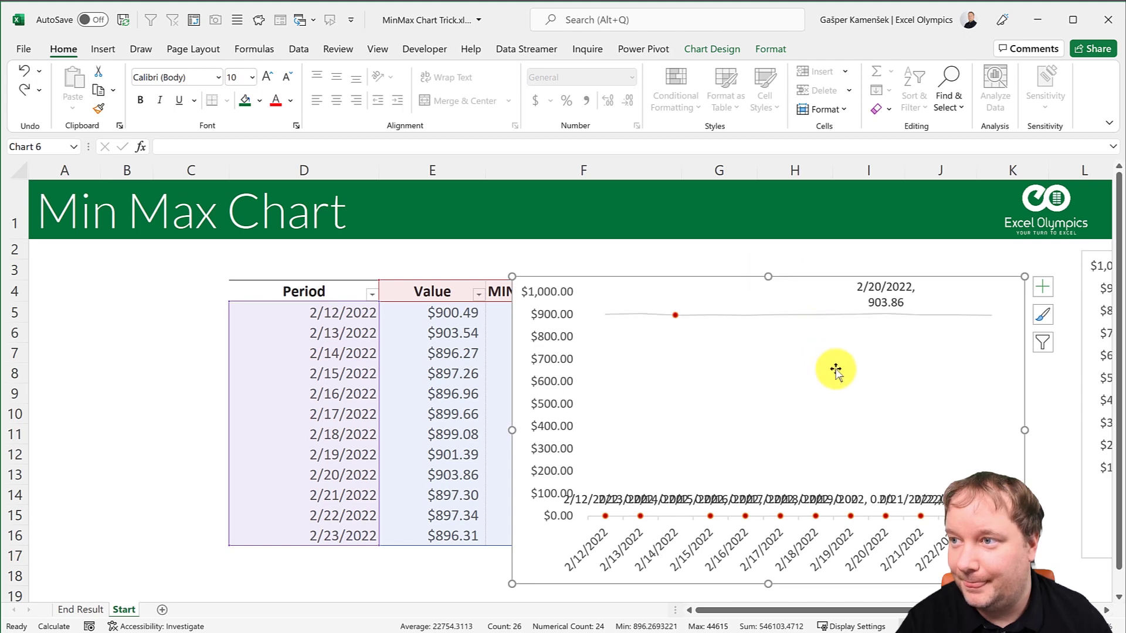
key("ctrl+z")
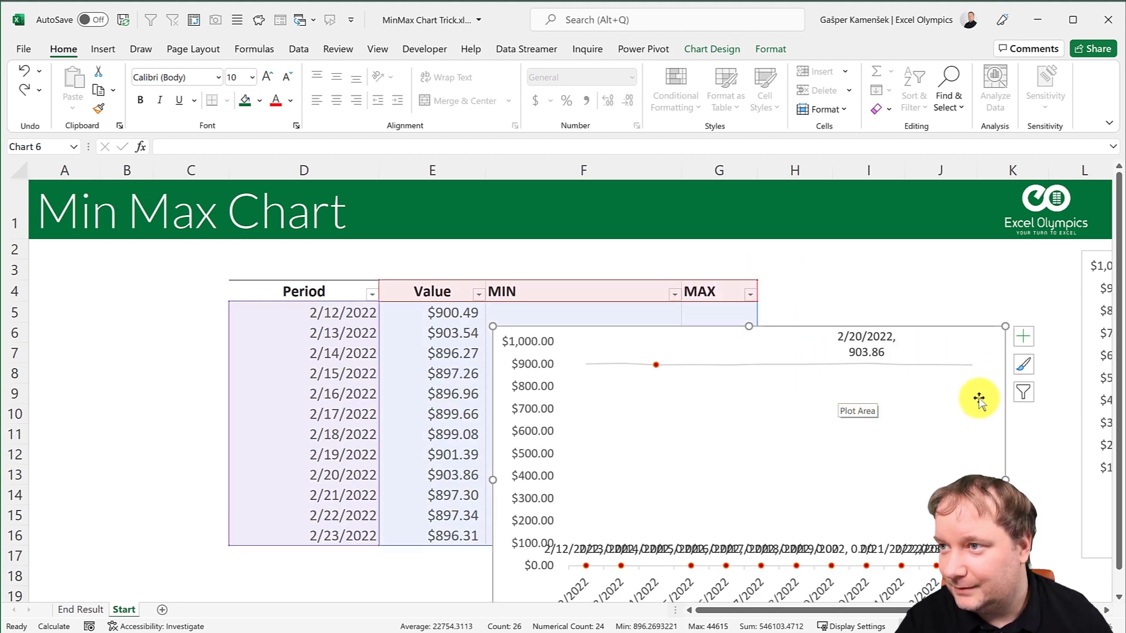
key("ctrl+z")
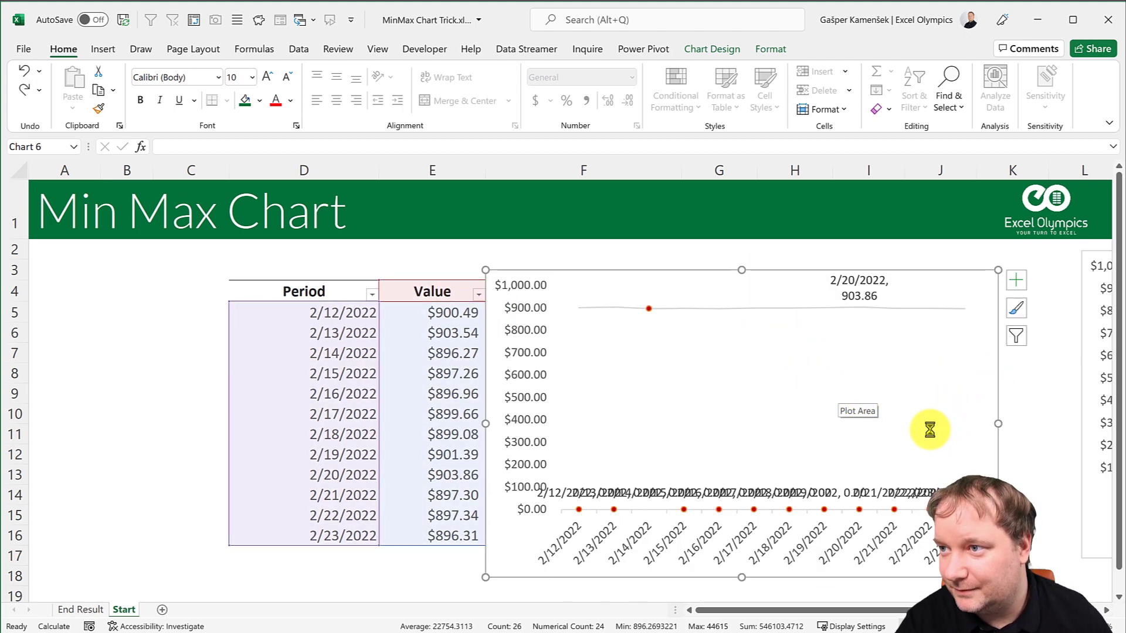
key("ctrl+z")
key("ctrl+z")
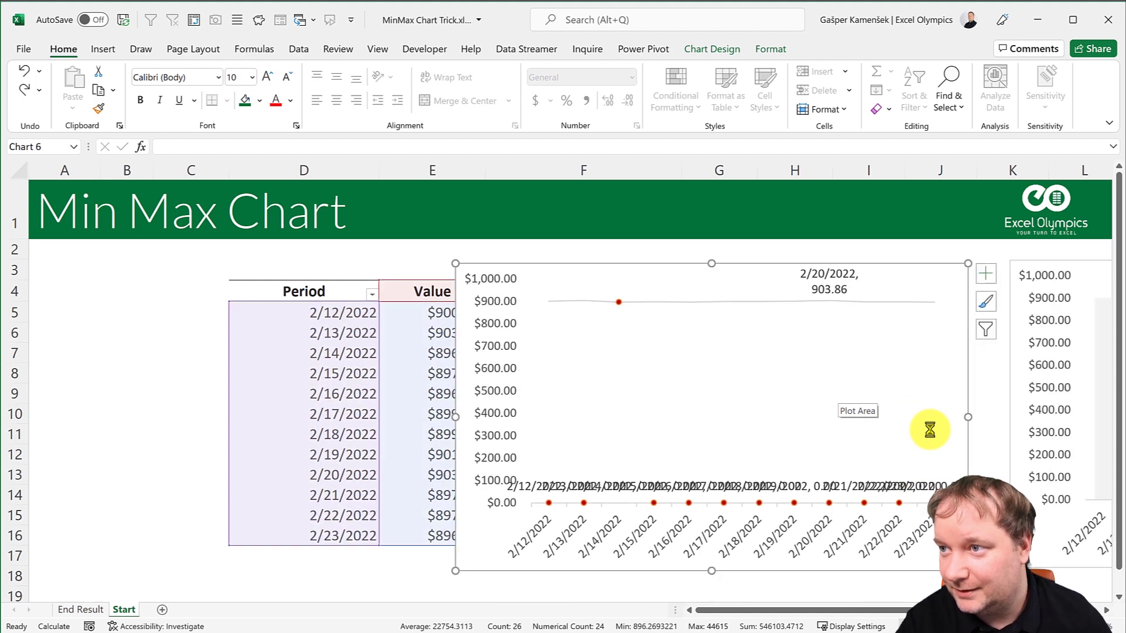
key("ctrl+z")
key("ctrl+z")
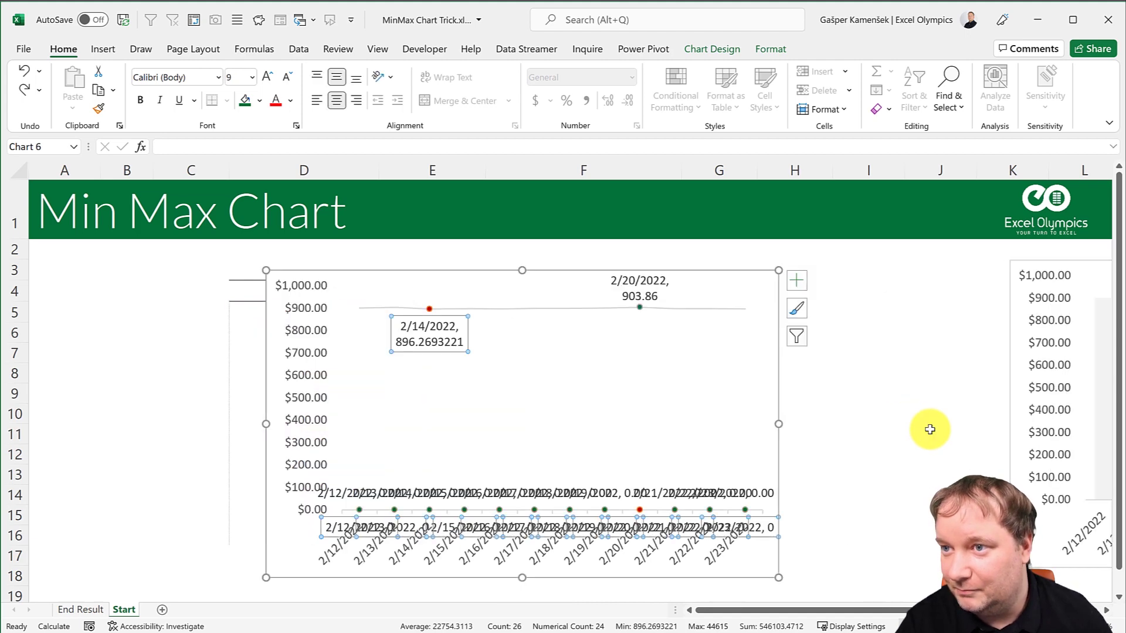
left_click_drag(570, 269, 824, 388)
Make the F5 MIN and G5 MAX formulas return NA() instead of an empty string.
left_click(598, 309)
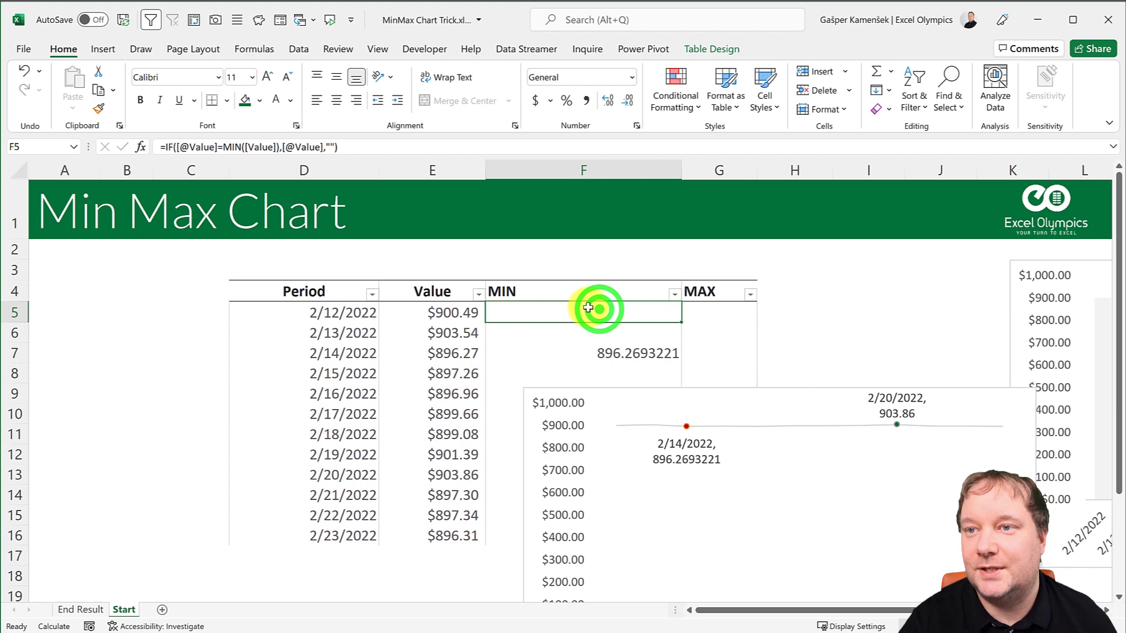
left_click(334, 146)
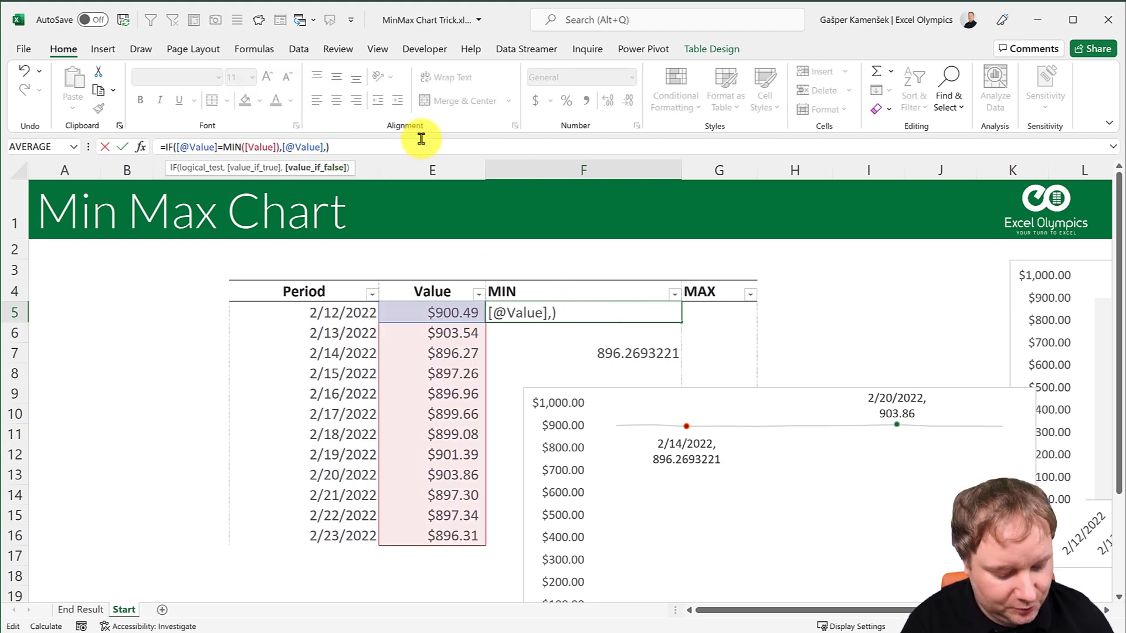
type("NA()")
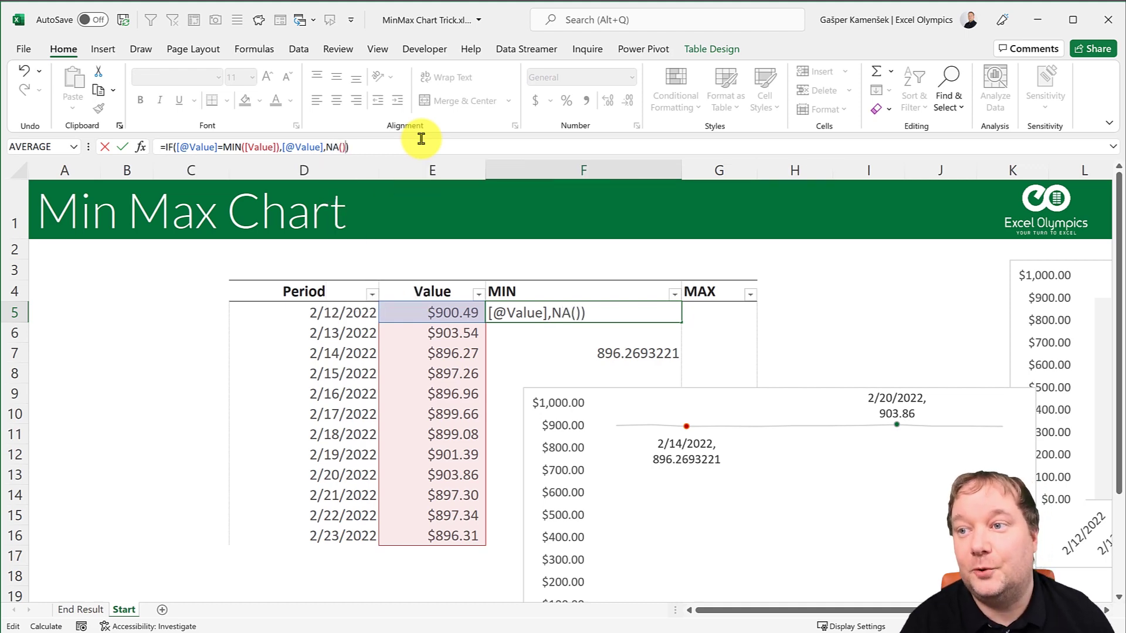
key("Return")
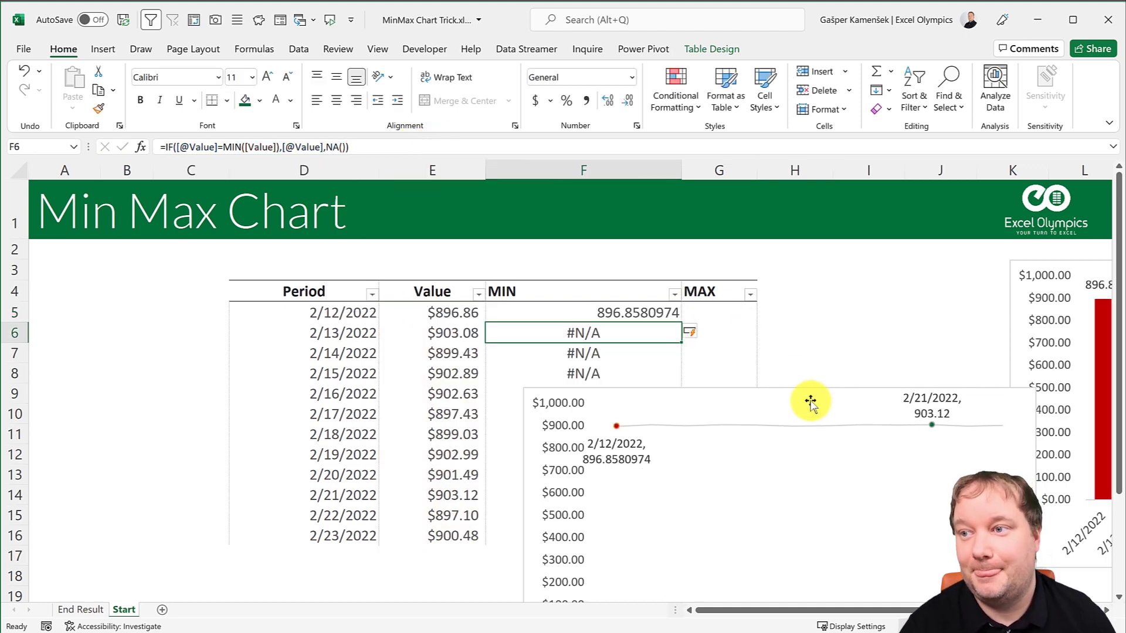
left_click(725, 312)
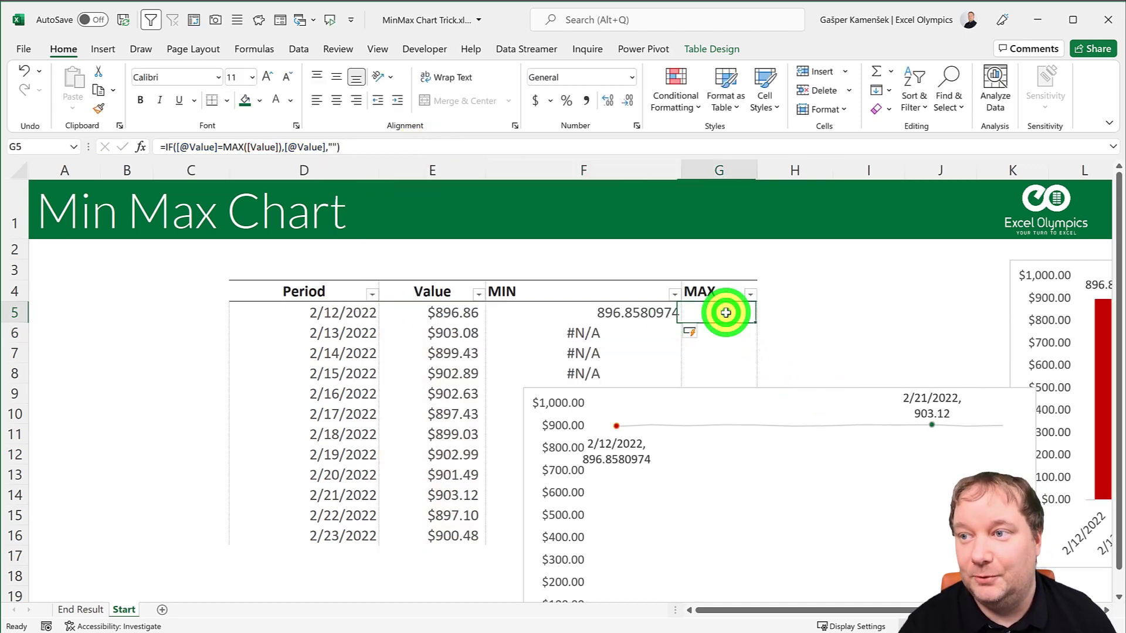
left_click(336, 145)
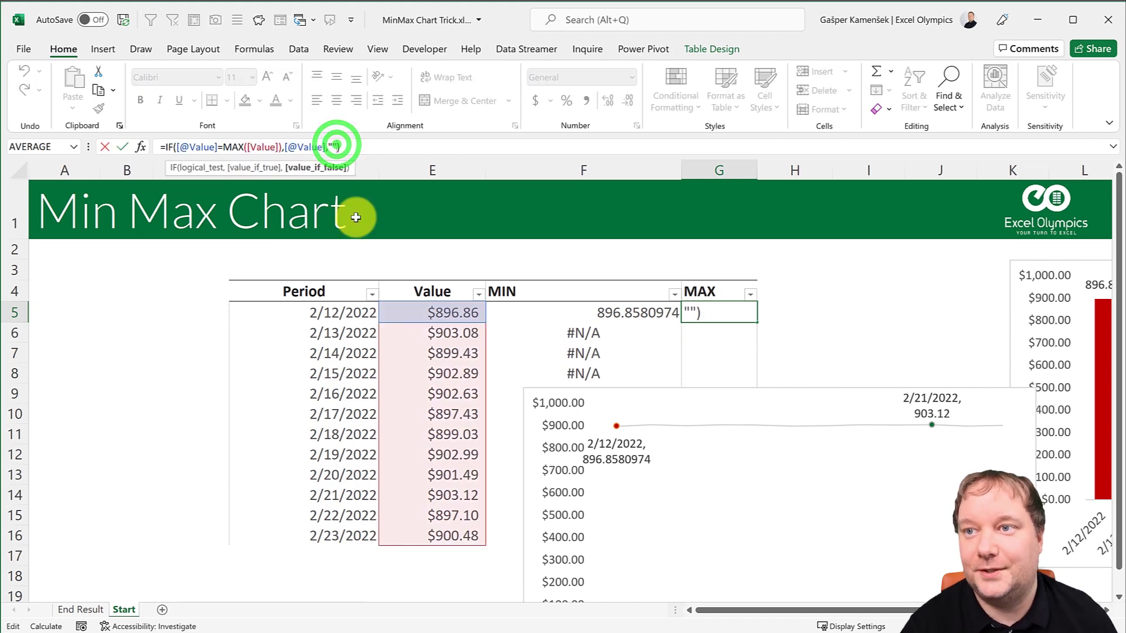
type("NA()")
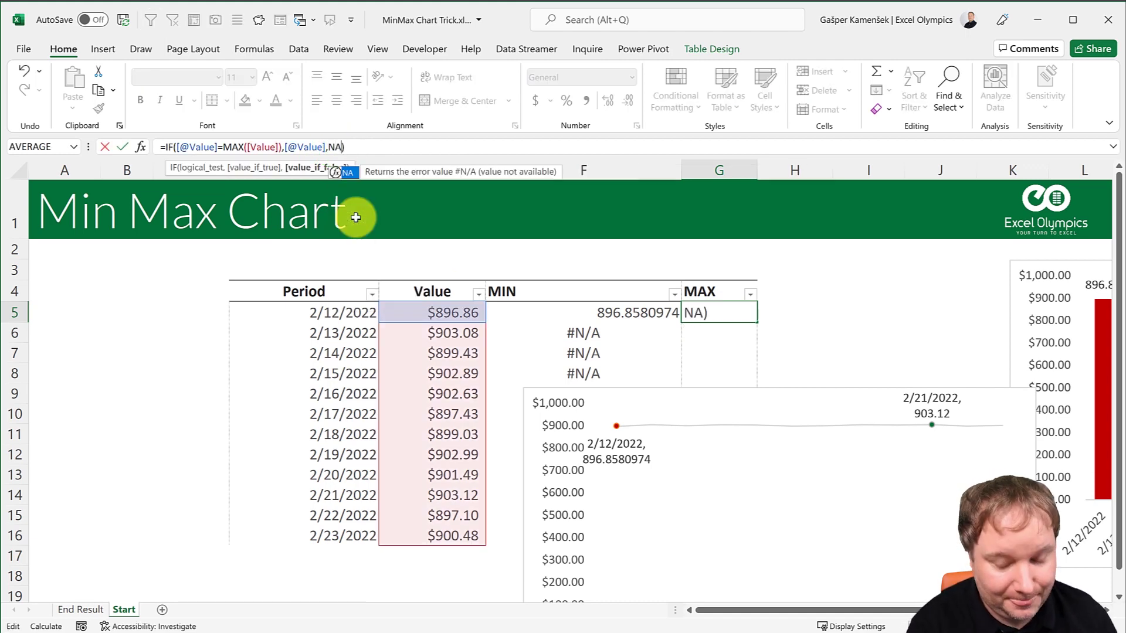
key("Return")
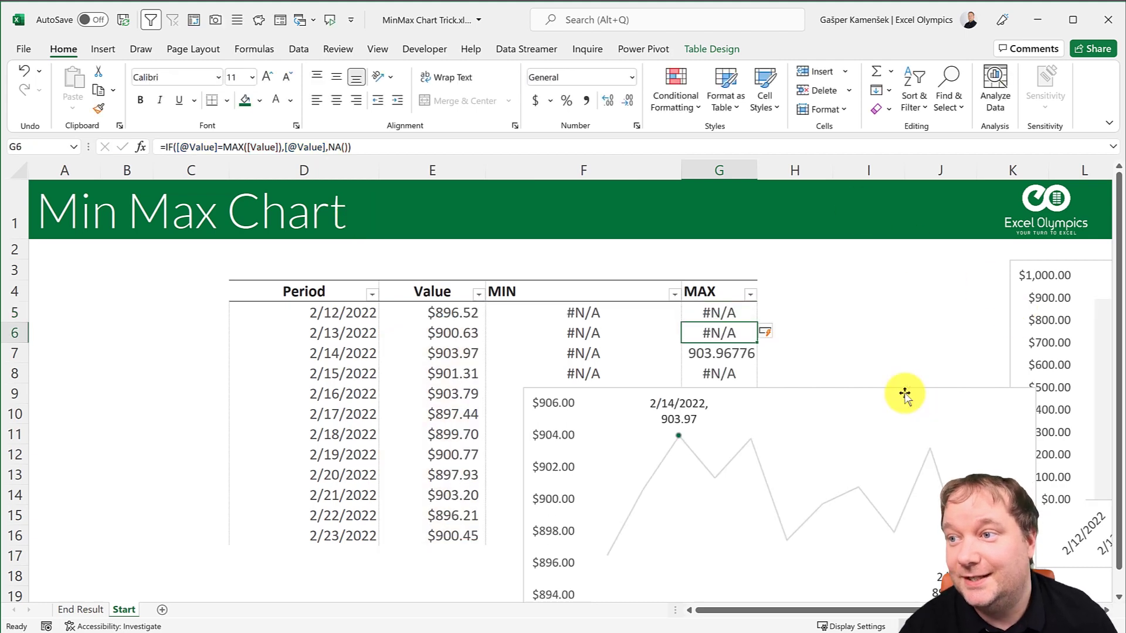
left_click_drag(859, 389, 824, 265)
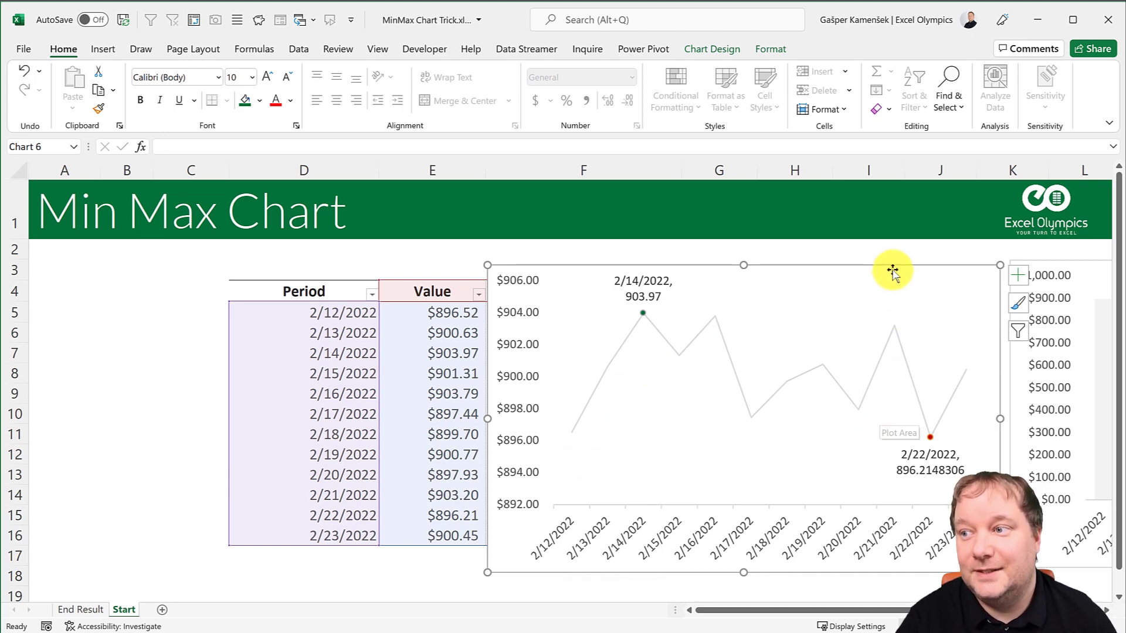
Nudge the line chart slightly up and left into place beside the table.
left_click_drag(892, 271, 886, 263)
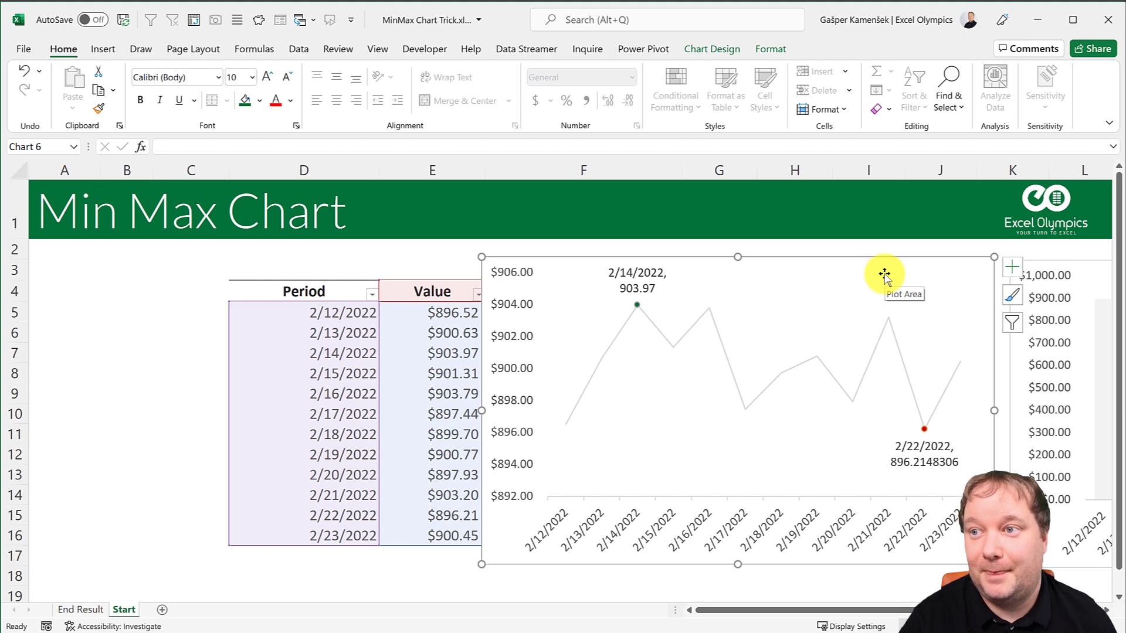
Recalculate with F9, move the column chart left, and place the line chart beside it.
left_click(178, 408)
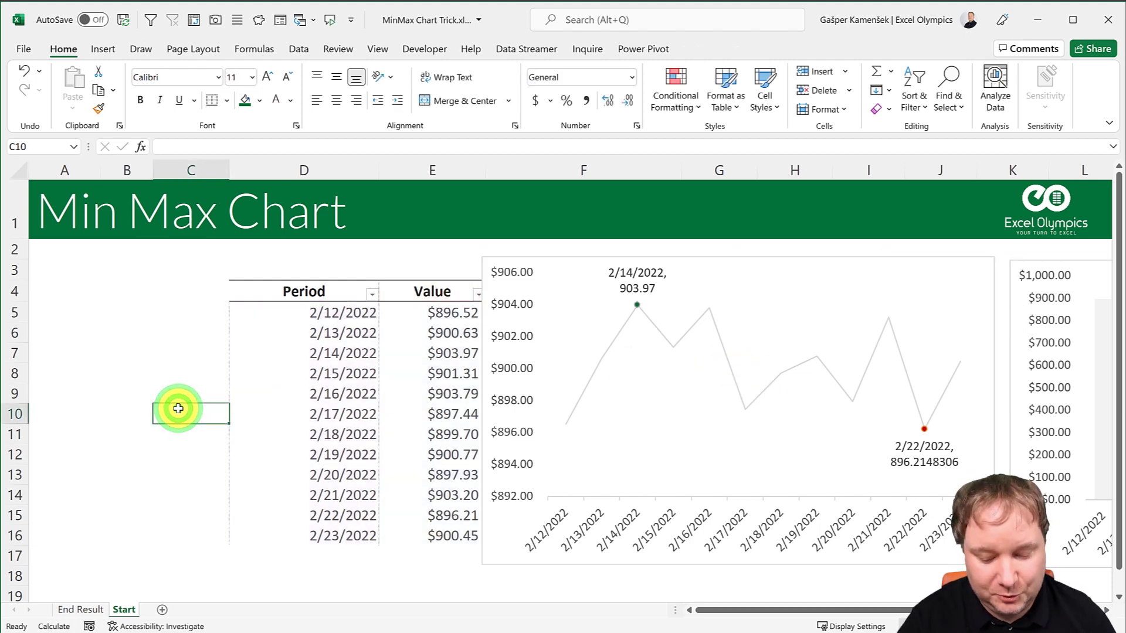
key("F9")
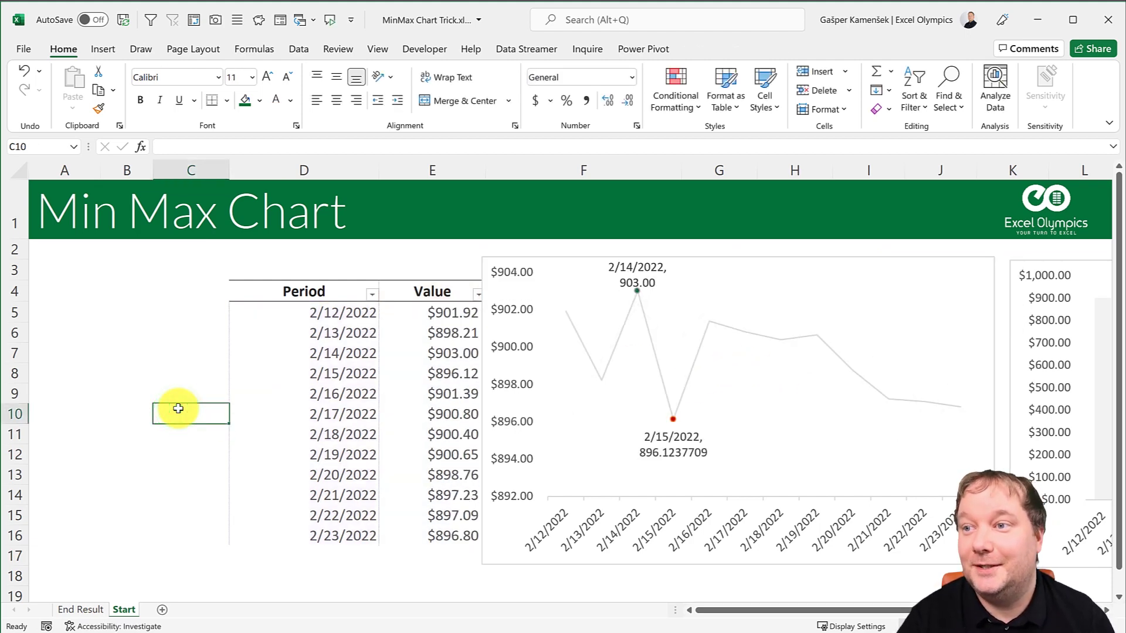
key("F9")
left_click_drag(1086, 270, 84, 286)
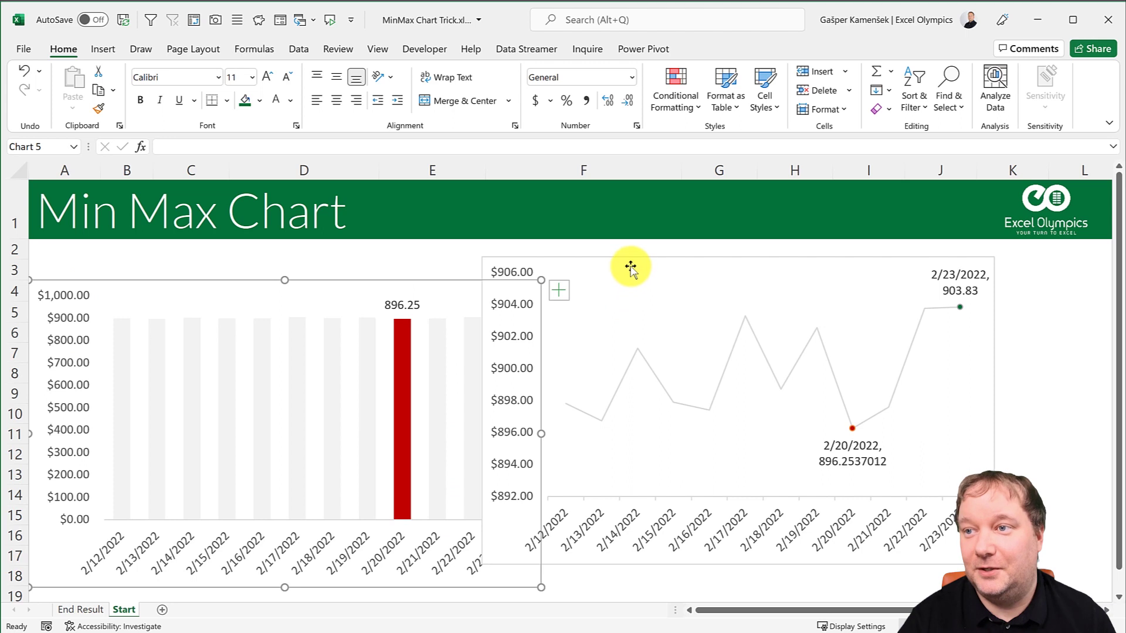
left_click_drag(645, 263, 771, 269)
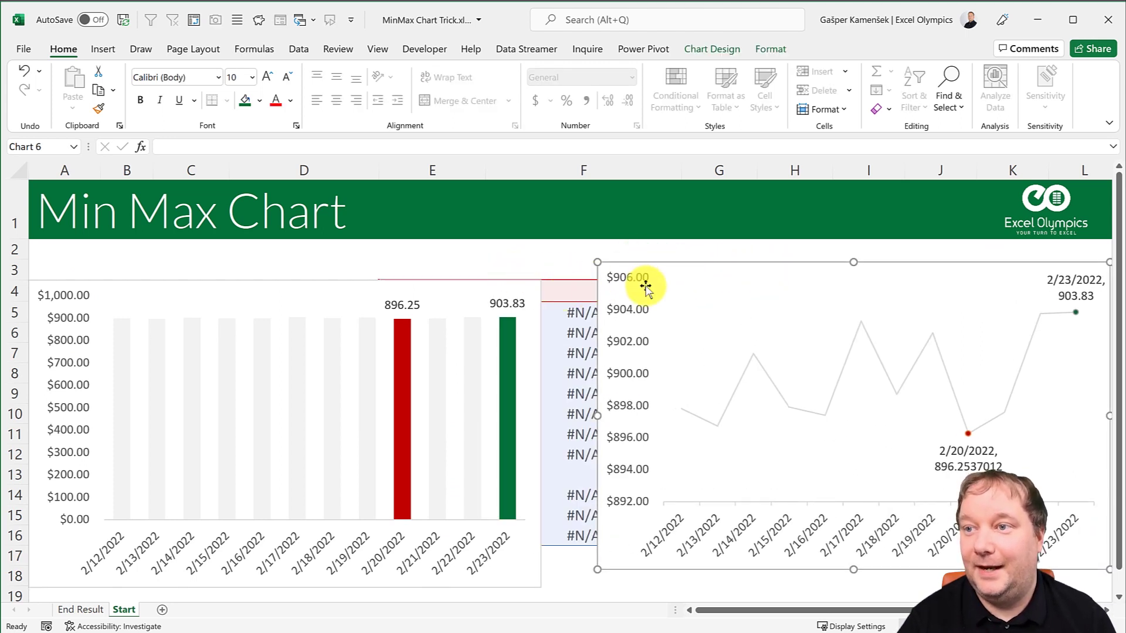
left_click_drag(658, 267, 609, 276)
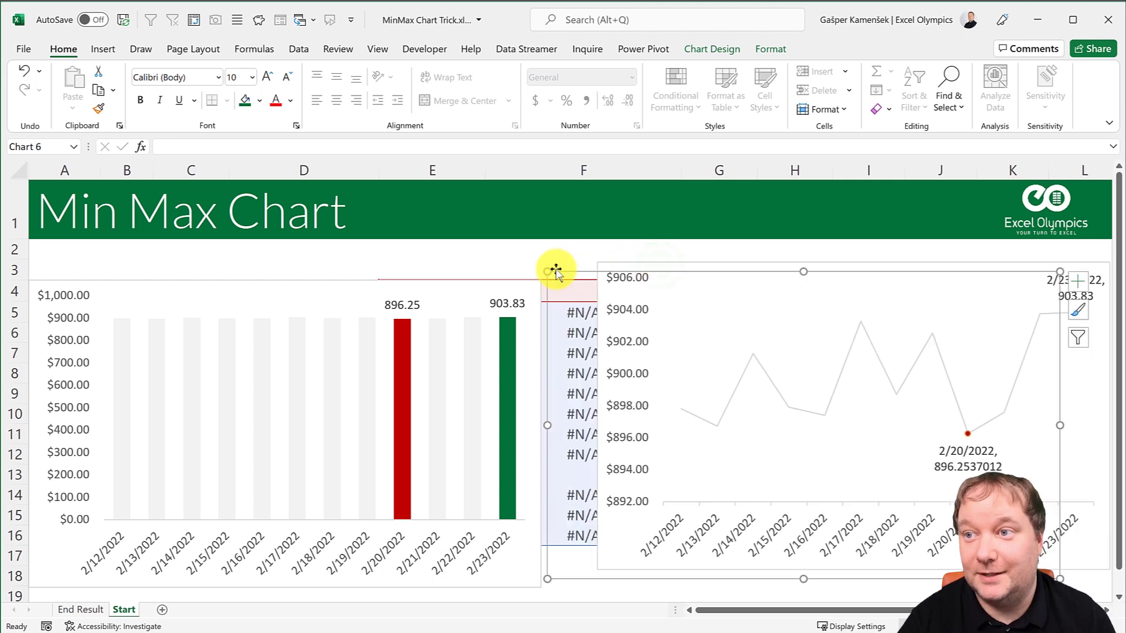
Recalculate again so both charts mark min 2/17/2022 (896.83) and max 2/22/2022 (903.04).
left_click(543, 261)
key("F9")
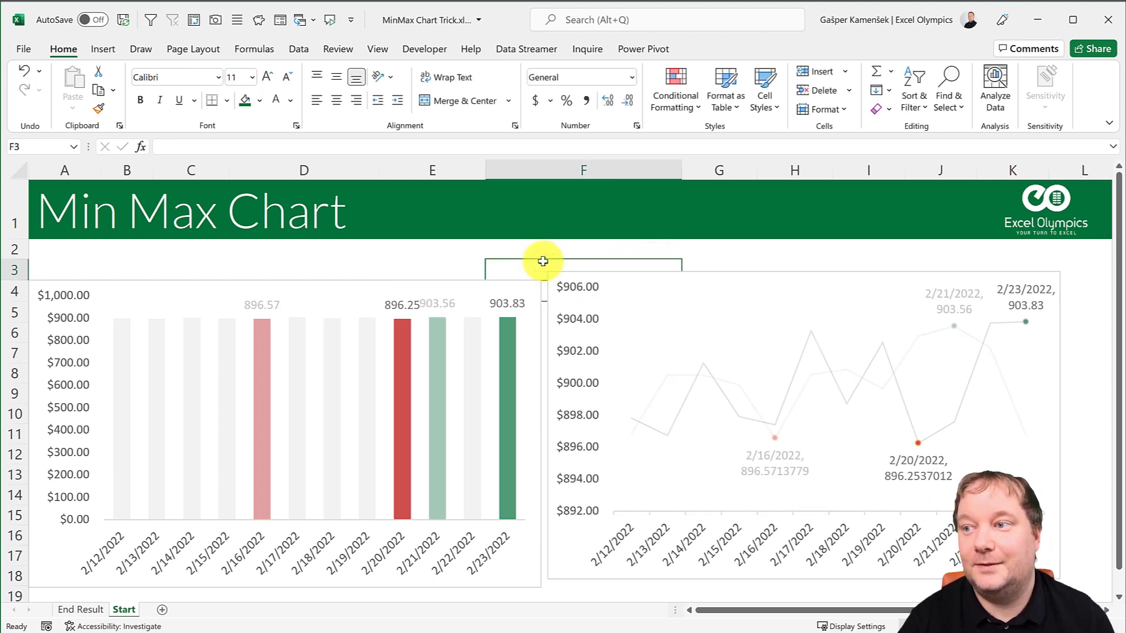
key("F9")
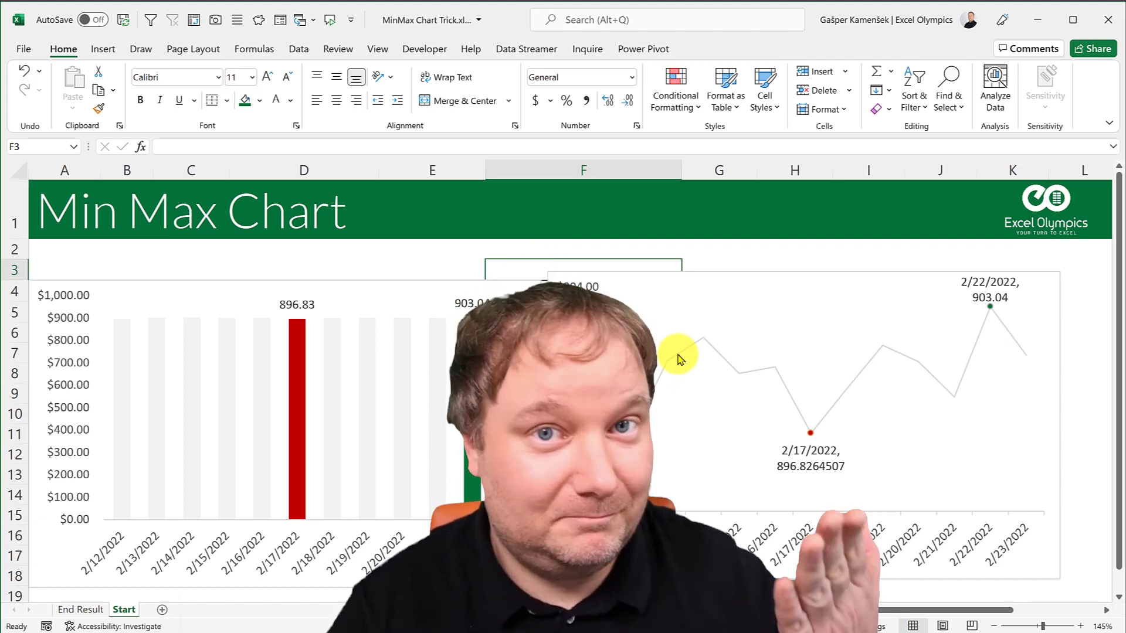
mouse_move(678, 359)
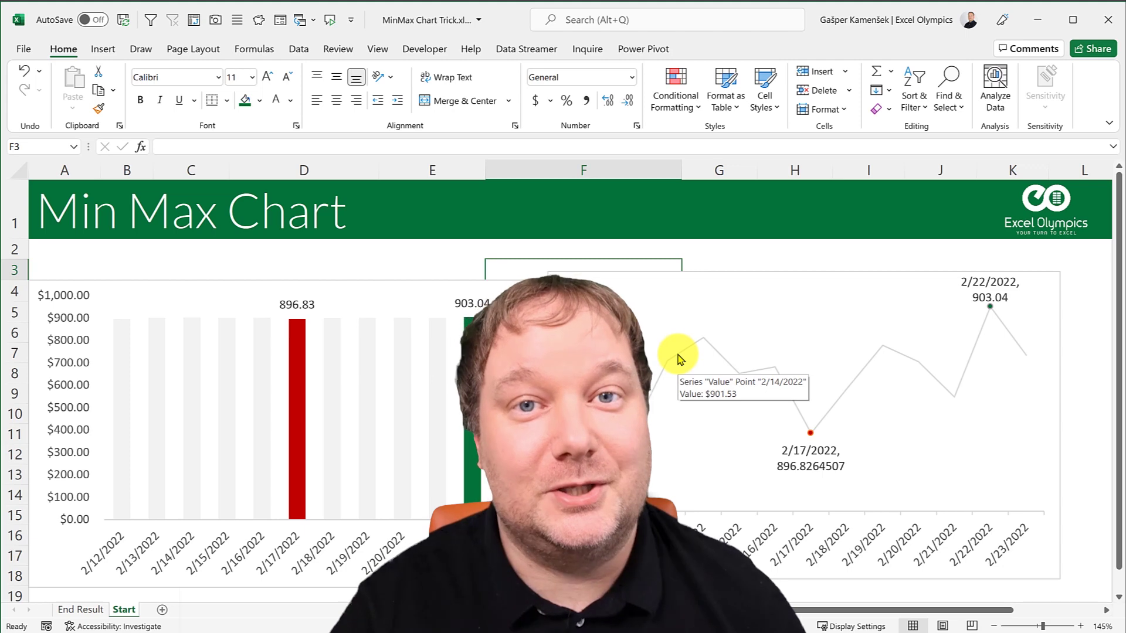